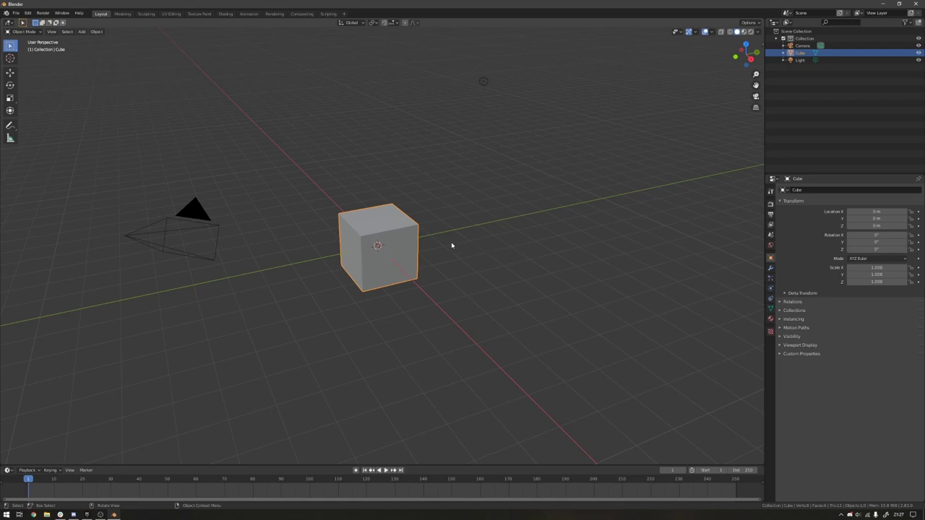
Step: Delete the default cube, camera and light to leave an empty scene
{"action": "middle_click_drag", "start_coordinate": [453, 245], "coordinate": [476, 289]}
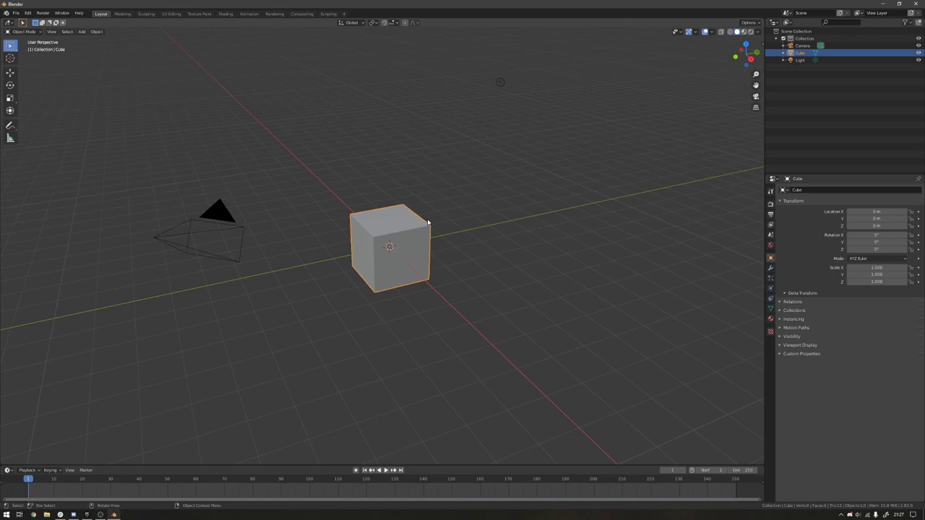
{"action": "key", "text": "a"}
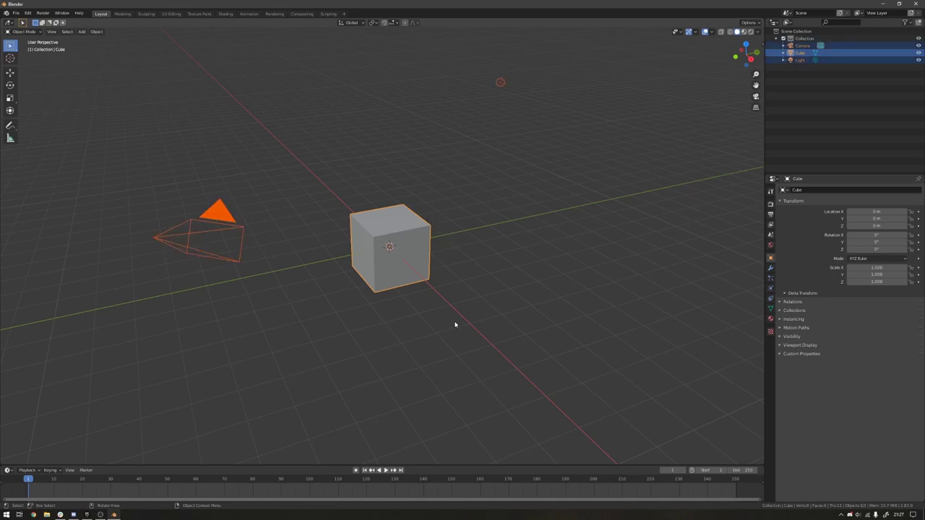
{"action": "key", "text": "x"}
{"action": "left_click", "coordinate": [455, 320]}
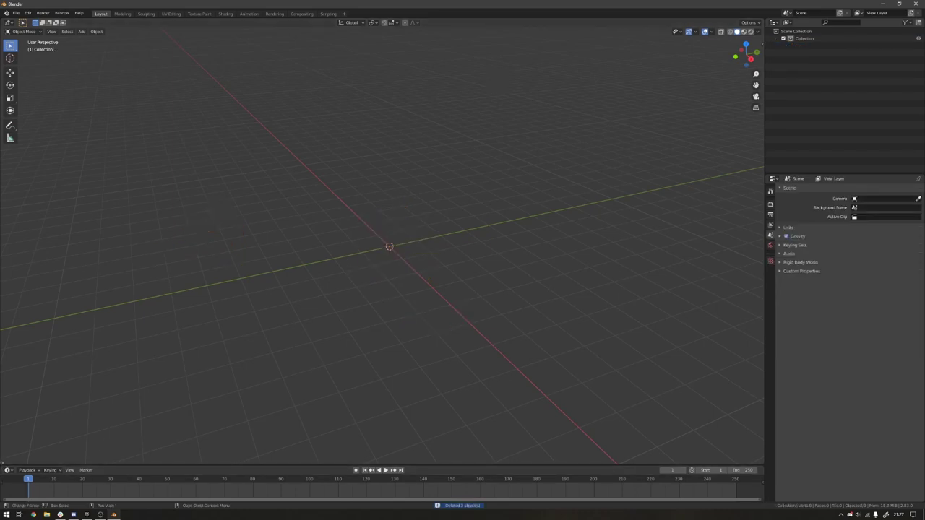
Step: Open the sidebar with the GrabDoc scene setup tools
{"action": "scroll", "coordinate": [390, 175], "scroll_direction": "up", "scroll_amount": 2}
{"action": "middle_click_drag", "start_coordinate": [390, 176], "coordinate": [351, 290]}
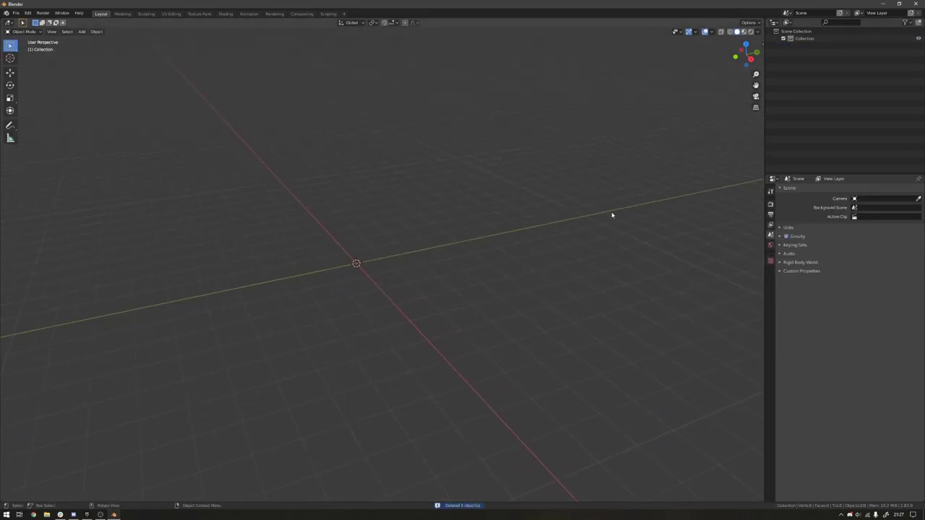
{"action": "key", "text": "n"}
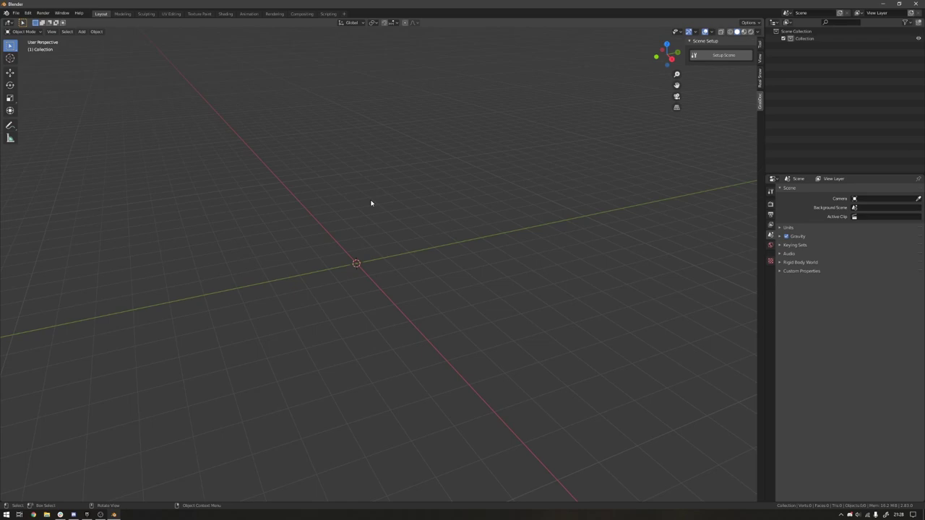
Step: Run Setup Scene to generate the BG Plane and Trim Camera, then inspect both
{"action": "middle_click_drag", "start_coordinate": [424, 232], "coordinate": [642, 234]}
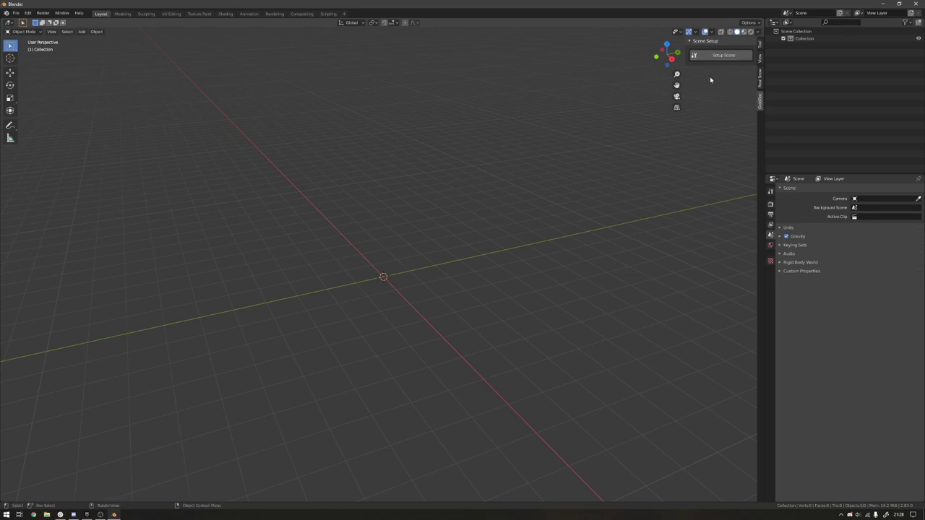
{"action": "left_click", "coordinate": [723, 57]}
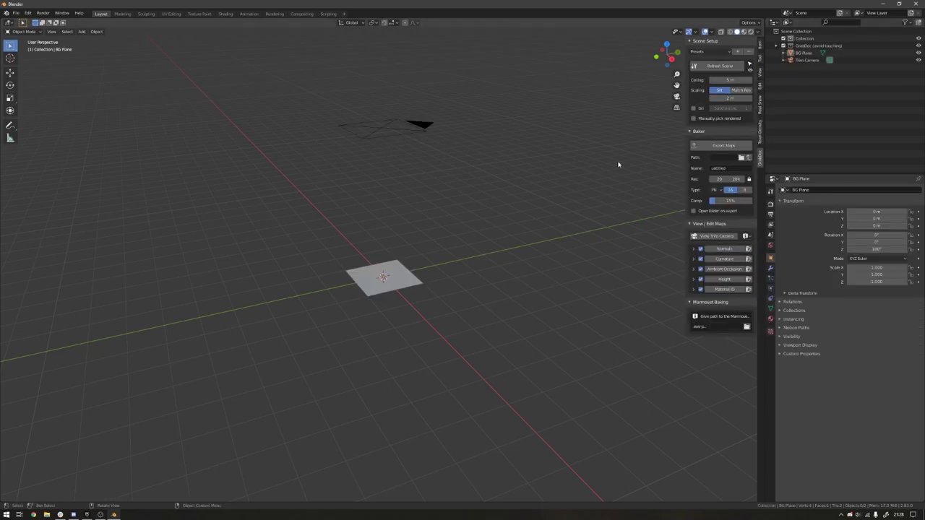
{"action": "middle_click_drag", "start_coordinate": [424, 310], "coordinate": [519, 202]}
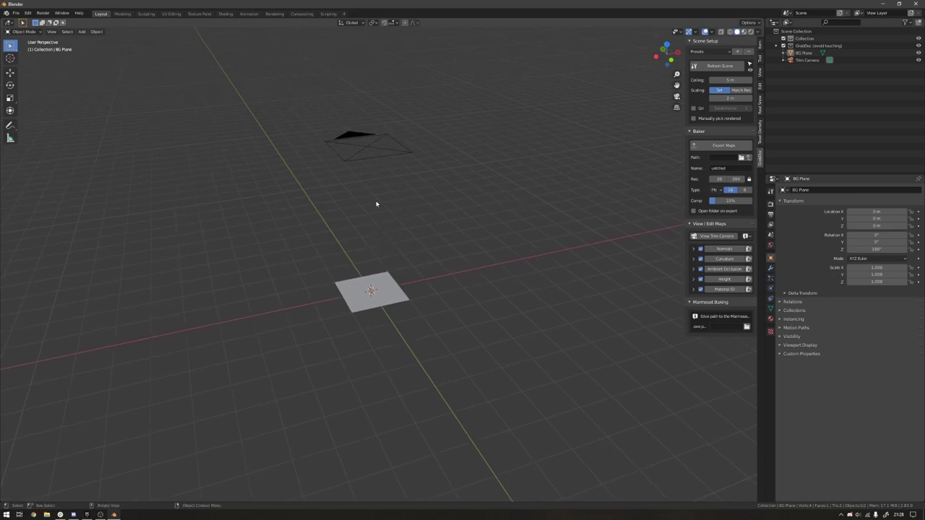
{"action": "middle_click_drag", "start_coordinate": [392, 116], "coordinate": [355, 239]}
{"action": "left_click", "coordinate": [369, 285]}
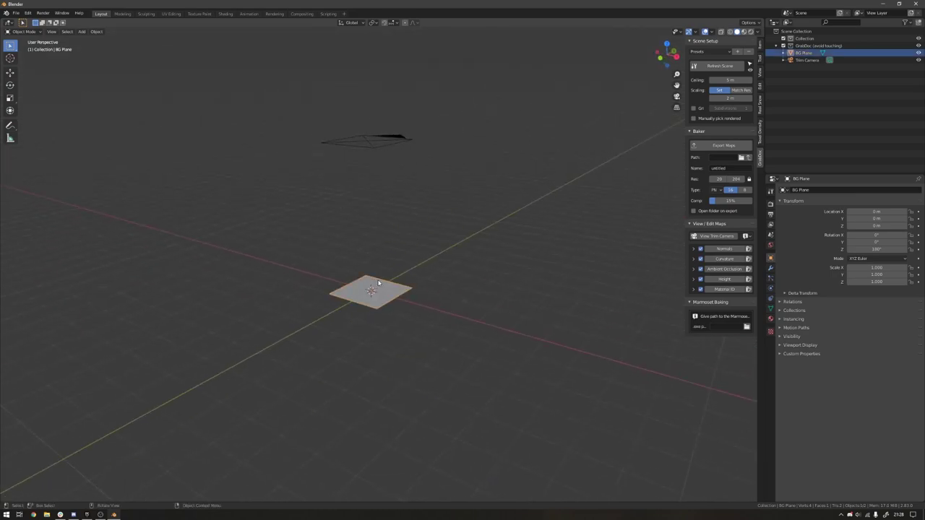
{"action": "left_click", "coordinate": [391, 139]}
{"action": "middle_click_drag", "start_coordinate": [390, 138], "coordinate": [359, 209]}
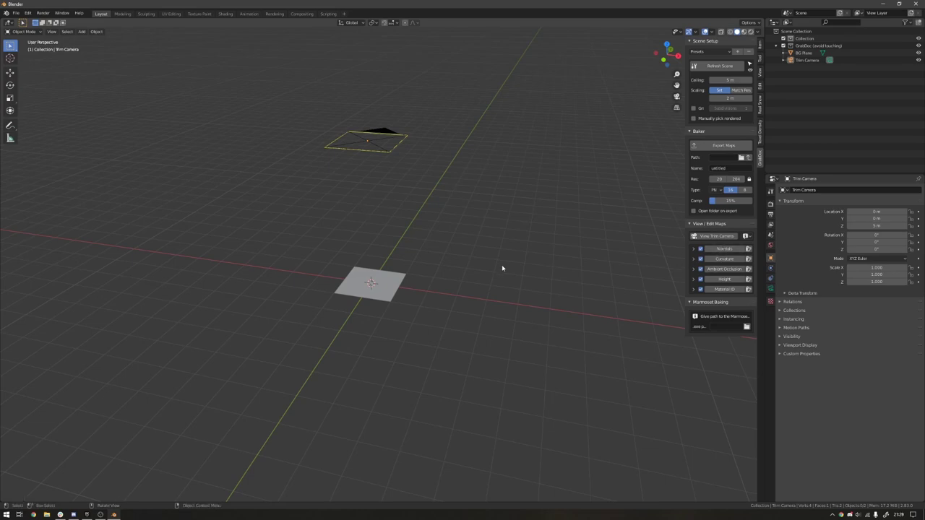
Step: Toggle View Trim Camera on and off to check the framing, ending in perspective view
{"action": "key", "text": "KP_0"}
{"action": "key", "text": "KP_0"}
{"action": "left_click", "coordinate": [716, 237]}
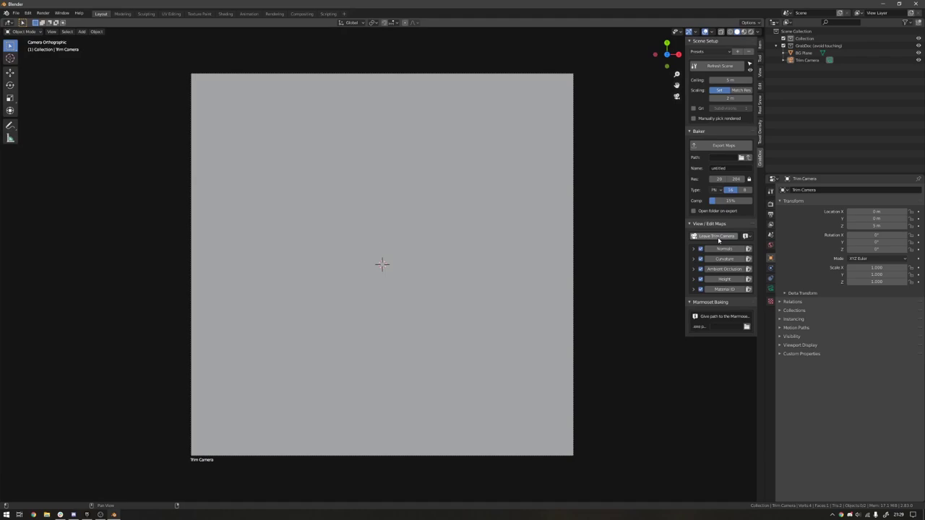
{"action": "left_click", "coordinate": [717, 237]}
{"action": "left_click", "coordinate": [718, 237]}
{"action": "left_click", "coordinate": [718, 237]}
{"action": "left_click", "coordinate": [718, 237]}
{"action": "left_click", "coordinate": [717, 237]}
{"action": "left_click", "coordinate": [718, 237]}
{"action": "left_click", "coordinate": [717, 237]}
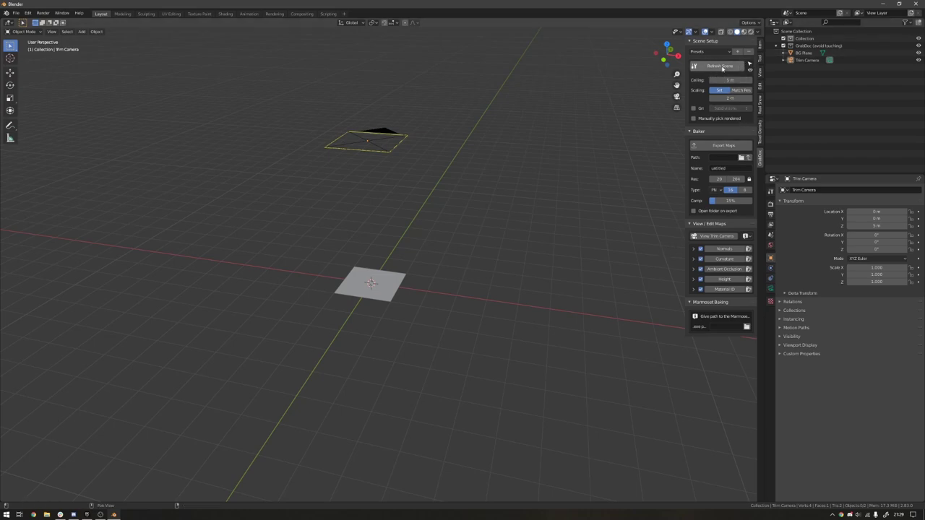
Step: Switch the plane's Scaling to Match Res and back to Set
{"action": "left_click", "coordinate": [723, 67]}
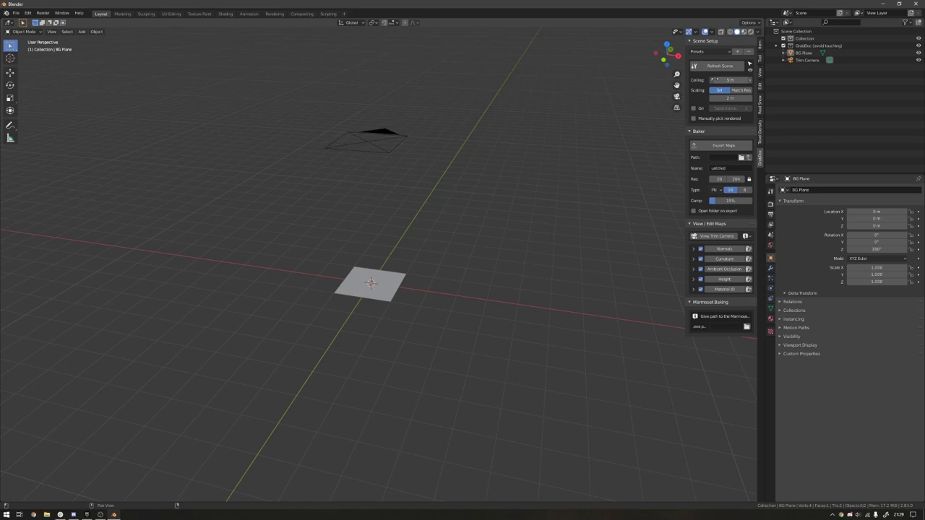
{"action": "key", "text": "ctrl+z"}
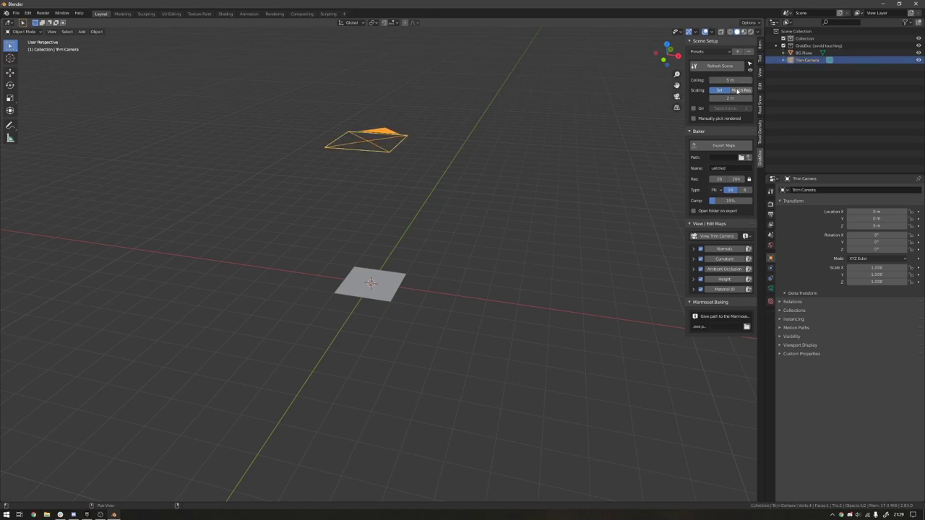
{"action": "left_click", "coordinate": [735, 91]}
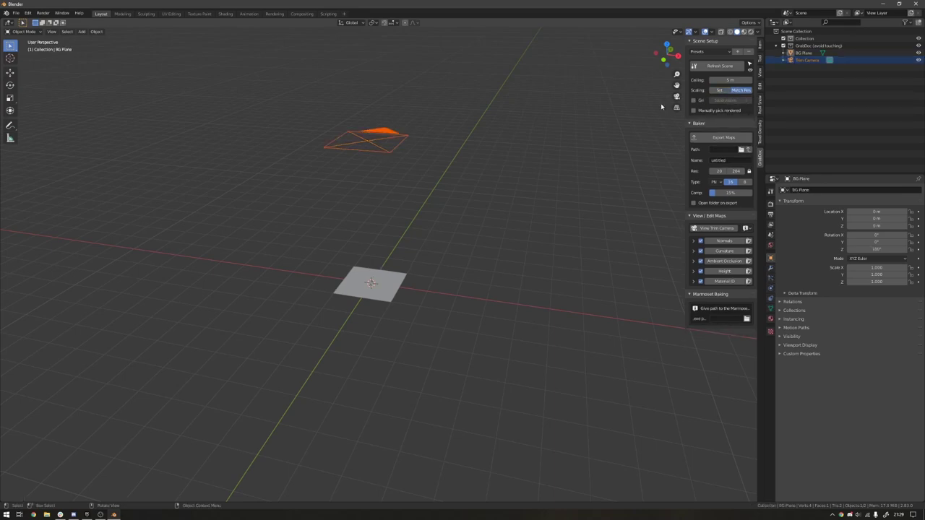
{"action": "left_click", "coordinate": [724, 91]}
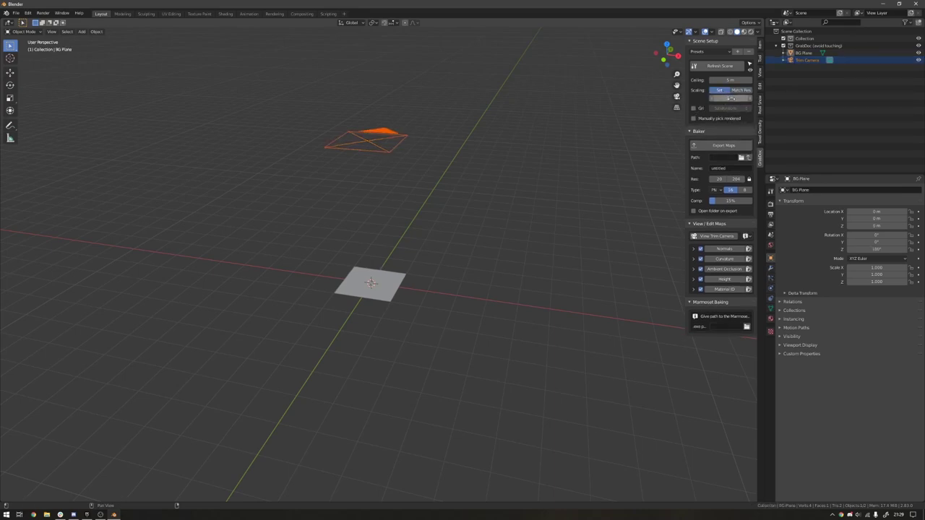
Step: Set the plane size to 4 m, inspect it, then return it to 2 m
{"action": "left_click", "coordinate": [734, 98]}
{"action": "type", "text": "4"}
{"action": "key", "text": "Return"}
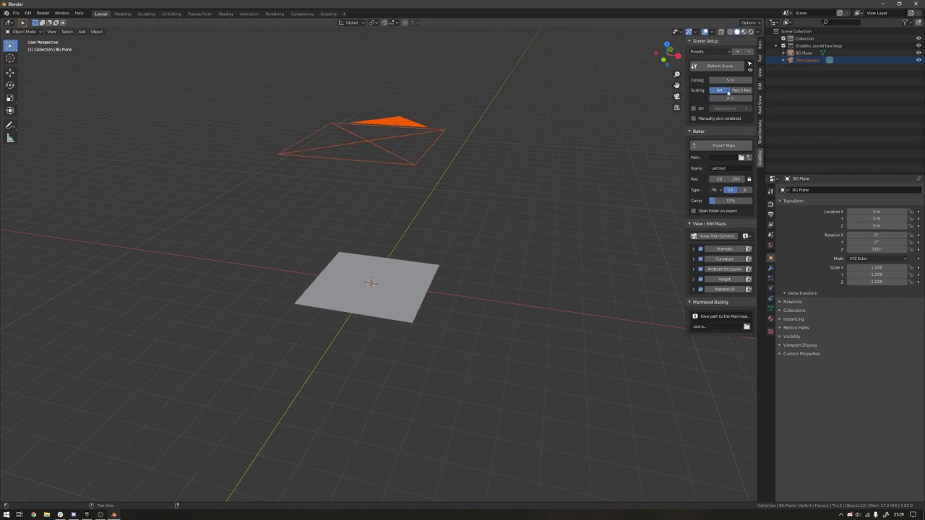
{"action": "middle_click_drag", "start_coordinate": [549, 217], "coordinate": [609, 215]}
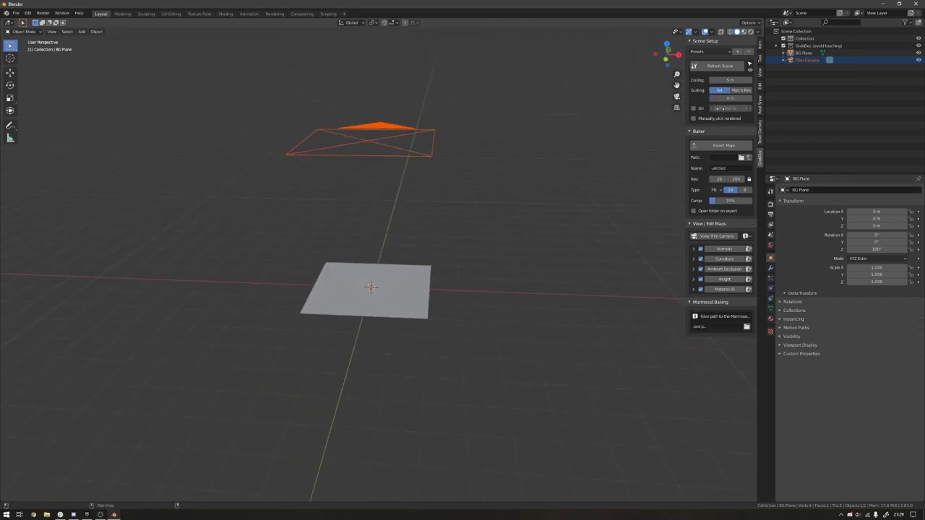
{"action": "left_click", "coordinate": [730, 99]}
{"action": "type", "text": "2"}
{"action": "key", "text": "Return"}
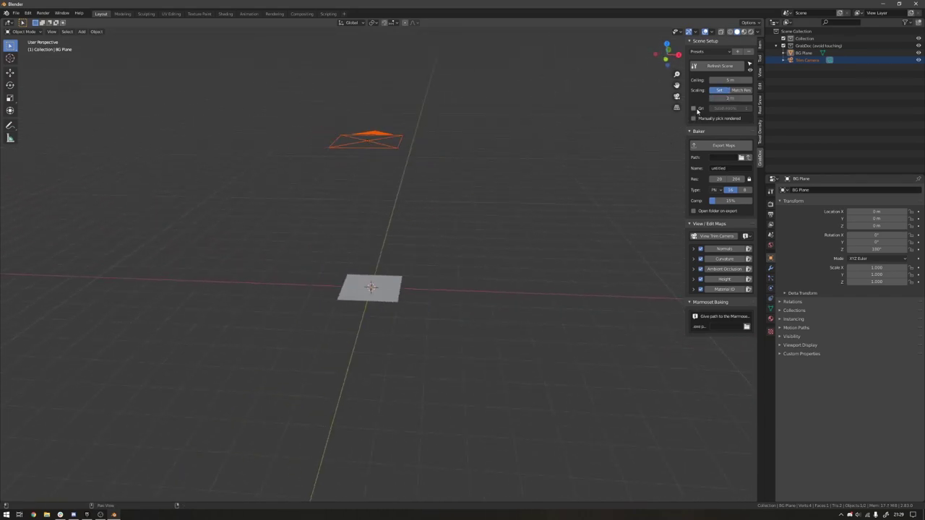
Step: Turn on the plane's Grid and raise its Subdivisions
{"action": "left_click", "coordinate": [694, 109]}
{"action": "scroll", "coordinate": [382, 283], "scroll_direction": "up", "scroll_amount": 3}
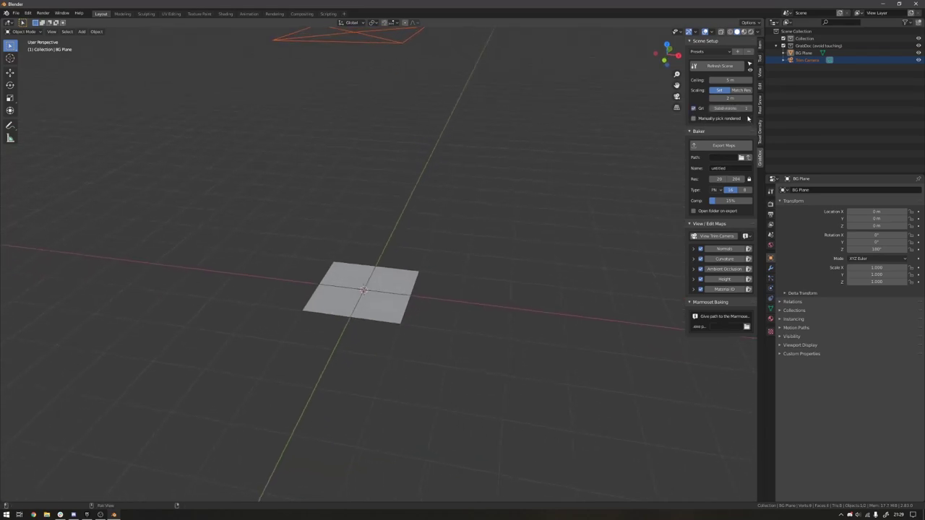
{"action": "mouse_move", "coordinate": [726, 108]}
{"action": "left_mouse_down"}
{"action": "mouse_move", "coordinate": [745, 108]}
{"action": "mouse_move", "coordinate": [719, 109]}
{"action": "left_mouse_up"}
Step: Turn off the plane's Grid and toggle Manually pick rendered on and off, leaving it off
{"action": "left_click", "coordinate": [694, 108]}
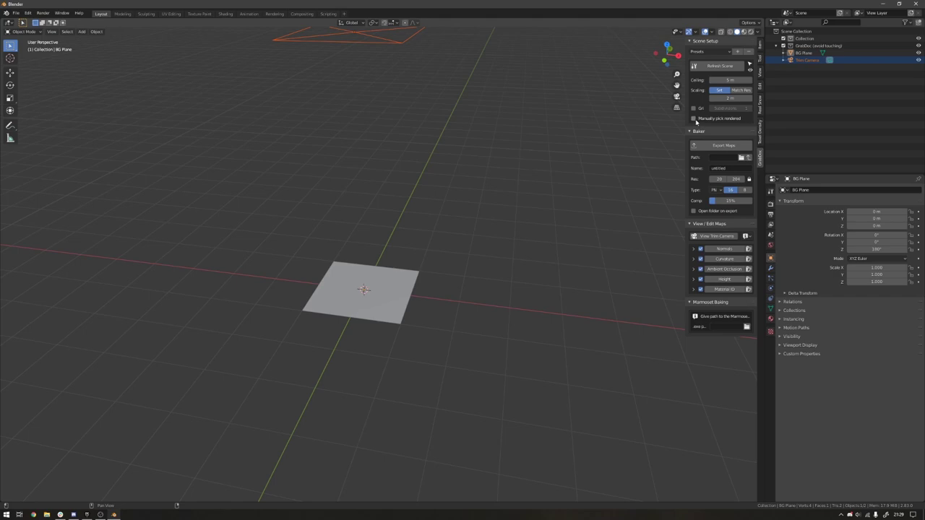
{"action": "left_click", "coordinate": [694, 118]}
{"action": "left_click", "coordinate": [694, 119]}
{"action": "middle_click_drag", "start_coordinate": [392, 271], "coordinate": [419, 260]}
{"action": "left_click", "coordinate": [694, 119]}
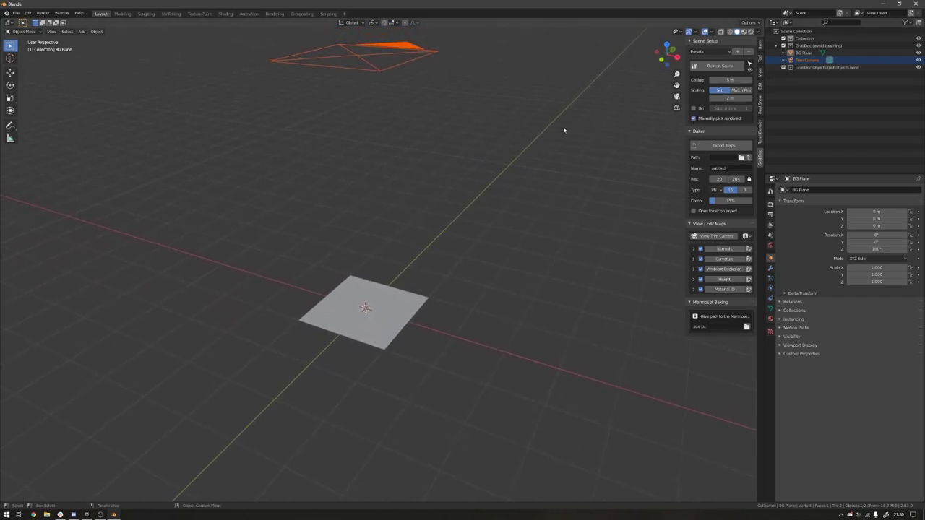
{"action": "middle_click_drag", "start_coordinate": [520, 145], "coordinate": [436, 205]}
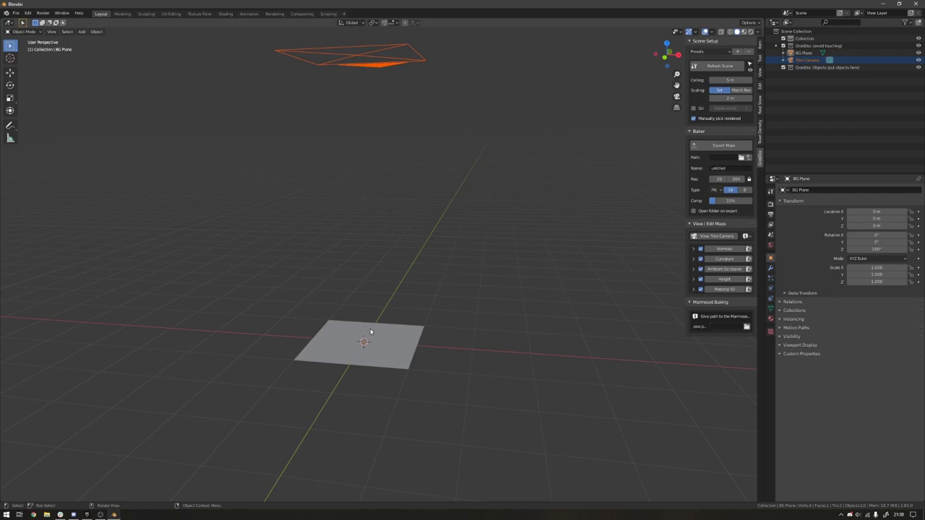
{"action": "middle_click_drag", "start_coordinate": [450, 287], "coordinate": [423, 295]}
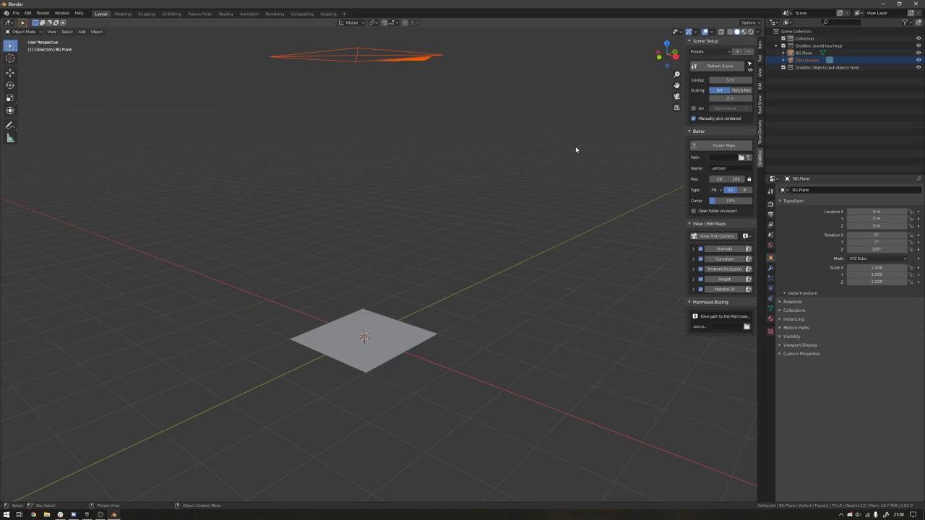
{"action": "left_click", "coordinate": [693, 118]}
{"action": "middle_click_drag", "start_coordinate": [401, 355], "coordinate": [420, 339]}
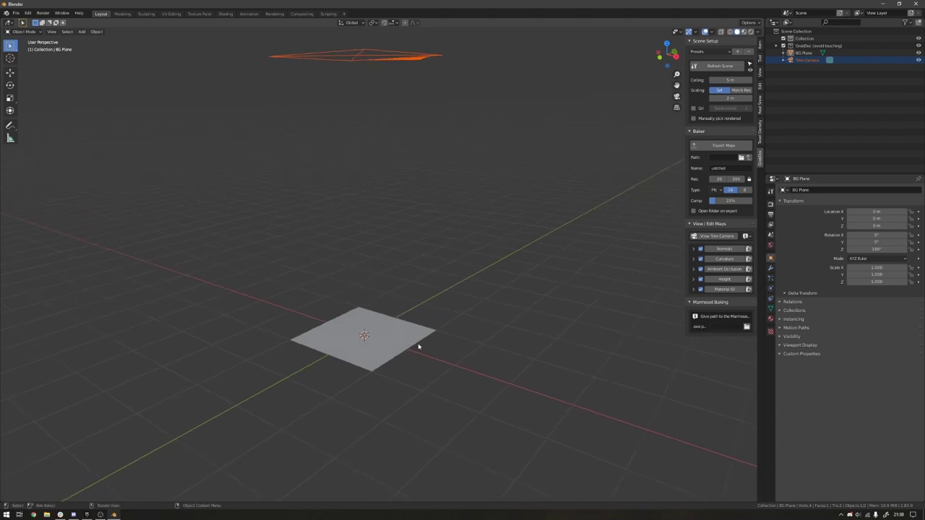
{"action": "middle_click_drag", "start_coordinate": [463, 257], "coordinate": [499, 235]}
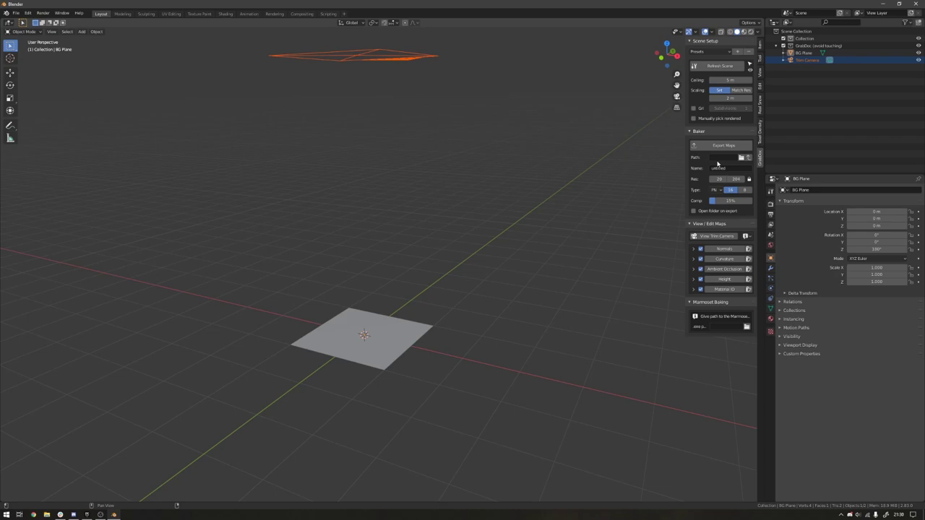
Step: Review the Baker export path, name, PNG format and 15% compression settings
{"action": "left_click", "coordinate": [742, 158]}
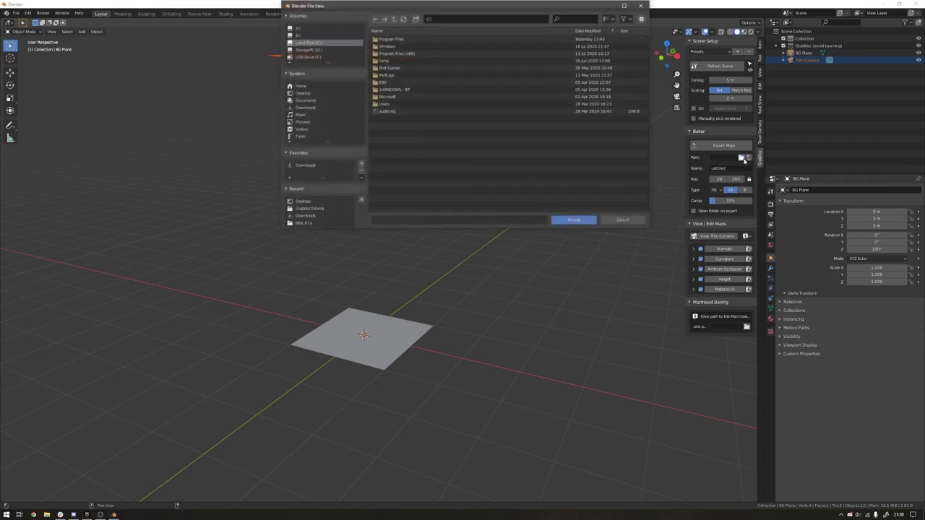
{"action": "left_click", "coordinate": [622, 220]}
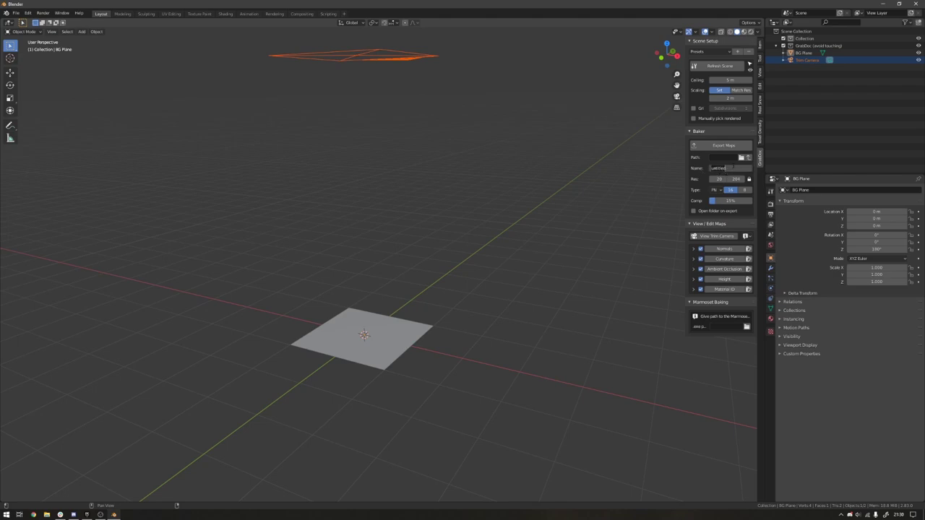
{"action": "left_click", "coordinate": [731, 168]}
{"action": "key", "text": "Return"}
{"action": "left_click", "coordinate": [715, 189]}
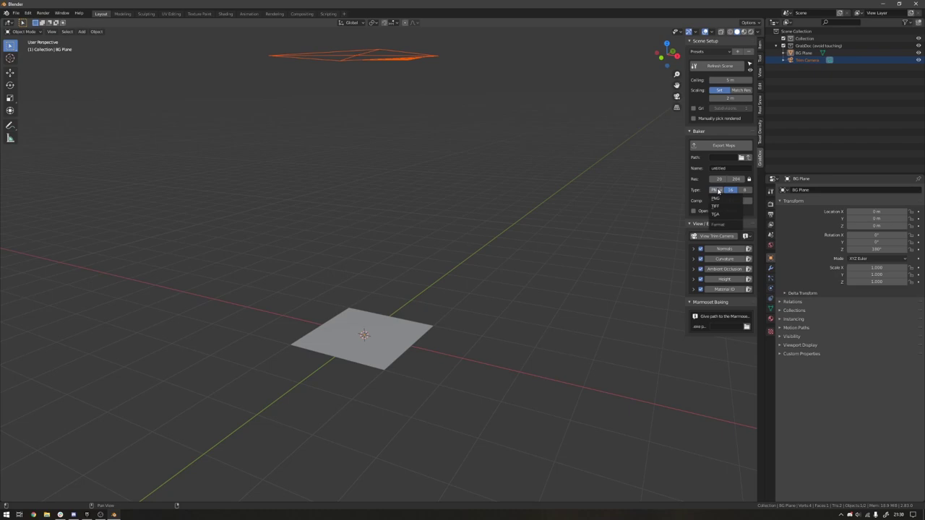
{"action": "mouse_move", "coordinate": [715, 200]}
{"action": "left_mouse_down"}
{"action": "mouse_move", "coordinate": [748, 200]}
{"action": "mouse_move", "coordinate": [705, 200]}
{"action": "mouse_move", "coordinate": [730, 201]}
{"action": "mouse_move", "coordinate": [716, 200]}
{"action": "left_mouse_up"}
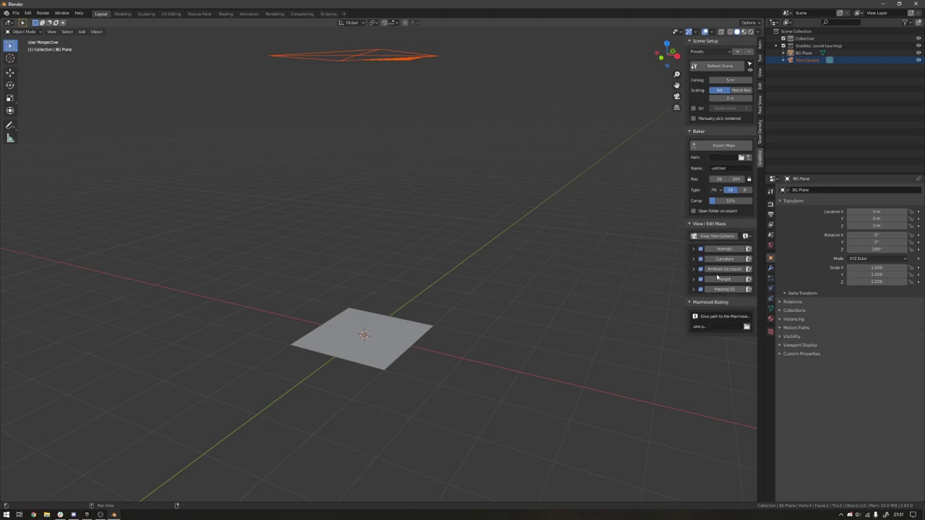
Step: Preview the plane's Normals map, deselect, then leave the map preview
{"action": "left_click", "coordinate": [724, 248]}
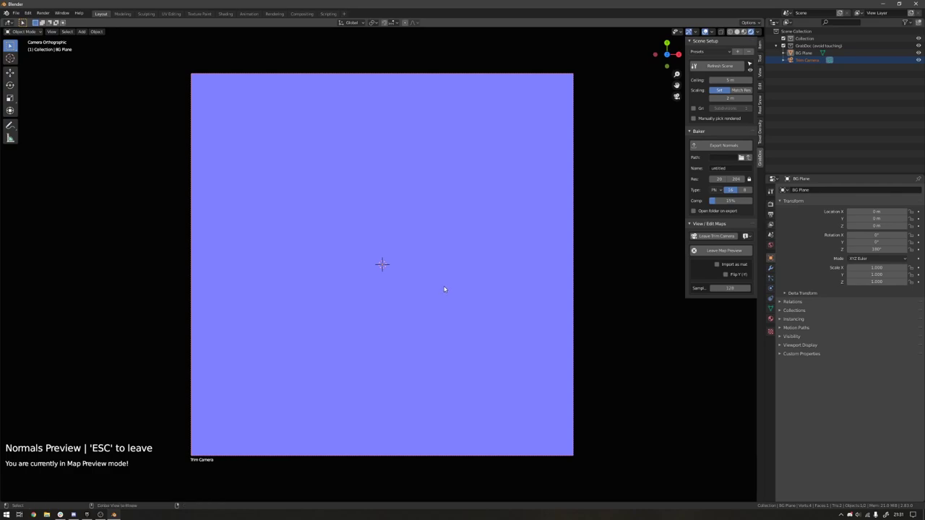
{"action": "left_click", "coordinate": [444, 291]}
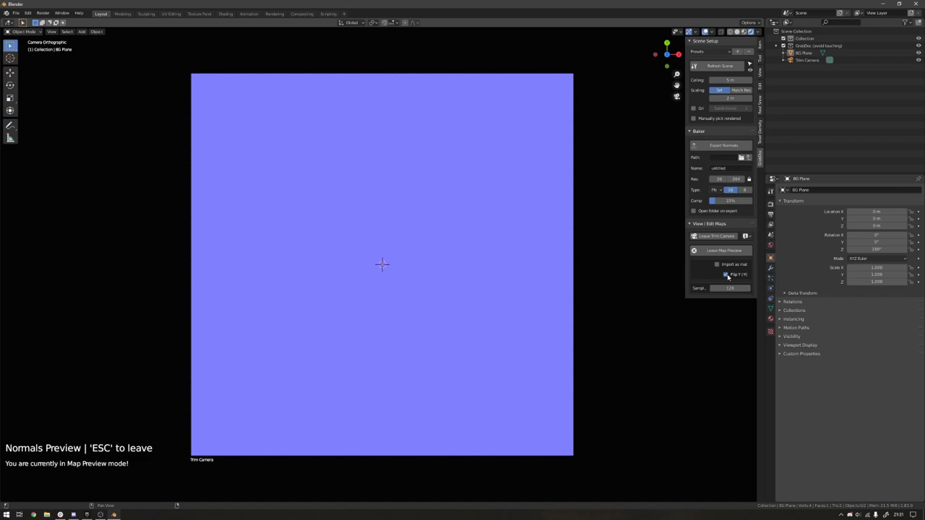
{"action": "left_click", "coordinate": [718, 250]}
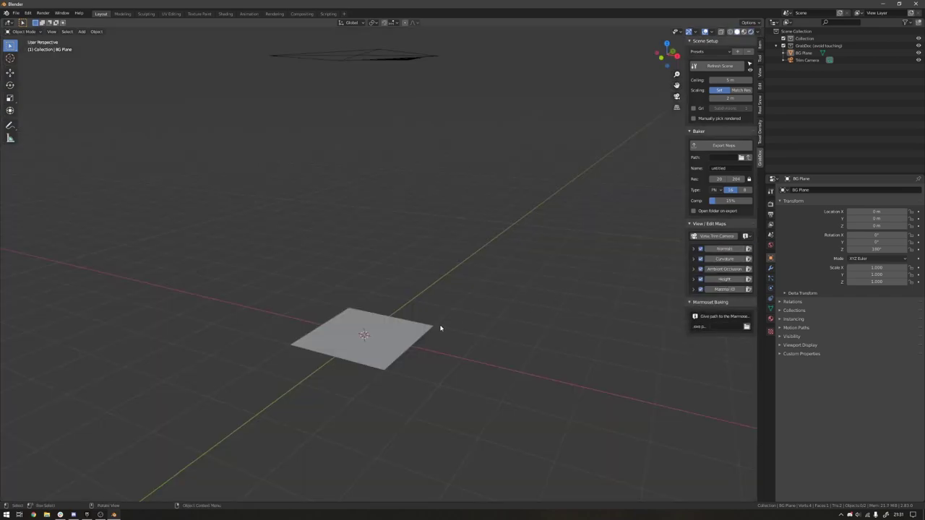
Step: Add a cube and scale it down in Edit Mode
{"action": "middle_click_drag", "start_coordinate": [436, 328], "coordinate": [422, 325]}
{"action": "key", "text": "shift+a"}
{"action": "mouse_move", "coordinate": [430, 324]}
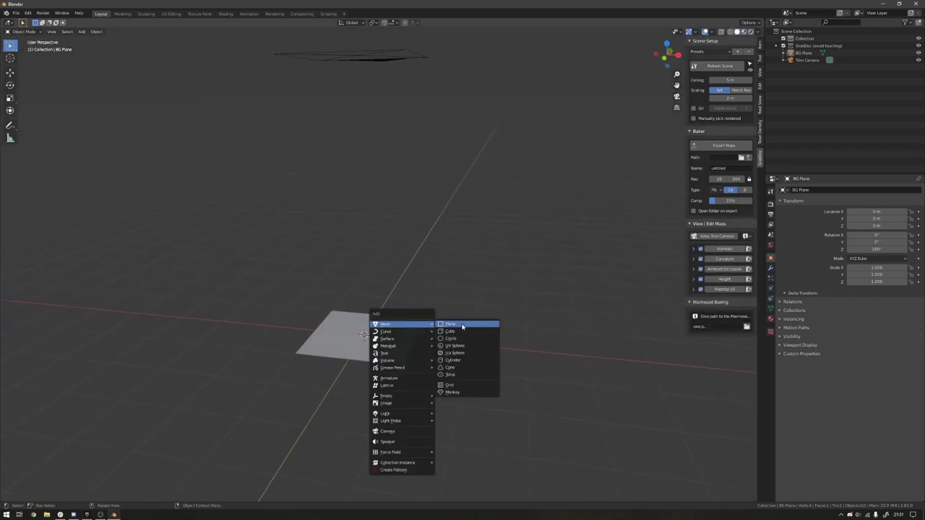
{"action": "left_click", "coordinate": [463, 331]}
{"action": "key", "text": "Tab"}
{"action": "key", "text": "s"}
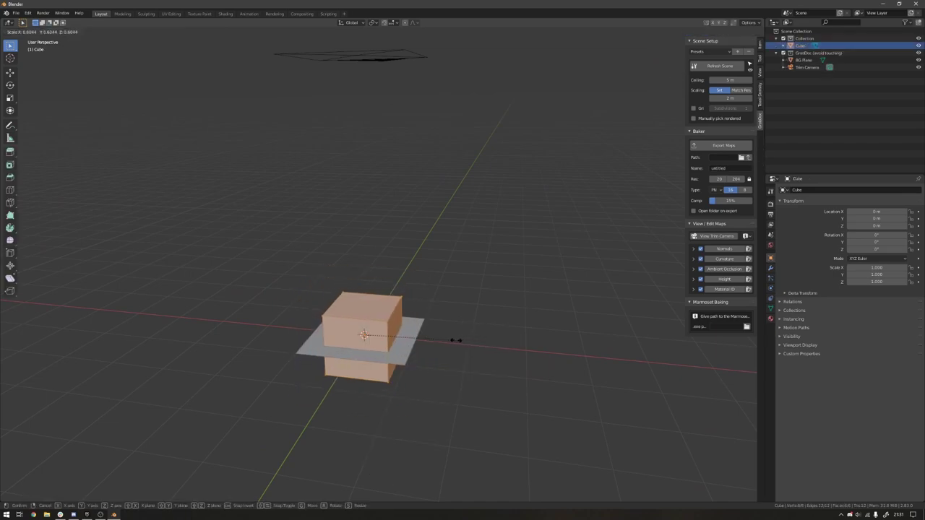
{"action": "left_click", "coordinate": [419, 340]}
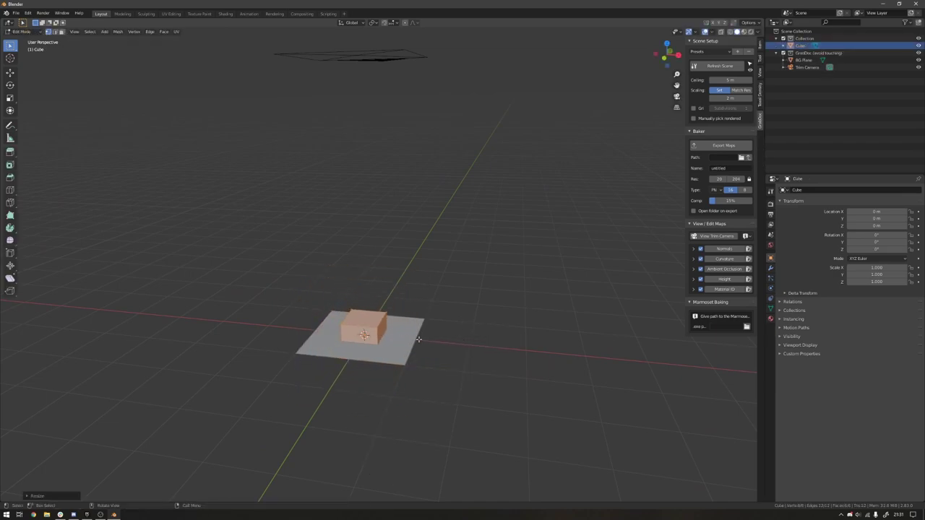
Step: Bevel the cube's edges, add level-1 subdivision, shade it smooth and deselect
{"action": "key", "text": "ctrl+b"}
{"action": "scroll", "coordinate": [477, 335], "scroll_direction": "up", "scroll_amount": 2}
{"action": "scroll", "coordinate": [478, 335], "scroll_direction": "down", "scroll_amount": 2}
{"action": "left_click", "coordinate": [478, 335]}
{"action": "key", "text": "Tab"}
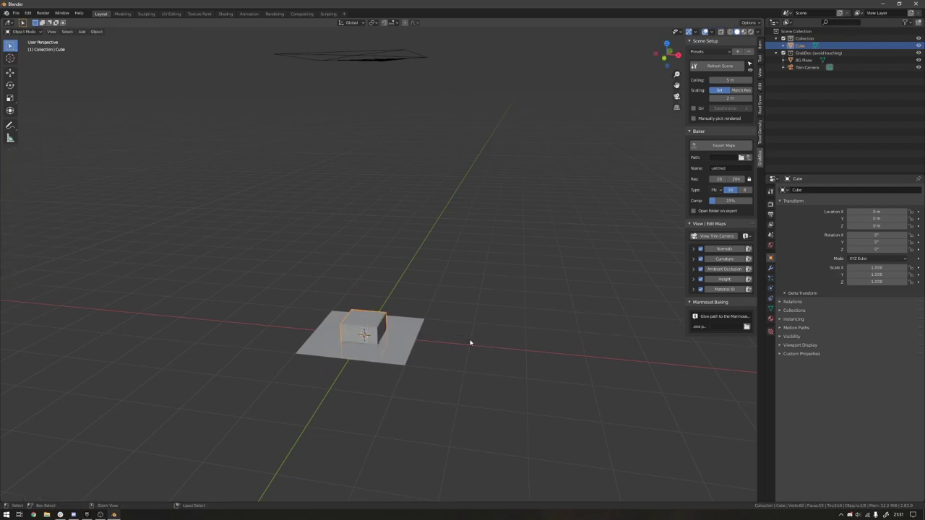
{"action": "key", "text": "ctrl+1"}
{"action": "right_click", "coordinate": [398, 339]}
{"action": "left_click", "coordinate": [399, 339]}
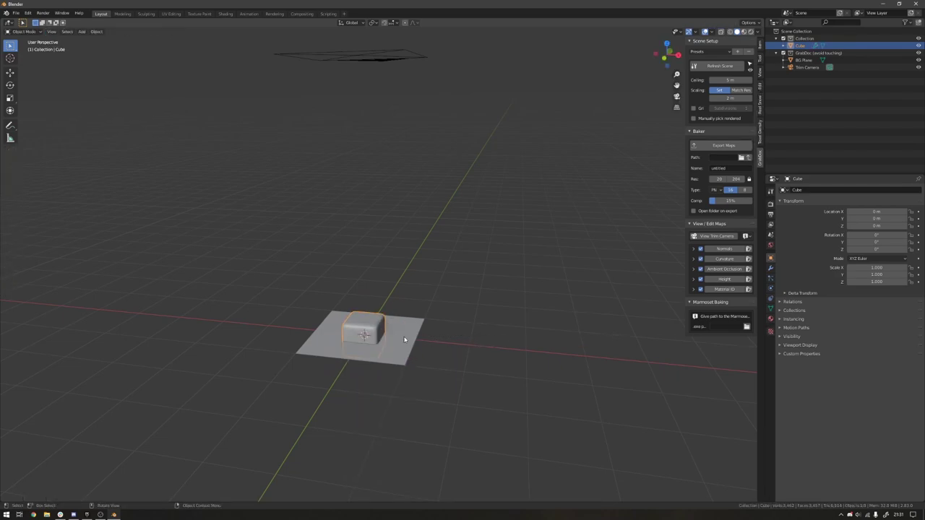
{"action": "key", "text": "alt+a"}
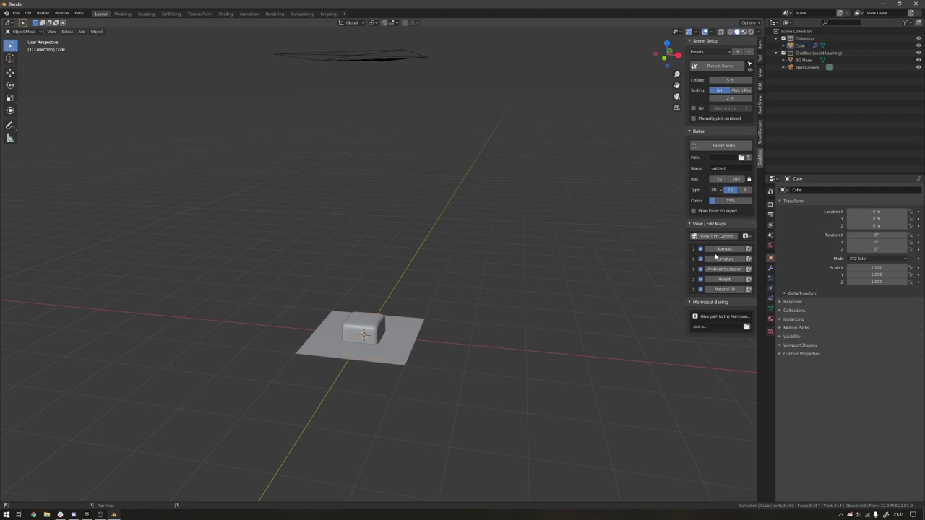
Step: Preview the rounded cube's Normals map through the trim camera
{"action": "left_click", "coordinate": [719, 249]}
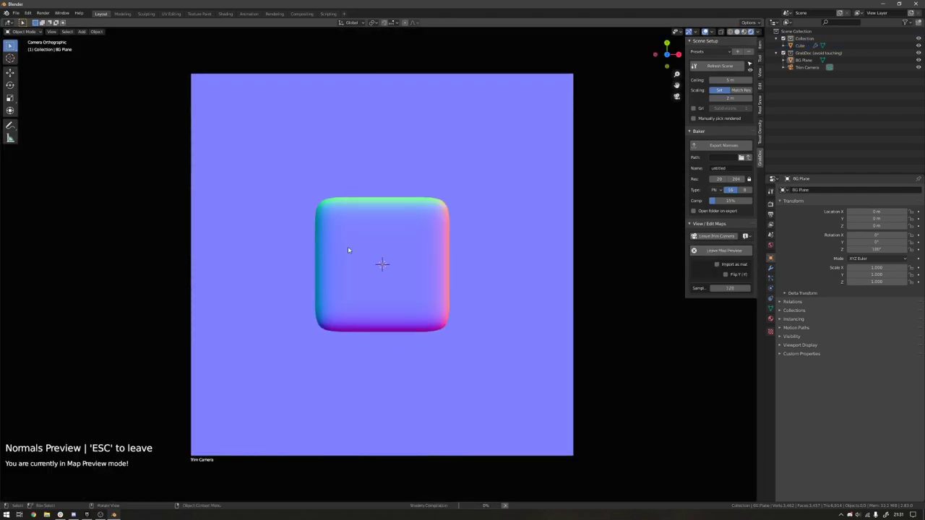
{"action": "left_click_drag", "start_coordinate": [376, 269], "coordinate": [398, 179]}
{"action": "key", "text": "Escape"}
{"action": "key", "text": "Escape"}
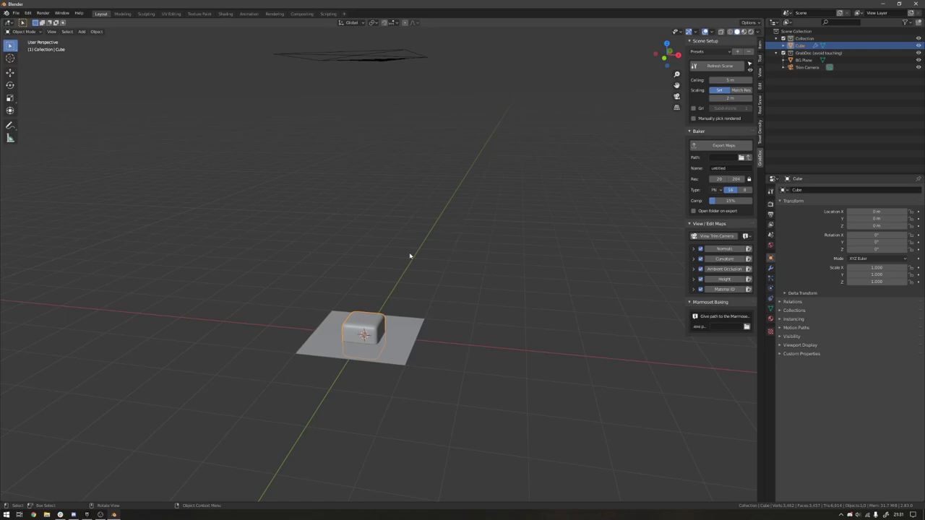
{"action": "left_click", "coordinate": [723, 249]}
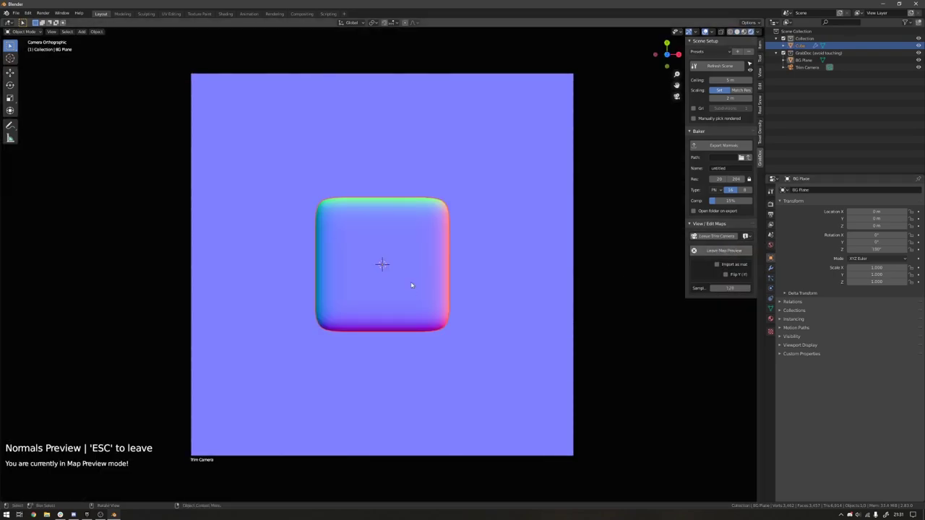
Step: Toggle Flip Y to compare, keeping green at the top, and browse for the export folder
{"action": "left_click", "coordinate": [726, 275]}
{"action": "left_click", "coordinate": [725, 275]}
{"action": "left_click", "coordinate": [726, 274]}
{"action": "left_click", "coordinate": [725, 274]}
{"action": "left_click", "coordinate": [742, 157]}
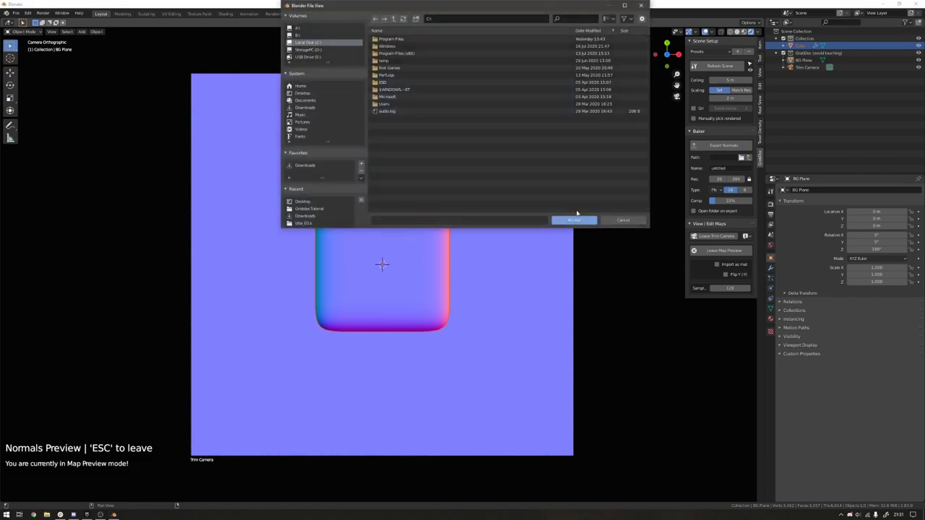
Step: Choose Desktop > GrabdocTutorial as the bake export folder
{"action": "left_click", "coordinate": [301, 93]}
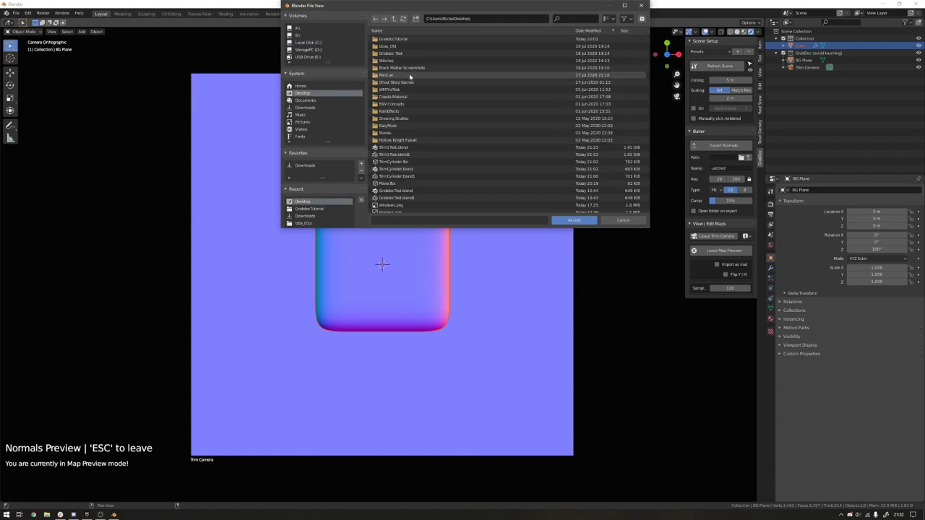
{"action": "double_click", "coordinate": [402, 39]}
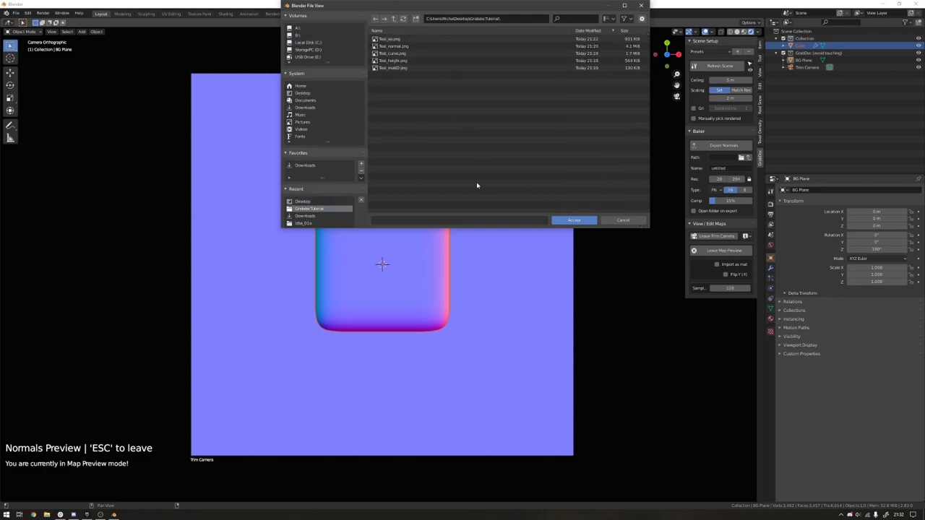
{"action": "key", "text": "Return"}
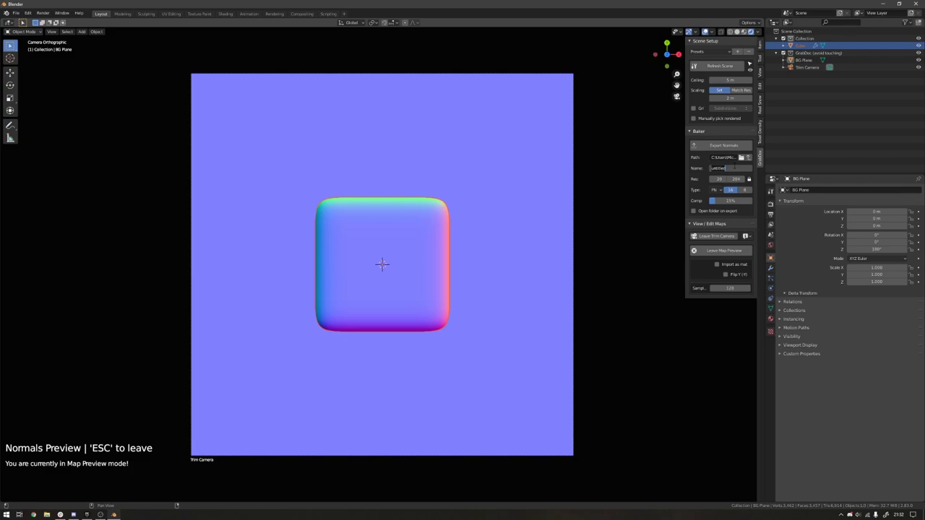
Step: Name the output NormalTest, widen the sidebar and exit the normals preview
{"action": "key", "text": "BackSpace"}
{"action": "type", "text": "NormalTest"}
{"action": "key", "text": "Return"}
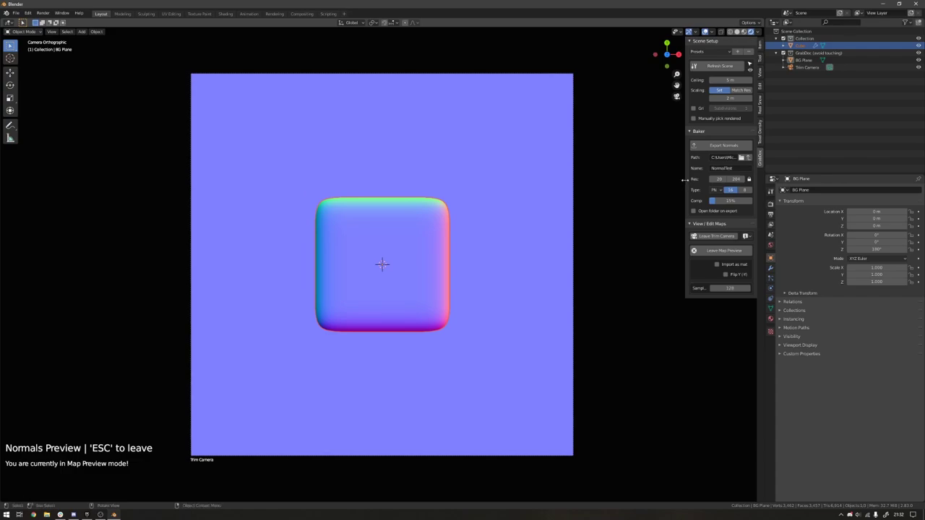
{"action": "left_click_drag", "start_coordinate": [687, 185], "coordinate": [659, 185]}
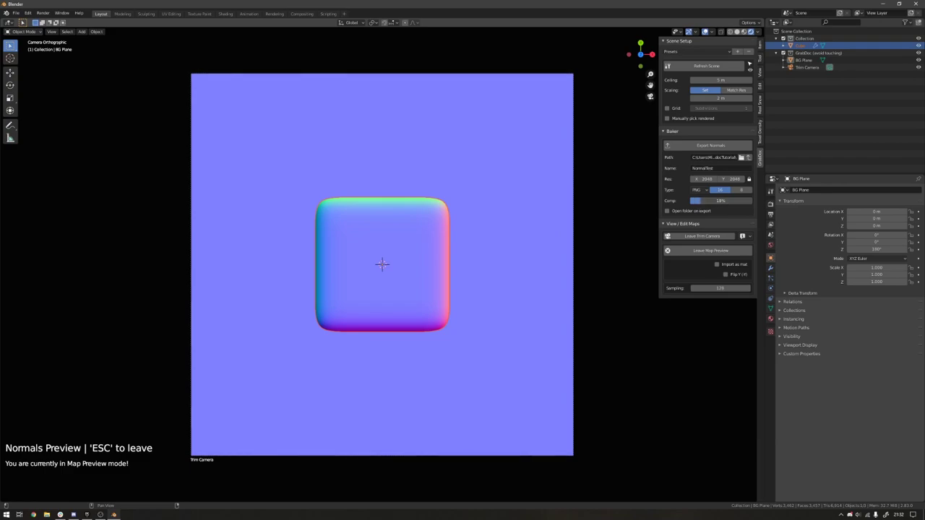
{"action": "key", "text": "Escape"}
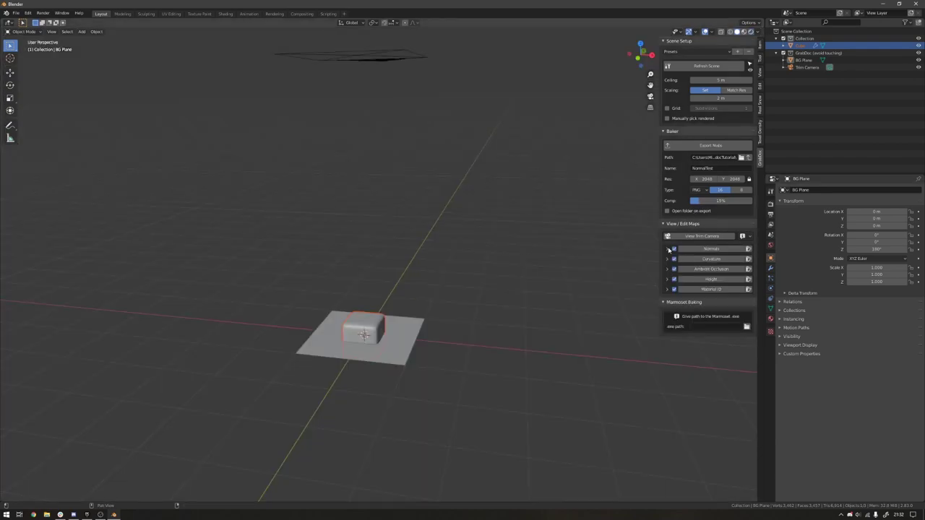
Step: Orbit around the cube and reopen the Normals preview through the trim camera
{"action": "middle_click_drag", "start_coordinate": [506, 303], "coordinate": [382, 316]}
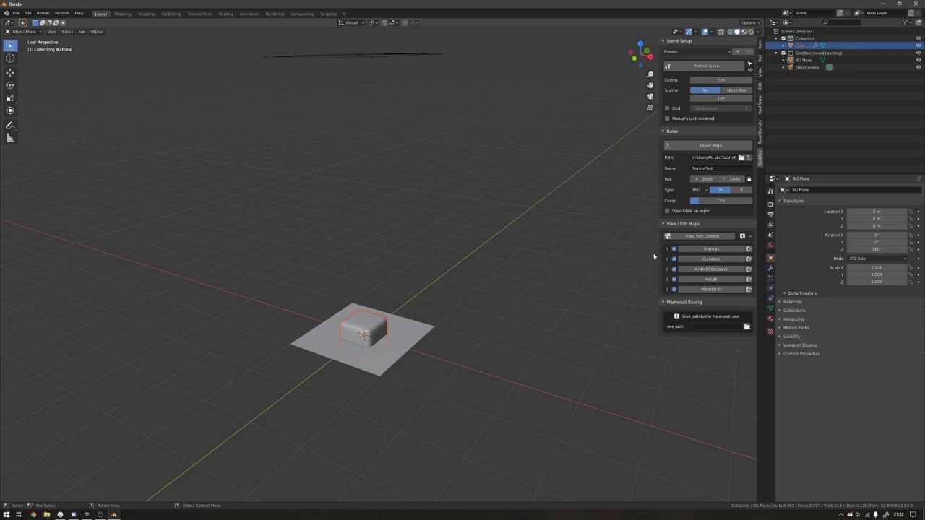
{"action": "left_click", "coordinate": [711, 249]}
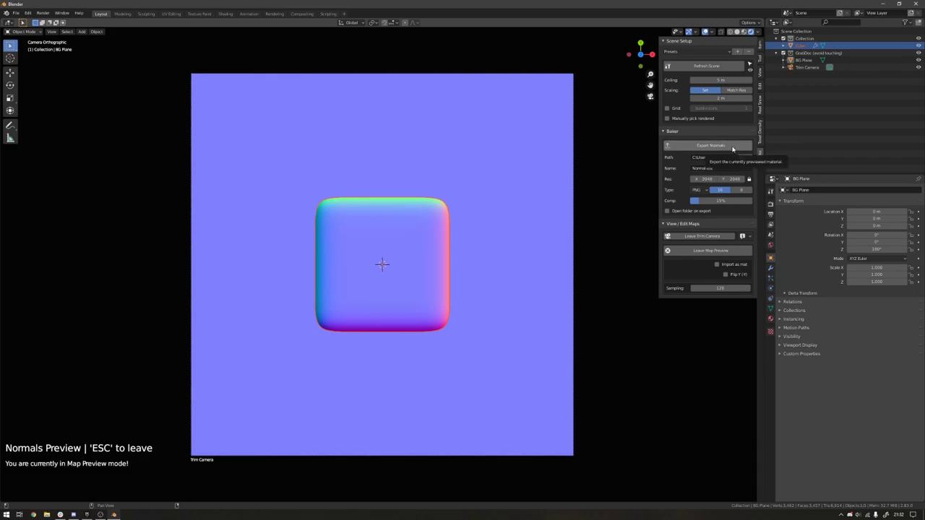
Step: Export the normal map and view NormalTest_normal.png in Photos, then close the viewer
{"action": "left_click", "coordinate": [667, 211]}
{"action": "left_click", "coordinate": [710, 145]}
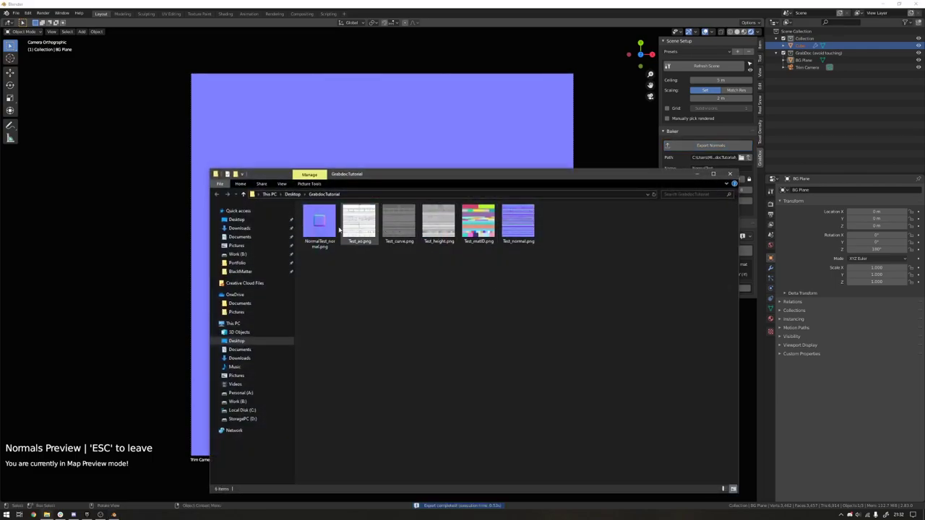
{"action": "double_click", "coordinate": [317, 225]}
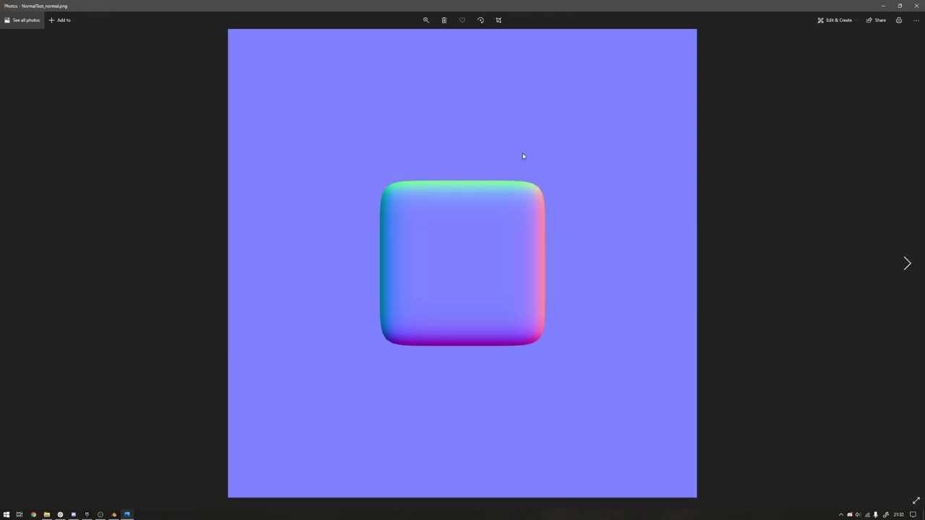
{"action": "left_click", "coordinate": [914, 6]}
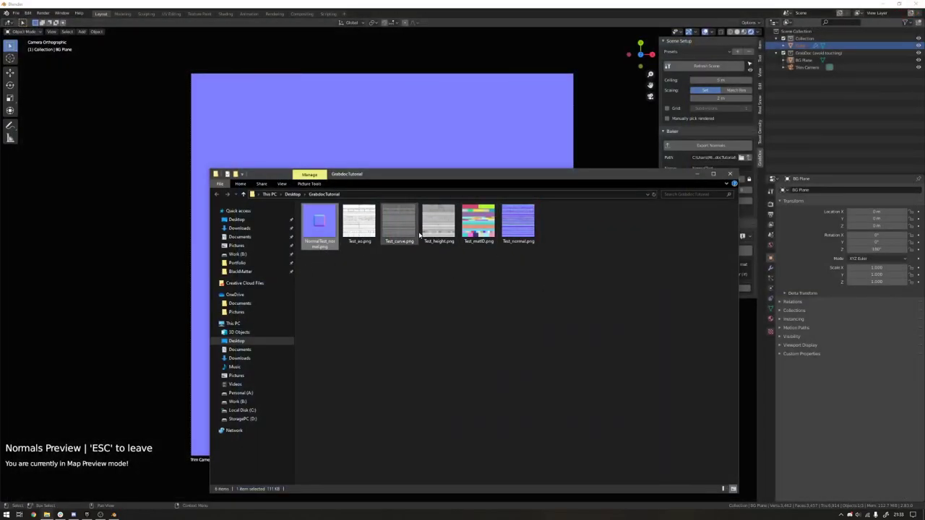
Step: Close the output folder and add a Subdivision modifier to the cube with render levels 3
{"action": "left_click", "coordinate": [729, 173]}
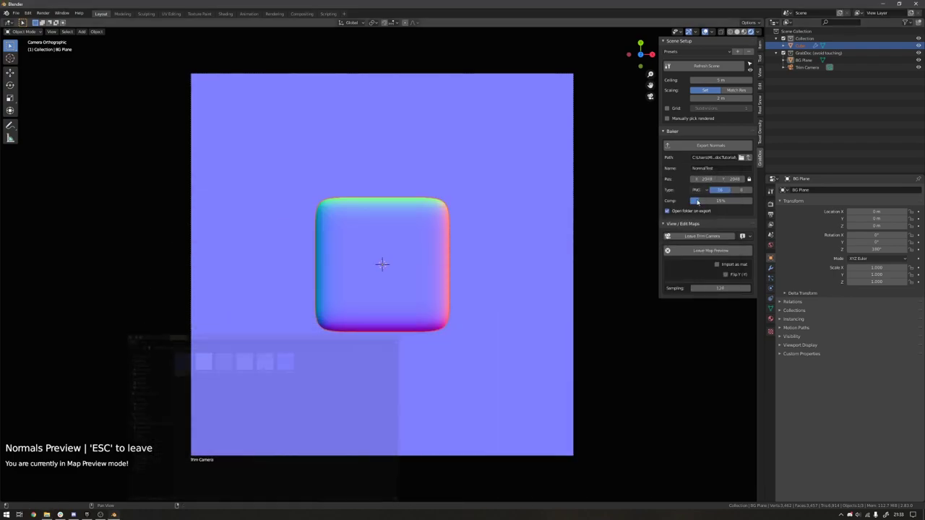
{"action": "left_click", "coordinate": [400, 237]}
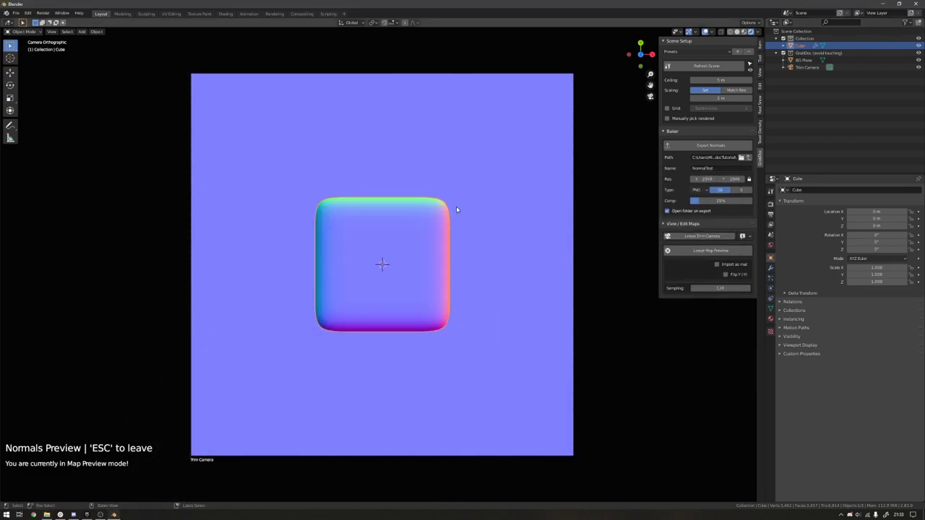
{"action": "key", "text": "ctrl+3"}
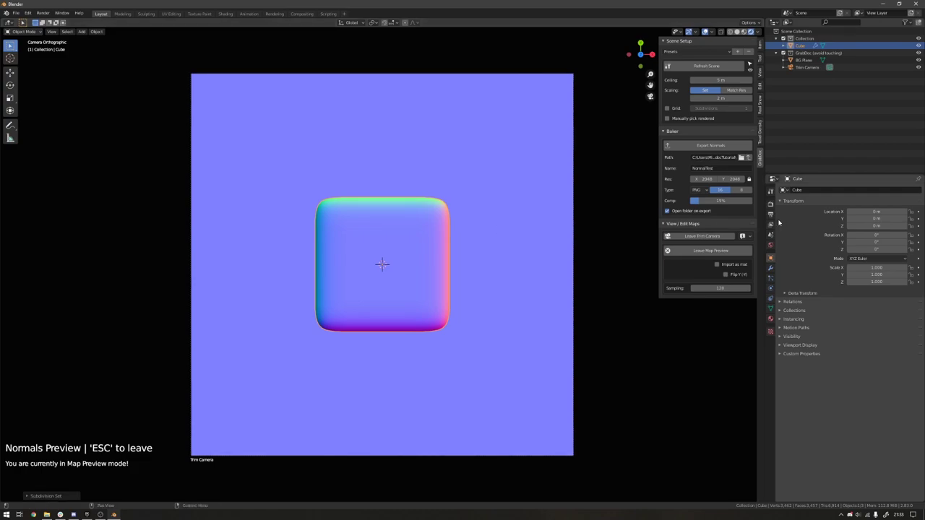
{"action": "left_click", "coordinate": [770, 268]}
{"action": "left_click", "coordinate": [811, 237]}
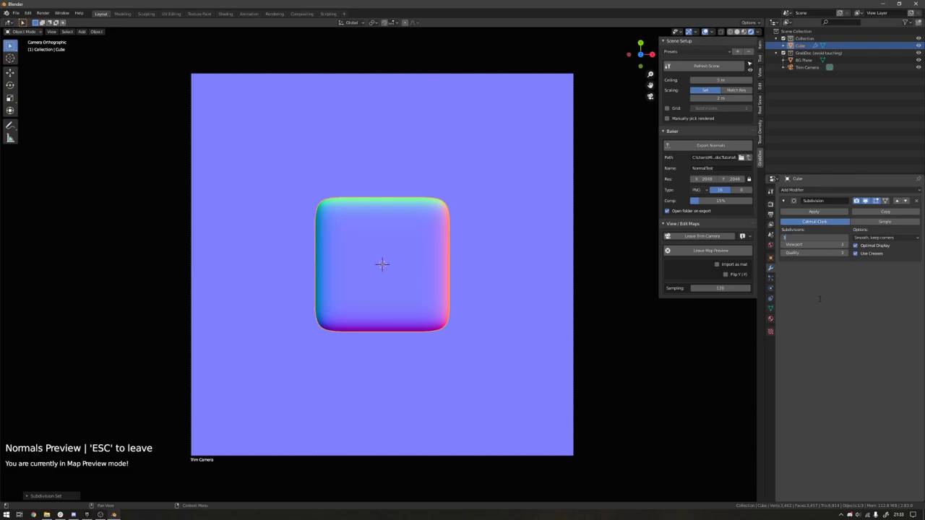
{"action": "key", "text": "Return"}
{"action": "scroll", "coordinate": [372, 295], "scroll_direction": "up", "scroll_amount": 3}
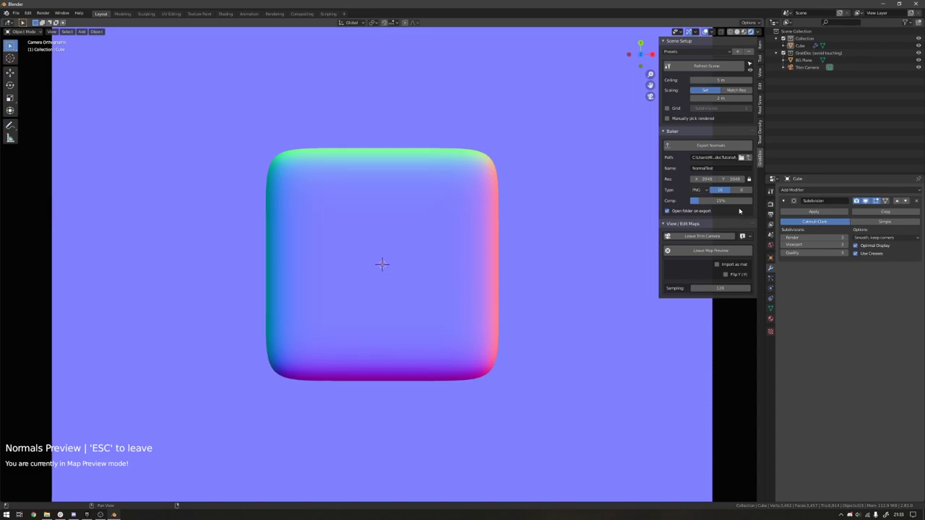
Step: Re-export the smoother NormalTest_normal.png, check it in Photos, then close Photos and the folder
{"action": "left_click", "coordinate": [720, 146]}
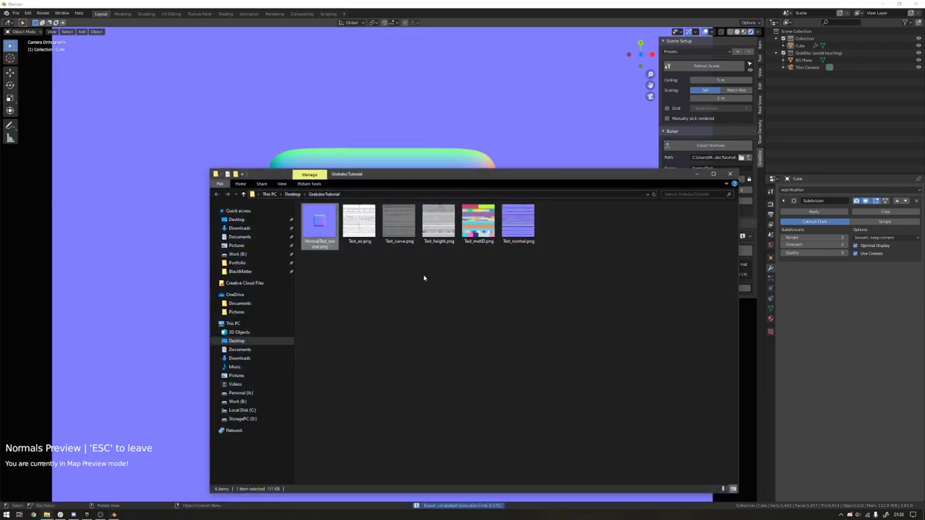
{"action": "double_click", "coordinate": [354, 217]}
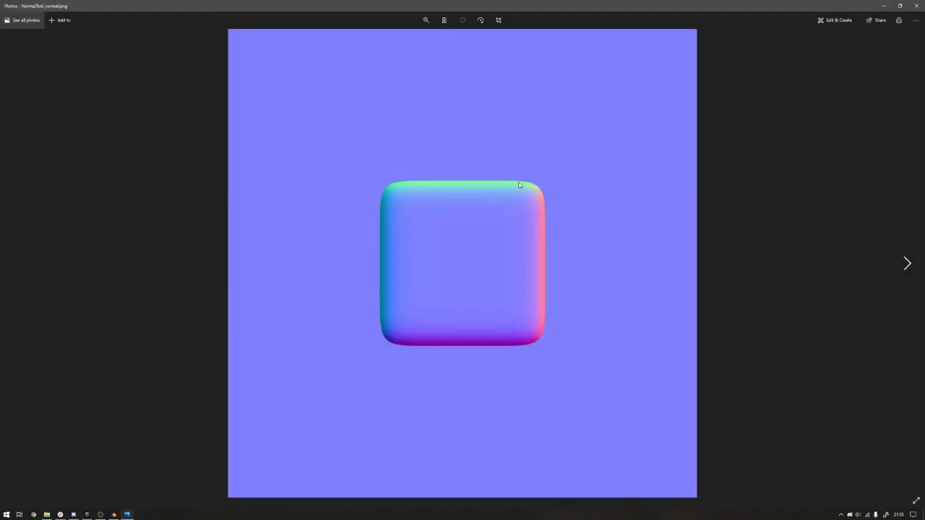
{"action": "left_click", "coordinate": [915, 6]}
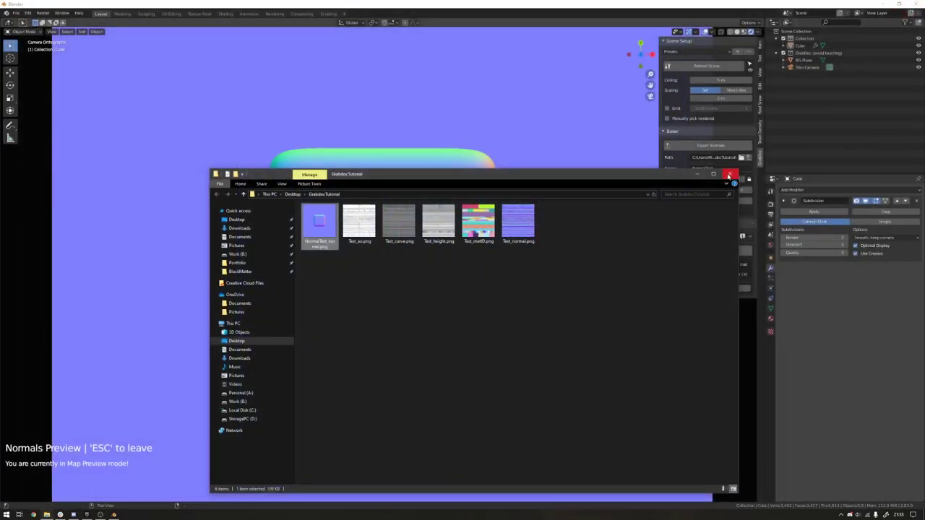
{"action": "left_click", "coordinate": [733, 174]}
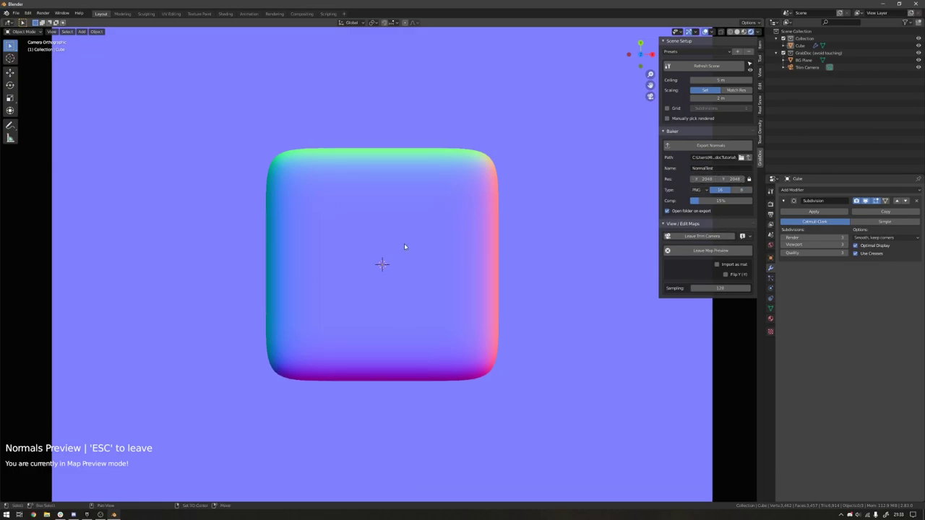
{"action": "left_click", "coordinate": [708, 251]}
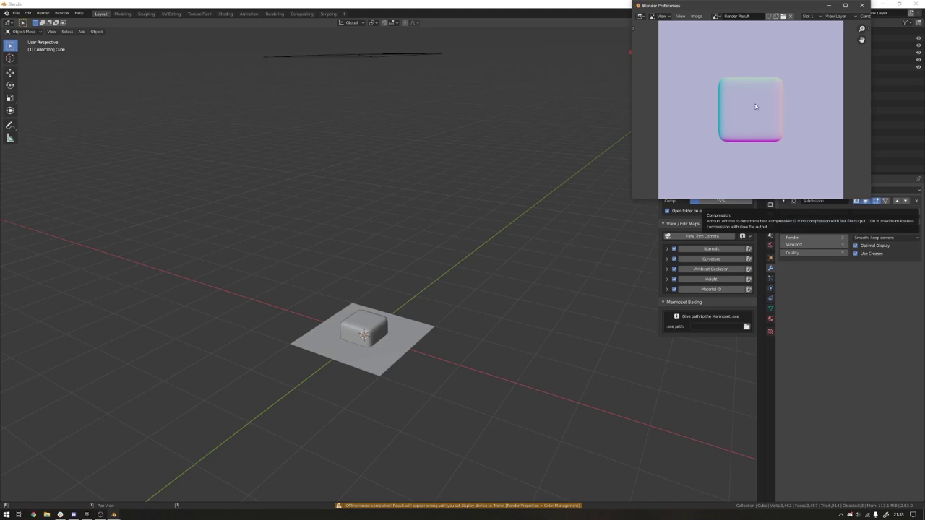
{"action": "mouse_move", "coordinate": [736, 110]}
{"action": "middle_mouse_down"}
{"action": "mouse_move", "coordinate": [748, 119]}
{"action": "mouse_move", "coordinate": [742, 112]}
{"action": "middle_mouse_up"}
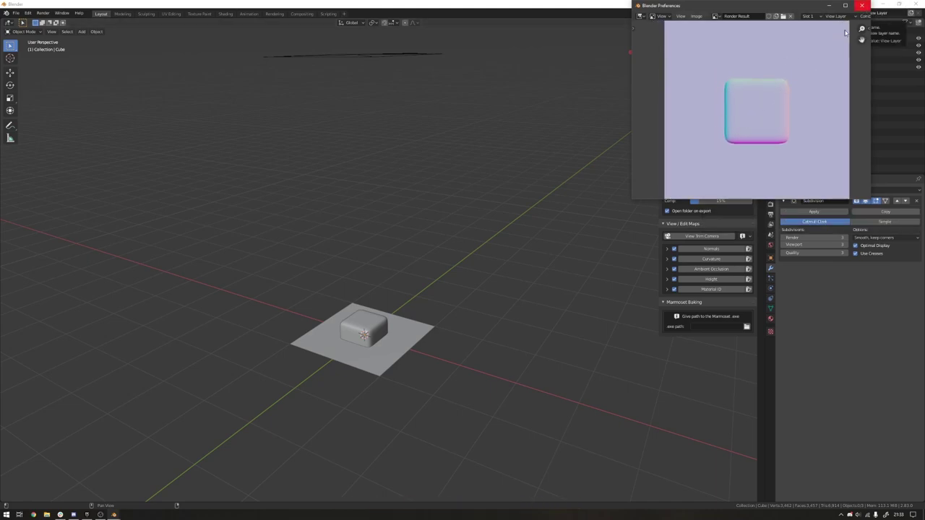
{"action": "key", "text": "Home"}
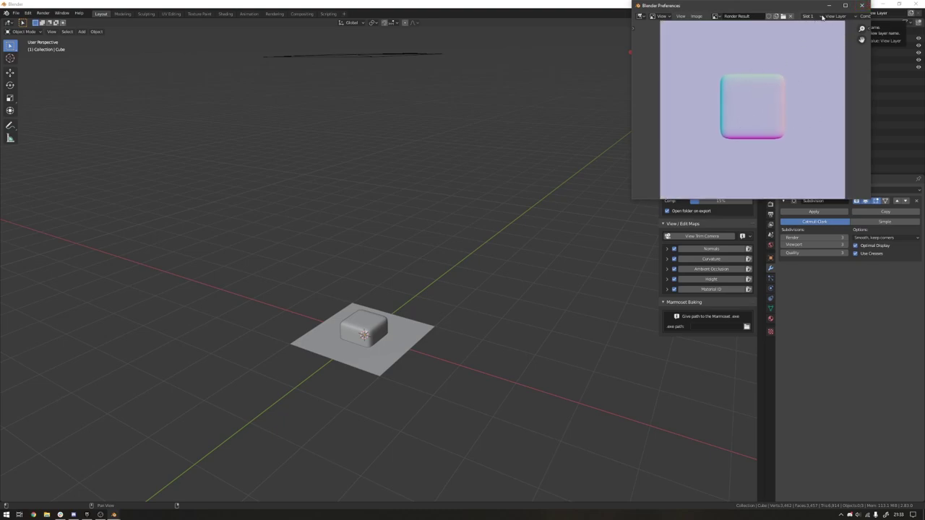
{"action": "left_click", "coordinate": [862, 5]}
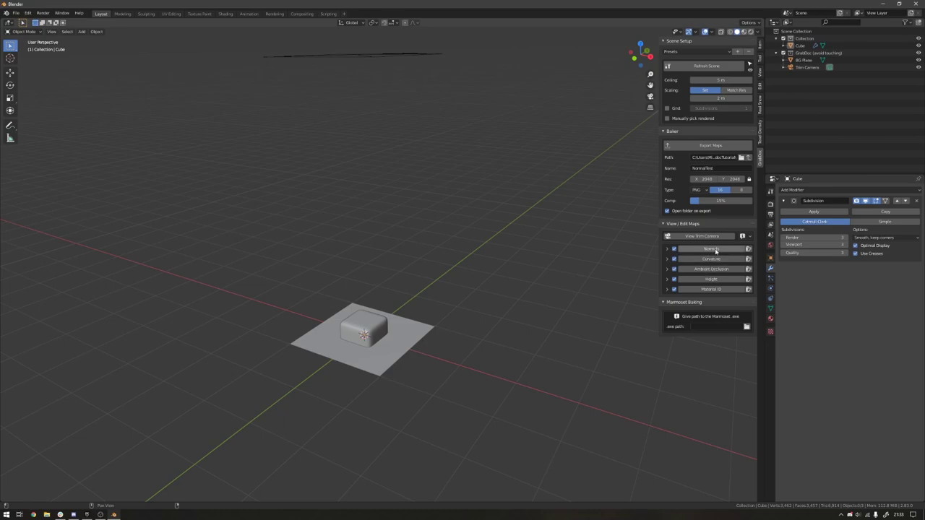
Step: Frame the trim camera view and place three cube copies at its top-left, bottom-right and bottom-left corners
{"action": "key", "text": "KP_7"}
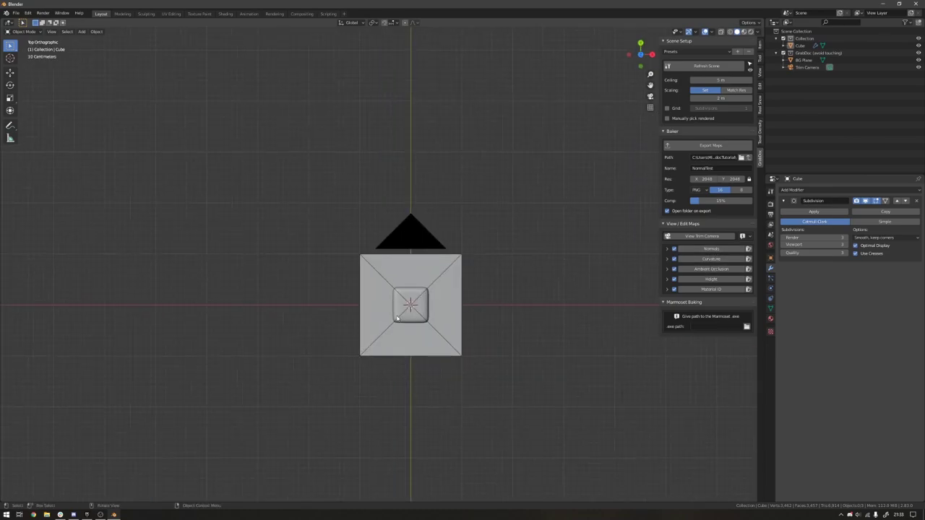
{"action": "key", "text": "KP_0"}
{"action": "key", "text": "Home"}
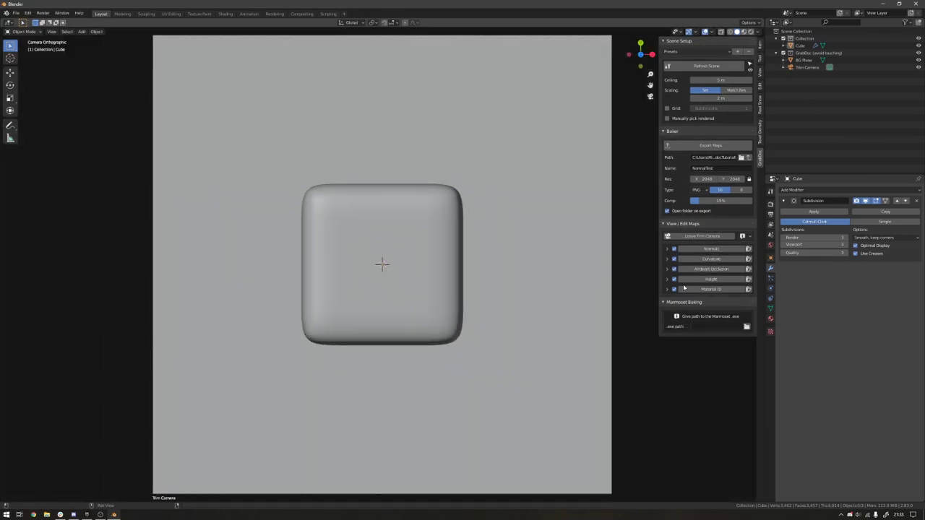
{"action": "scroll", "coordinate": [418, 281], "scroll_direction": "down", "scroll_amount": 2}
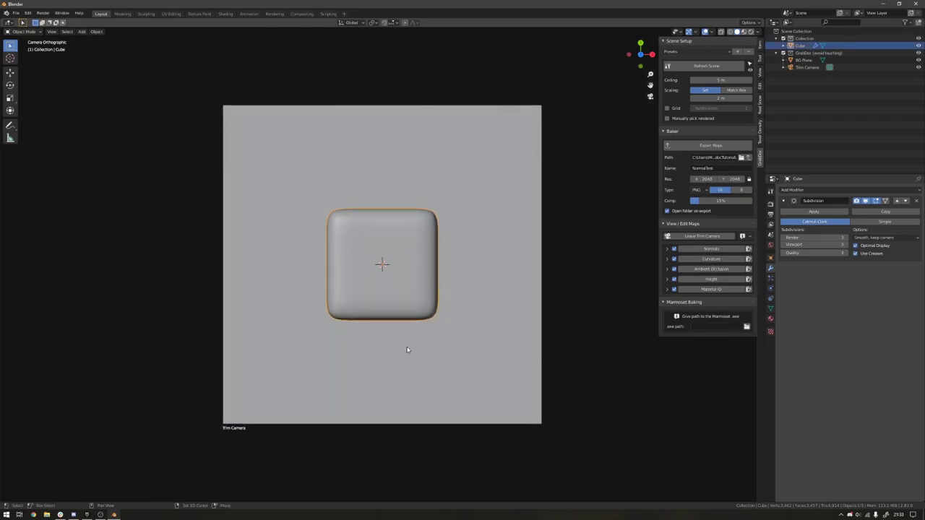
{"action": "key", "text": "shift+d"}
{"action": "left_click", "coordinate": [308, 229]}
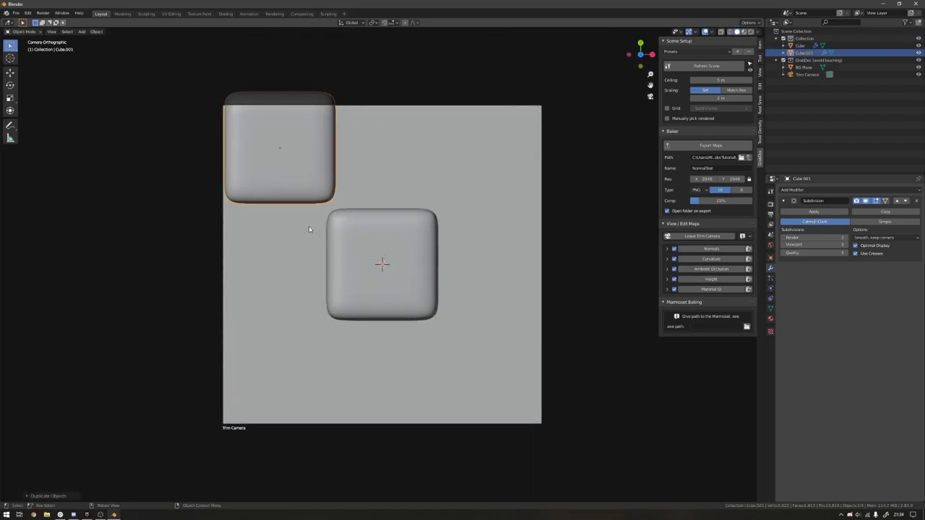
{"action": "key", "text": "shift+d"}
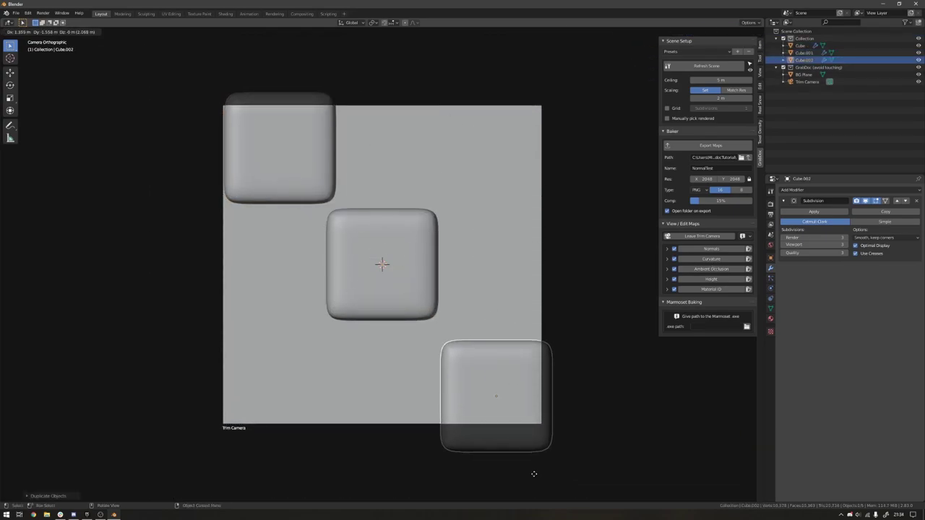
{"action": "left_click", "coordinate": [533, 473]}
{"action": "key", "text": "shift+d"}
{"action": "left_click", "coordinate": [265, 465]}
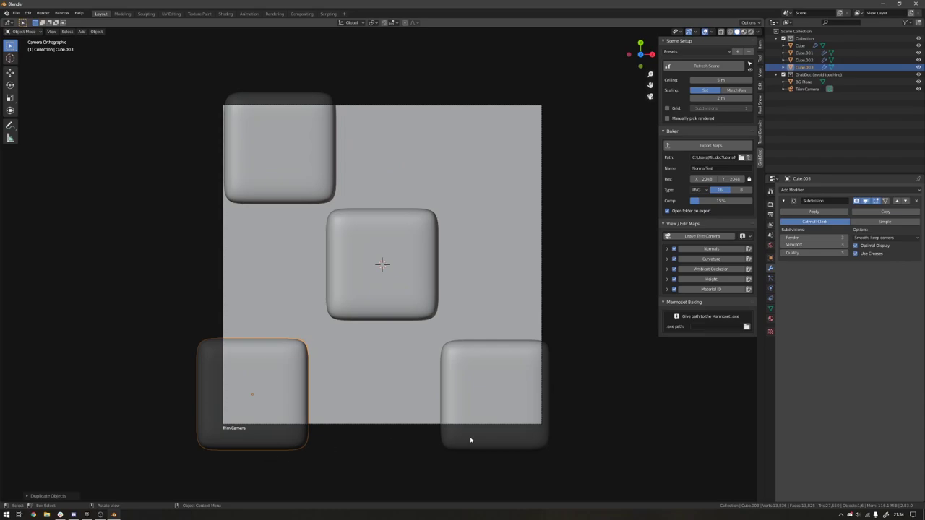
Step: Preview the curvature map and adjust the WS Ridge strength slider
{"action": "left_click", "coordinate": [699, 260]}
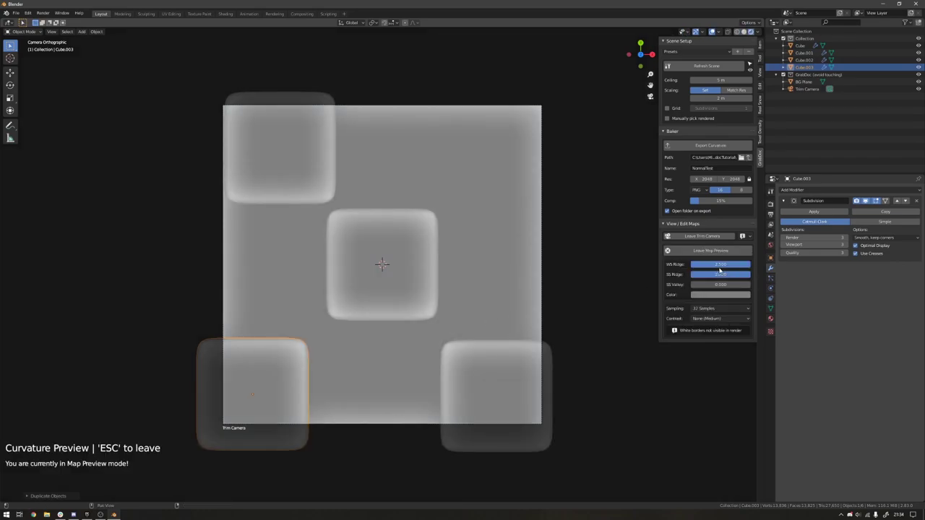
{"action": "mouse_move", "coordinate": [720, 265]}
{"action": "left_mouse_down"}
{"action": "mouse_move", "coordinate": [686, 265]}
{"action": "mouse_move", "coordinate": [750, 276]}
{"action": "mouse_move", "coordinate": [731, 264]}
{"action": "mouse_move", "coordinate": [728, 284]}
{"action": "mouse_move", "coordinate": [704, 284]}
{"action": "left_mouse_up"}
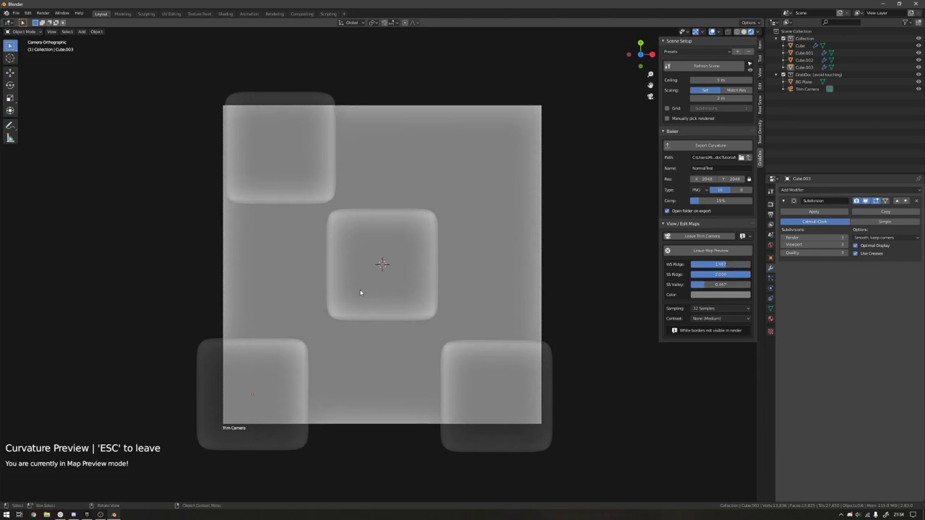
Step: Preview ambient occlusion, set Intensity to 0.5 and shorten the Distance slightly
{"action": "left_click", "coordinate": [711, 251]}
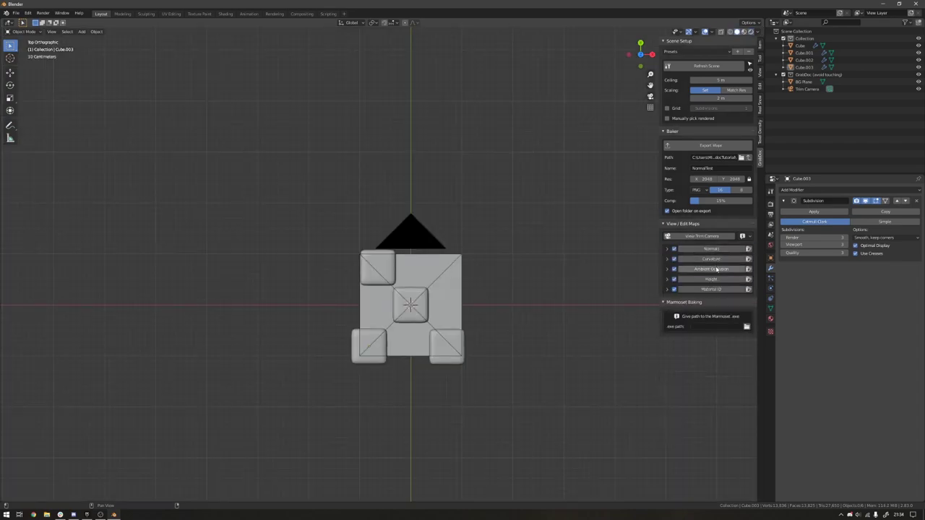
{"action": "left_click", "coordinate": [711, 269]}
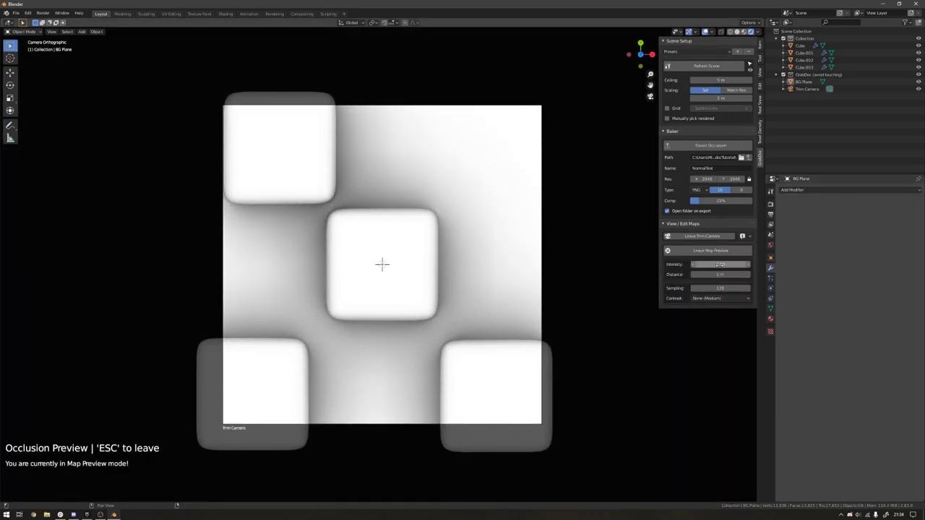
{"action": "left_click", "coordinate": [720, 264]}
{"action": "type", "text": "0.5"}
{"action": "key", "text": "Return"}
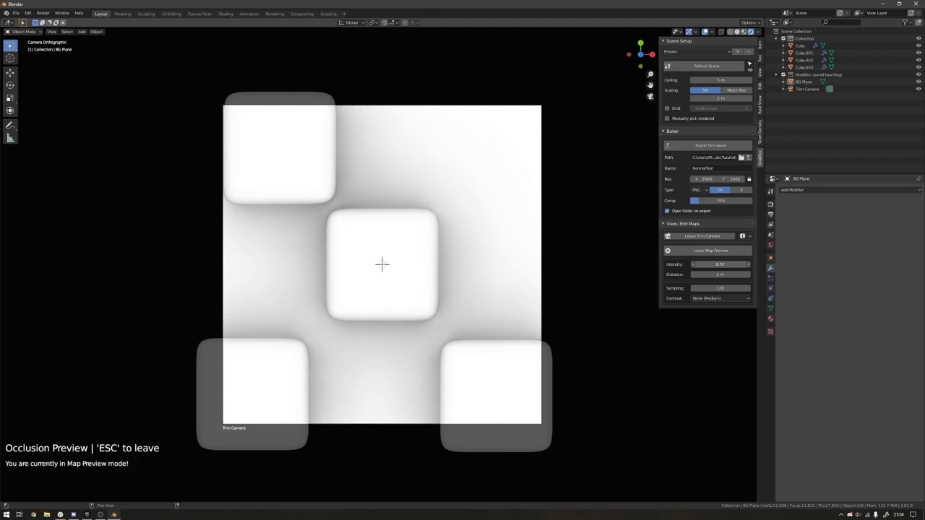
{"action": "left_click_drag", "start_coordinate": [721, 275], "coordinate": [726, 274]}
{"action": "left_click", "coordinate": [704, 250]}
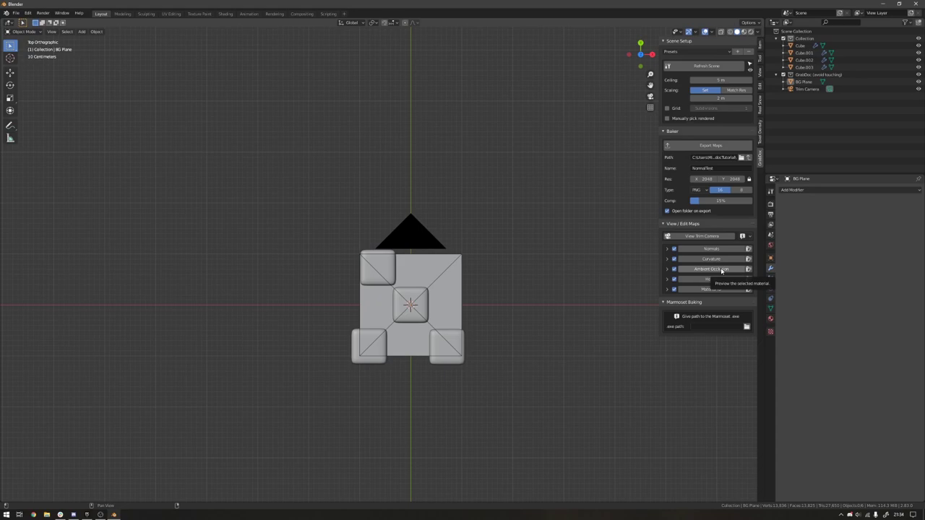
Step: Preview the height map and inspect the cubes from several angles
{"action": "left_click", "coordinate": [714, 279]}
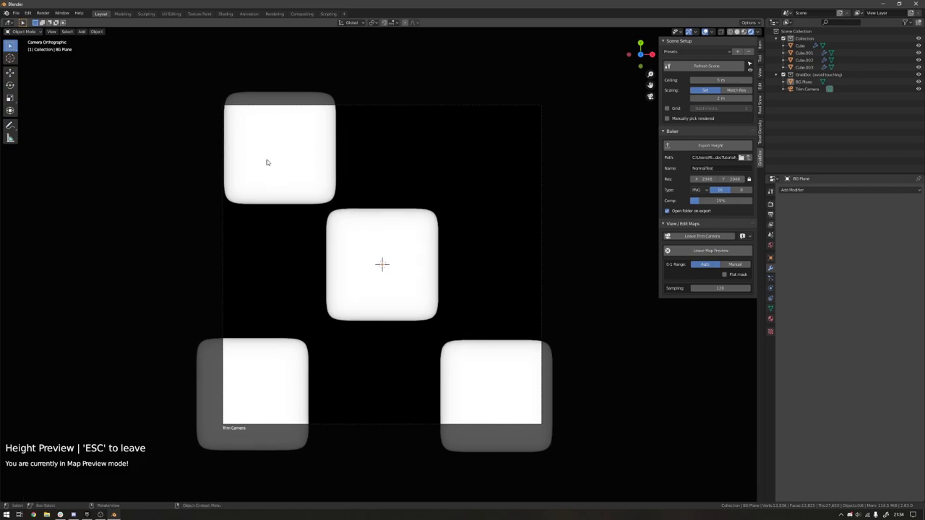
{"action": "middle_click_drag", "start_coordinate": [391, 339], "coordinate": [518, 207]}
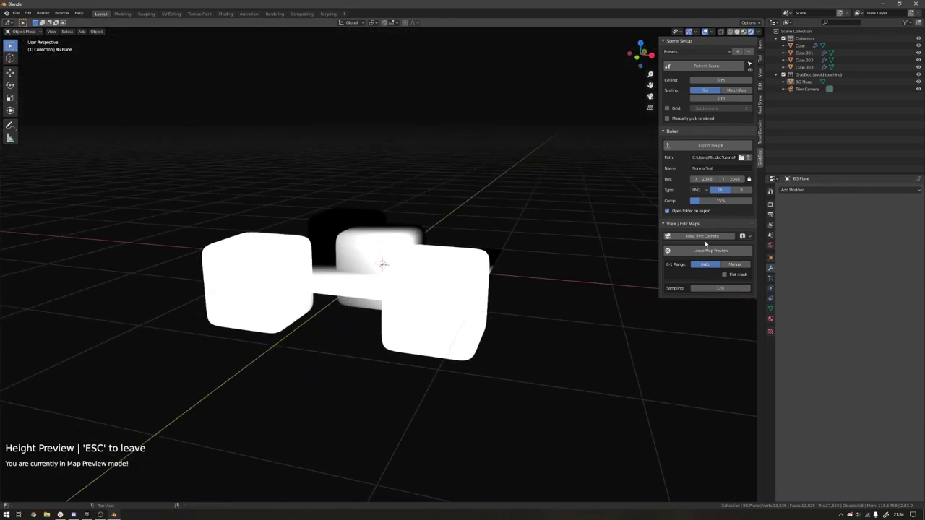
{"action": "left_click", "coordinate": [710, 250]}
{"action": "middle_click_drag", "start_coordinate": [403, 253], "coordinate": [377, 251]}
{"action": "left_click", "coordinate": [378, 251]}
{"action": "middle_click_drag", "start_coordinate": [487, 265], "coordinate": [550, 275]}
{"action": "left_click", "coordinate": [719, 280]}
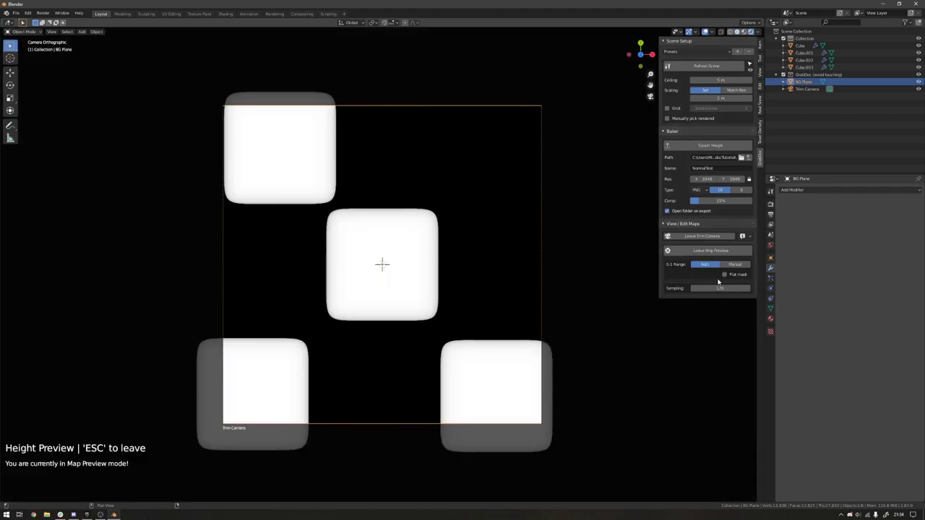
Step: Switch the height 0-1 Range to Manual, enter 0.18 m, then fine-tune it to 0.42 m
{"action": "left_click", "coordinate": [735, 266]}
{"action": "middle_click_drag", "start_coordinate": [636, 260], "coordinate": [390, 251]}
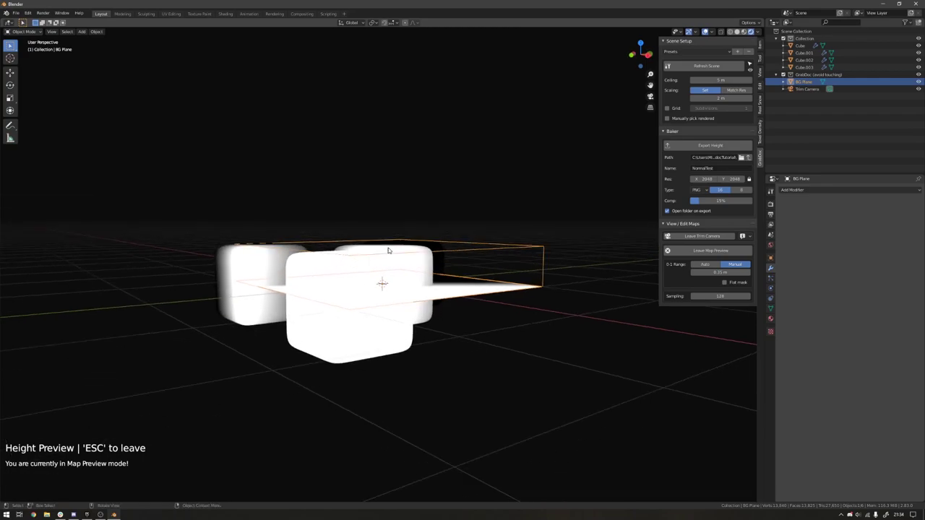
{"action": "mouse_move", "coordinate": [715, 272]}
{"action": "left_mouse_down"}
{"action": "mouse_move", "coordinate": [727, 273]}
{"action": "mouse_move", "coordinate": [712, 272]}
{"action": "left_mouse_up"}
{"action": "middle_click_drag", "start_coordinate": [393, 308], "coordinate": [413, 330]}
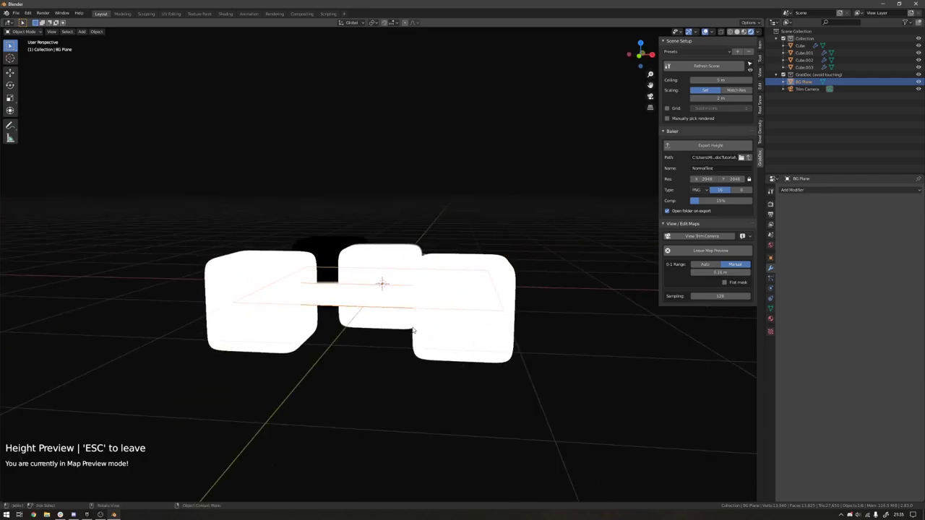
{"action": "key", "text": "KP_0"}
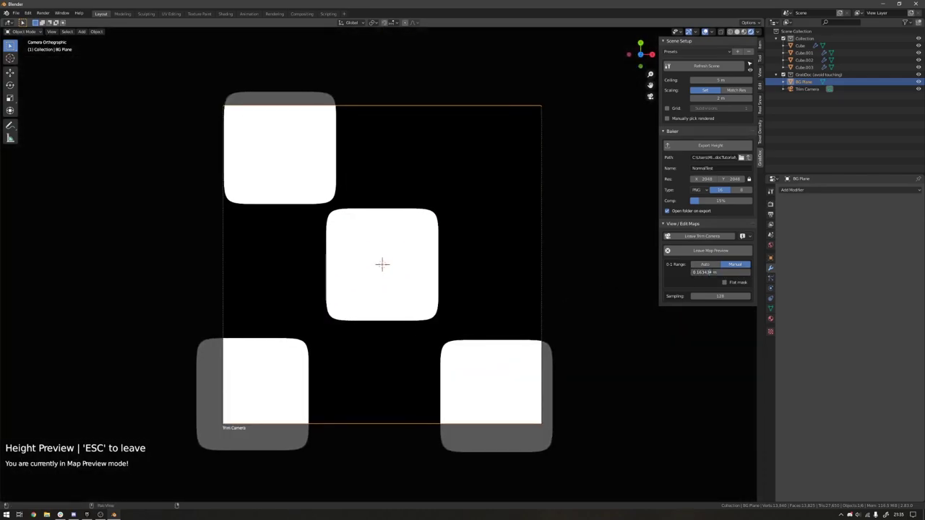
{"action": "type", "text": "0.18"}
{"action": "key", "text": "Return"}
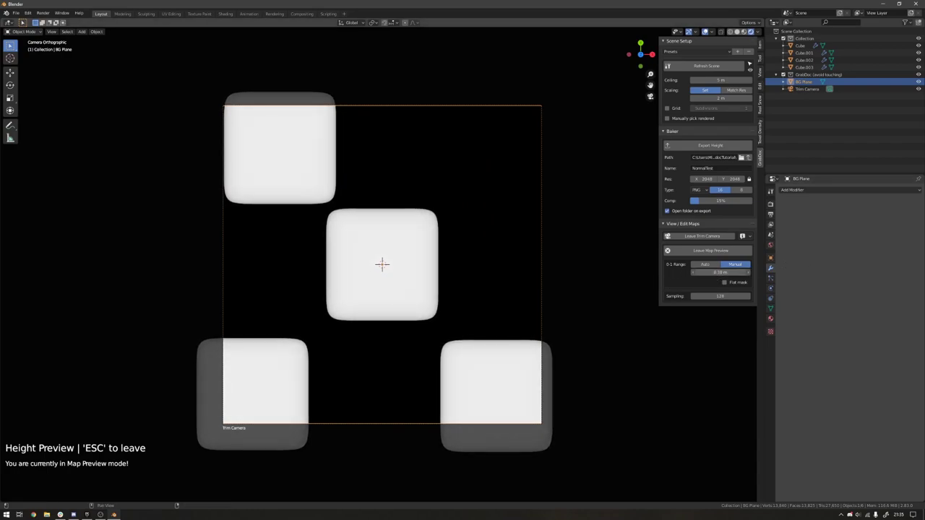
{"action": "left_click_drag", "start_coordinate": [742, 273], "coordinate": [722, 273]}
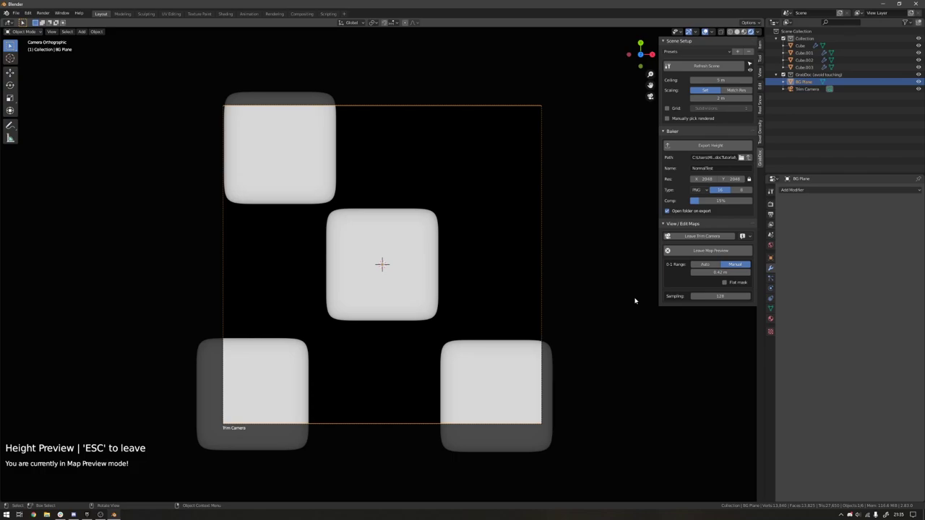
Step: Delete the three copied cubes at the frame corners
{"action": "left_click", "coordinate": [248, 372]}
{"action": "left_click", "coordinate": [316, 192], "text": "shift"}
{"action": "left_click", "coordinate": [486, 389], "text": "shift"}
{"action": "key", "text": "Delete"}
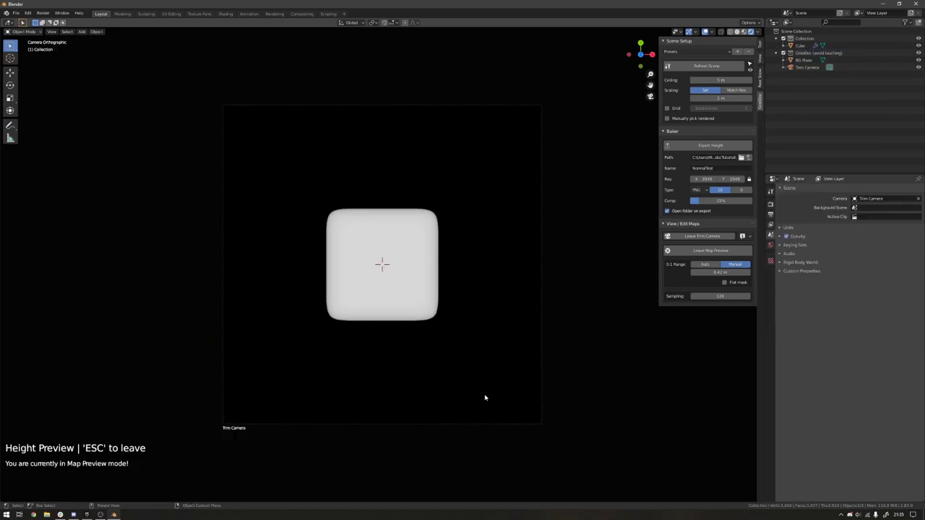
Step: Scale the centre cube up into one large rounded cube
{"action": "left_click", "coordinate": [462, 274]}
{"action": "left_click", "coordinate": [421, 268]}
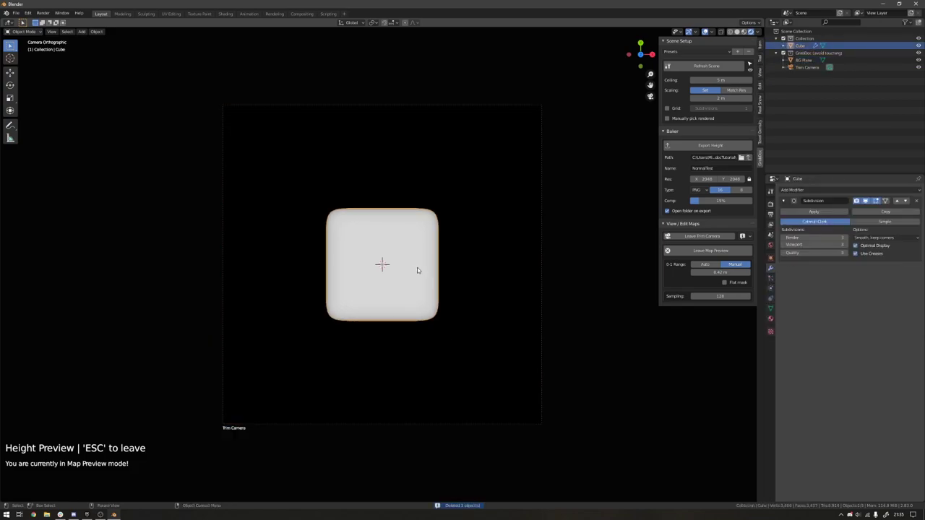
{"action": "key", "text": "s"}
{"action": "left_click", "coordinate": [445, 270]}
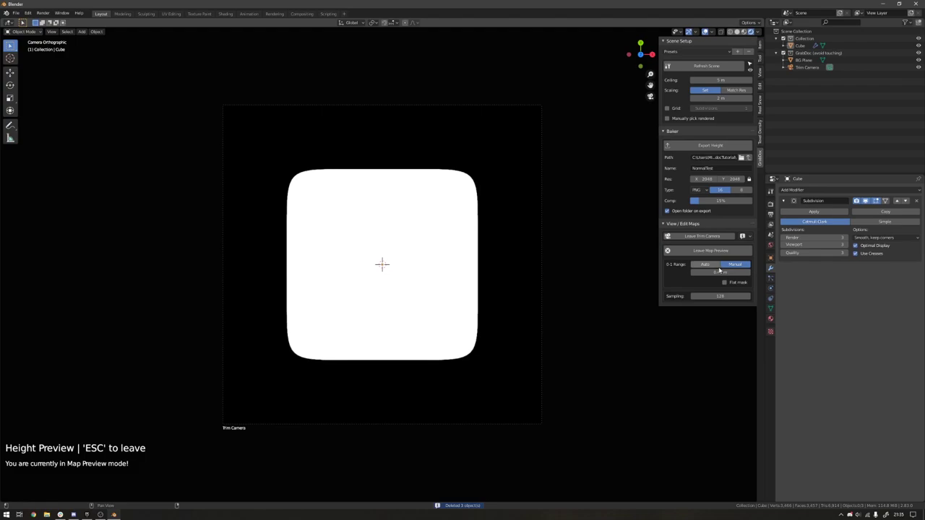
Step: Re-open the height preview with the Flat mask on and select the large rounded cube
{"action": "left_click", "coordinate": [704, 264]}
{"action": "key", "text": "Escape"}
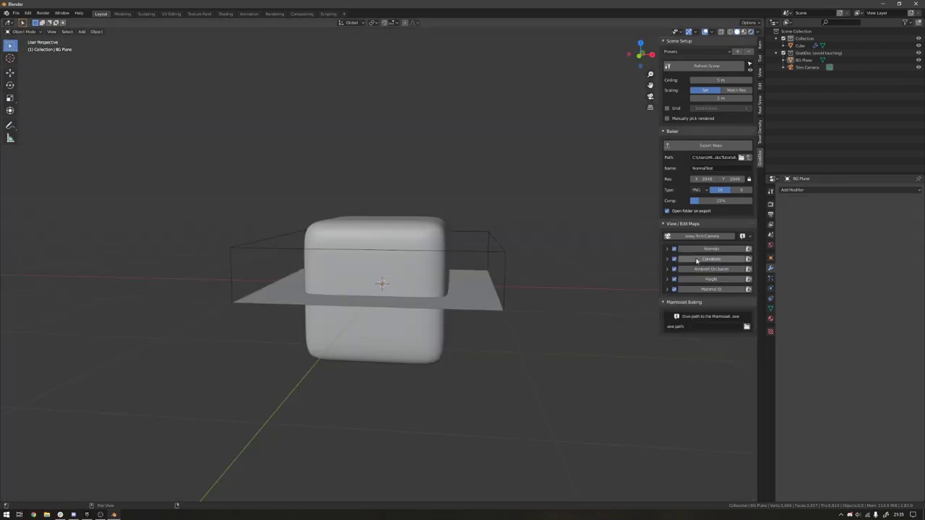
{"action": "left_click", "coordinate": [711, 279]}
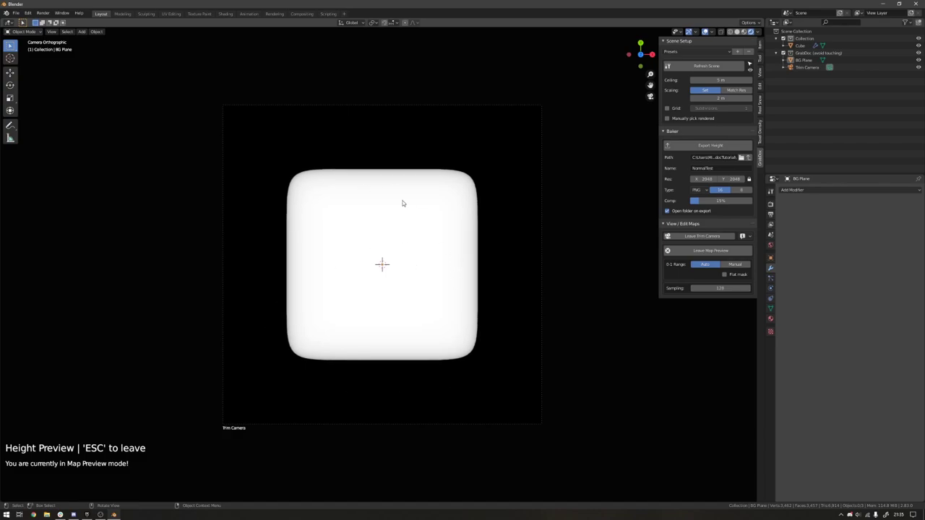
{"action": "left_click", "coordinate": [725, 274]}
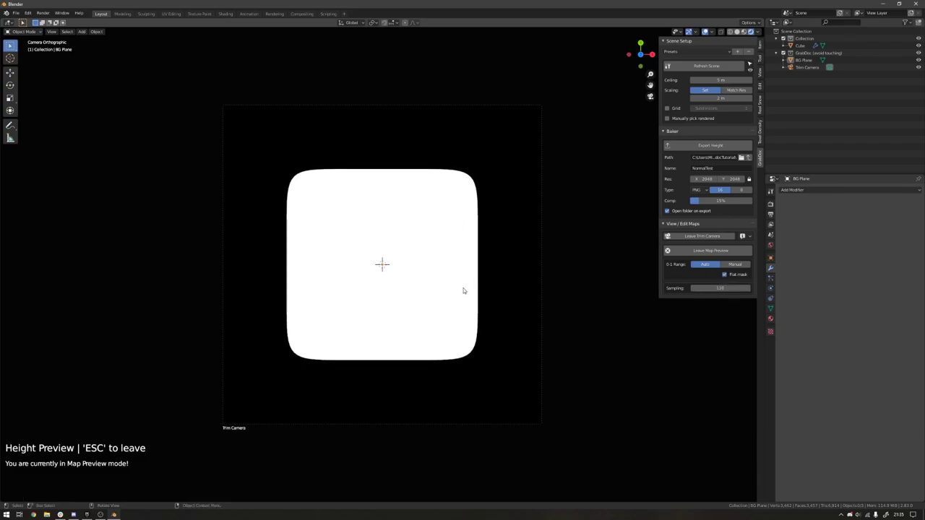
{"action": "left_click", "coordinate": [444, 283]}
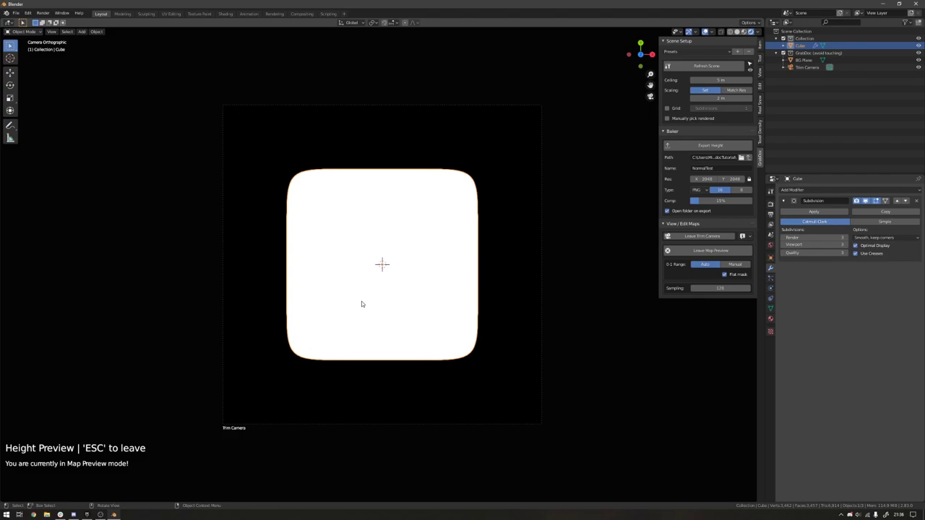
Step: Check the normal map preview, then switch to the Material ID preview
{"action": "left_click", "coordinate": [710, 251]}
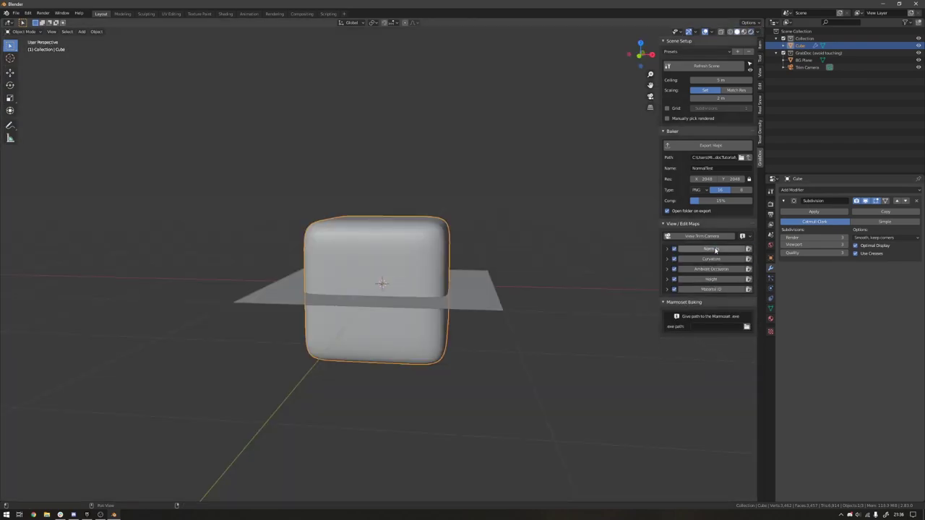
{"action": "left_click", "coordinate": [711, 249]}
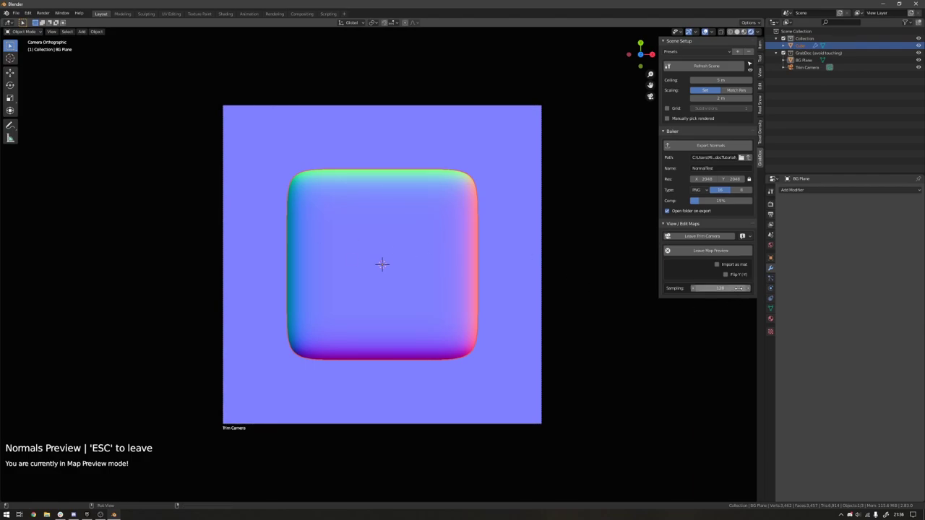
{"action": "left_click", "coordinate": [710, 251]}
{"action": "left_click", "coordinate": [720, 290]}
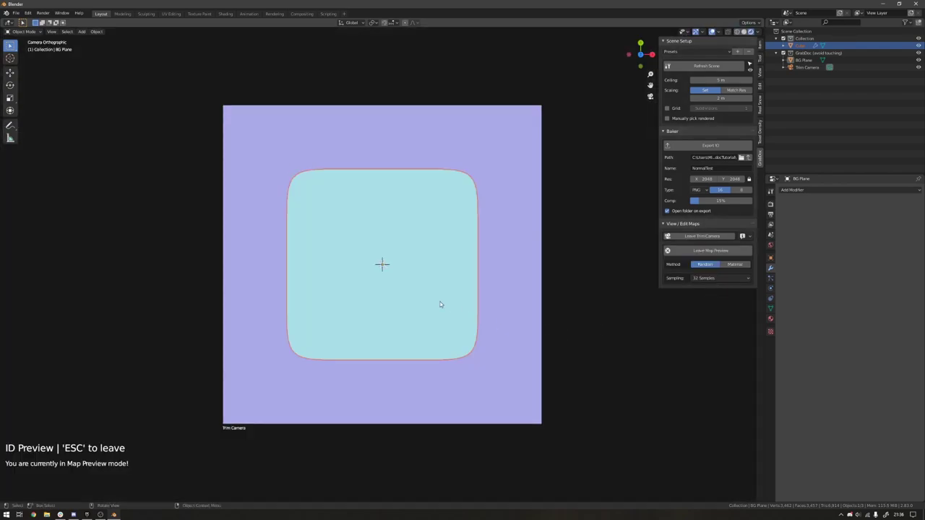
Step: Duplicate the large cube and scale the copy down to a small block at the upper left
{"action": "left_click", "coordinate": [435, 338]}
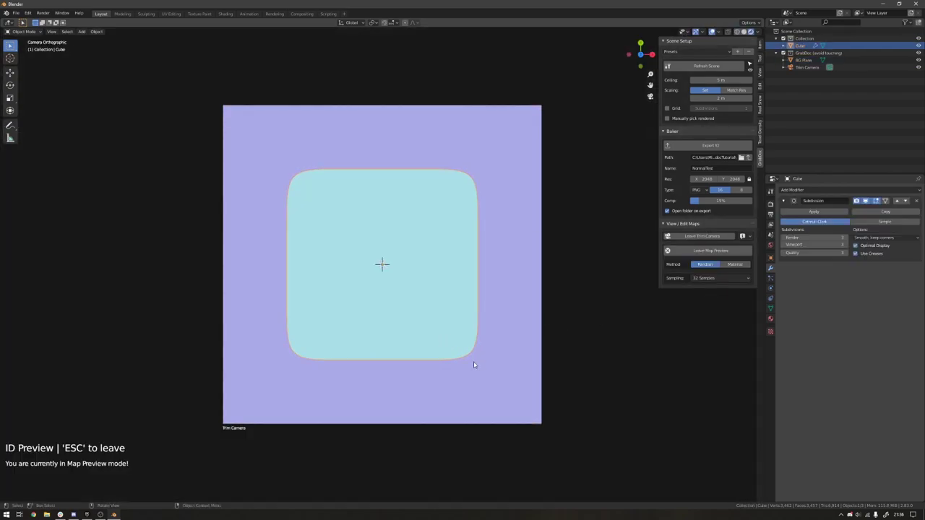
{"action": "key", "text": "shift+d"}
{"action": "left_click", "coordinate": [355, 252]}
{"action": "key", "text": "s"}
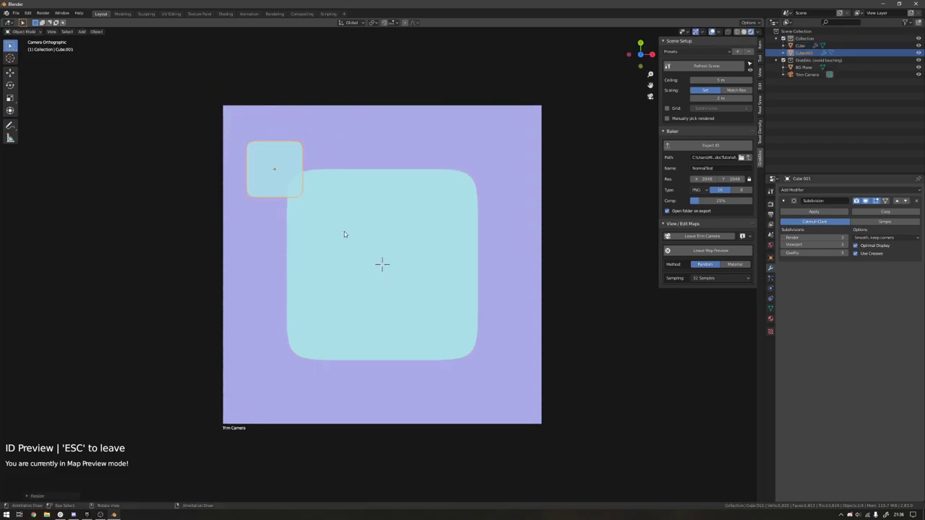
{"action": "left_click", "coordinate": [343, 234]}
Step: Copy the small block seven more times around the large cube and set ID Method to Material
{"action": "key", "text": "shift+d"}
{"action": "left_click", "coordinate": [450, 204]}
{"action": "key", "text": "shift+d"}
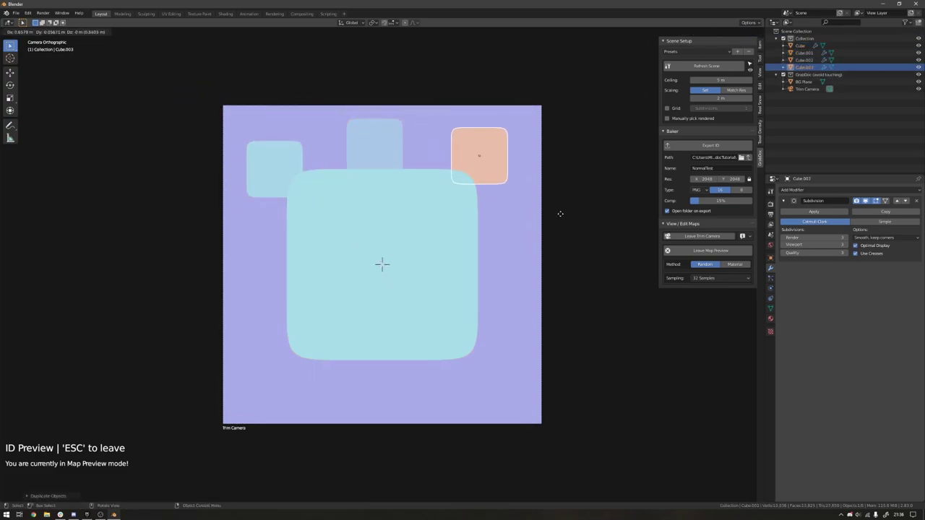
{"action": "left_click", "coordinate": [560, 213]}
{"action": "key", "text": "shift+d"}
{"action": "left_click", "coordinate": [583, 320]}
{"action": "key", "text": "shift+d"}
{"action": "left_click", "coordinate": [561, 430]}
{"action": "key", "text": "shift+d"}
{"action": "left_click", "coordinate": [440, 438]}
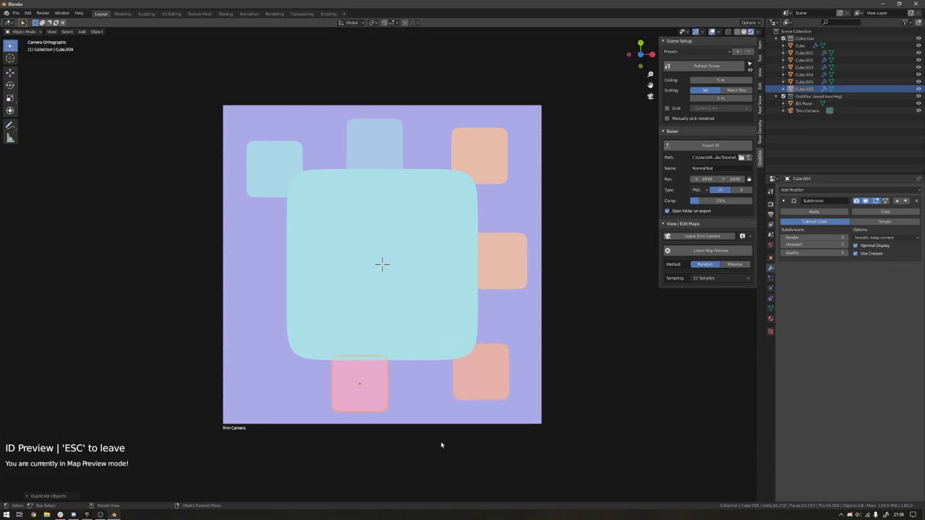
{"action": "key", "text": "shift+d"}
{"action": "left_click", "coordinate": [368, 438]}
{"action": "key", "text": "shift+d"}
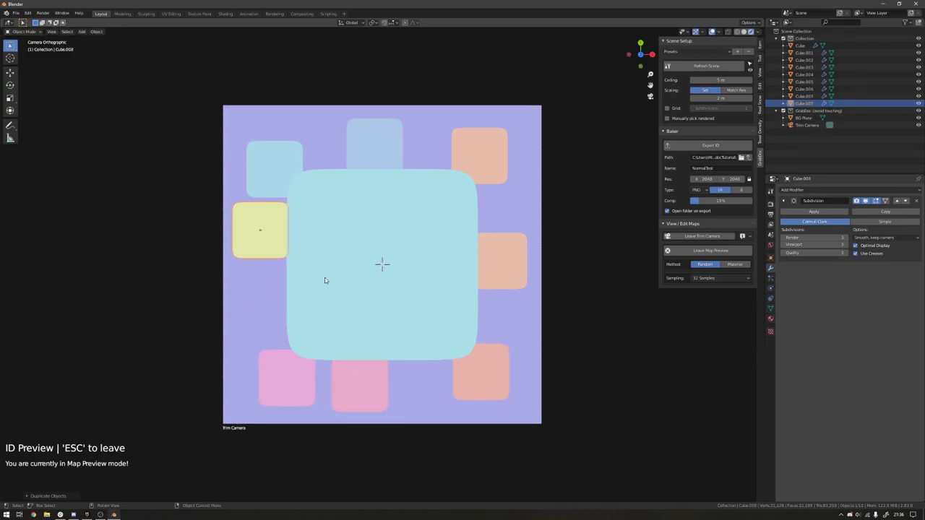
{"action": "left_click", "coordinate": [323, 321]}
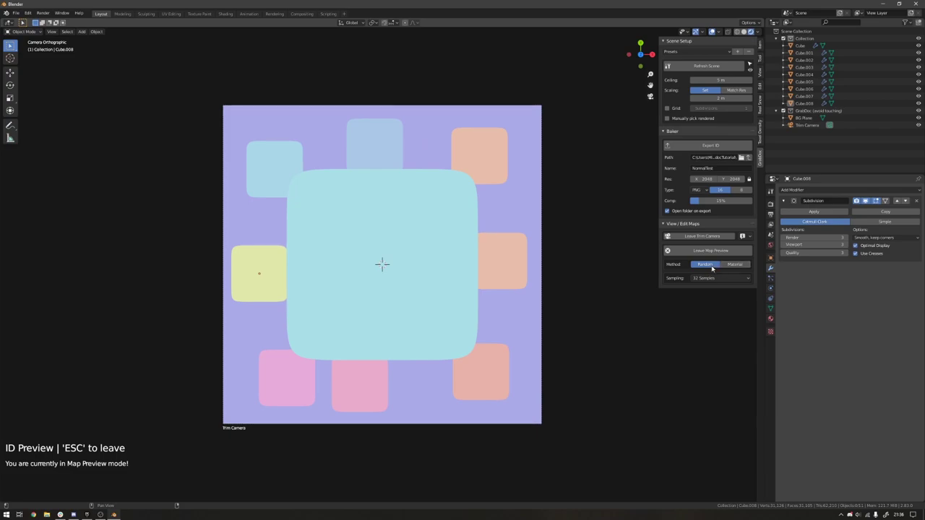
{"action": "left_click", "coordinate": [734, 264]}
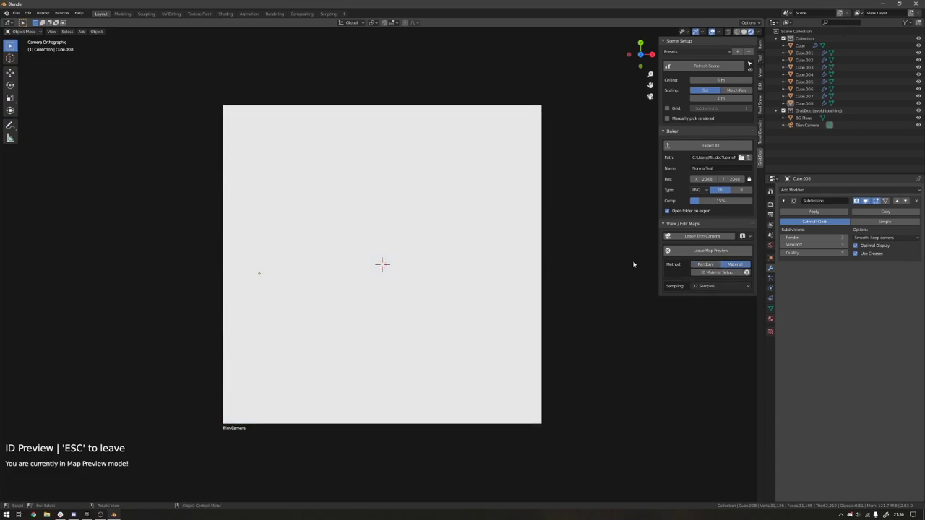
Step: Run ID Material Setup and re-roll it until all nine blocks show distinct colours
{"action": "left_click", "coordinate": [721, 273]}
{"action": "left_click", "coordinate": [718, 274]}
{"action": "left_click", "coordinate": [716, 274]}
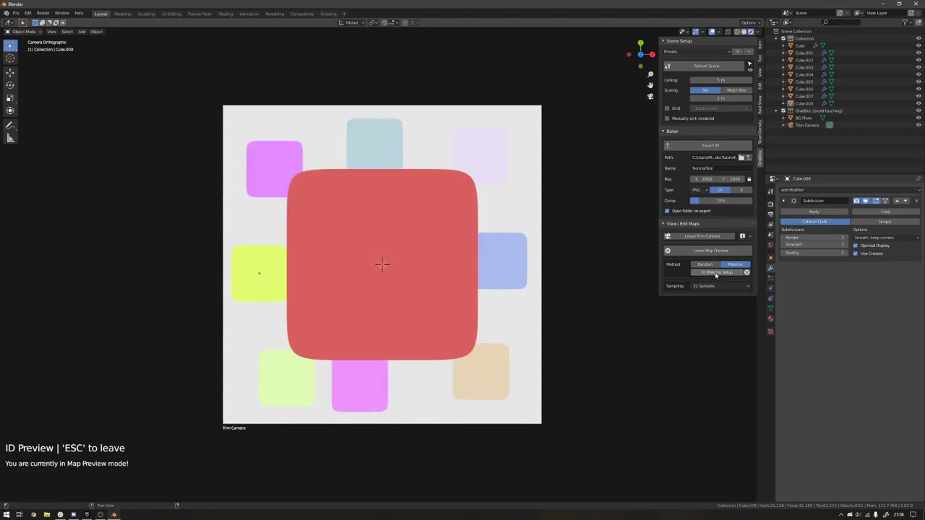
{"action": "left_click", "coordinate": [717, 274]}
{"action": "left_click", "coordinate": [717, 273]}
{"action": "left_click", "coordinate": [717, 274]}
{"action": "left_click", "coordinate": [717, 274]}
{"action": "left_click", "coordinate": [716, 274]}
{"action": "left_click", "coordinate": [716, 274]}
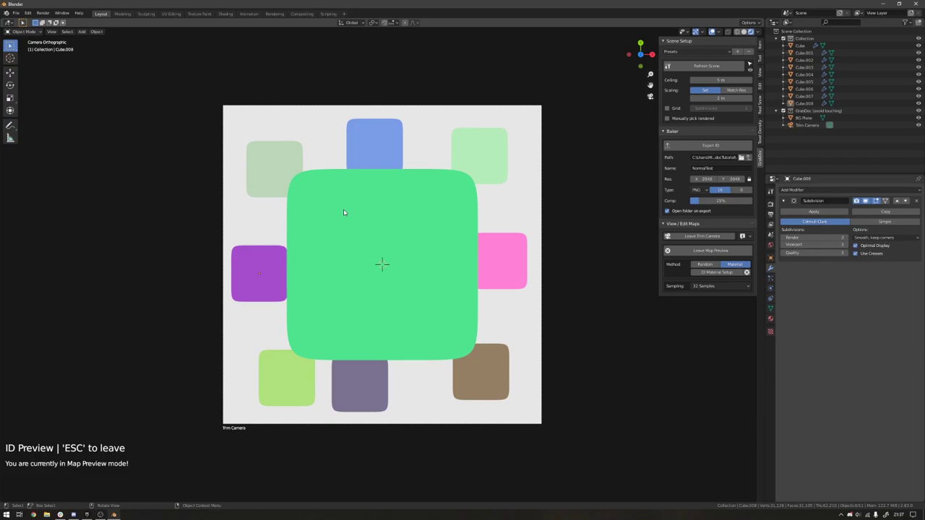
Step: Leave the ID map preview and preview the height map with its flat mask on
{"action": "left_click", "coordinate": [704, 250]}
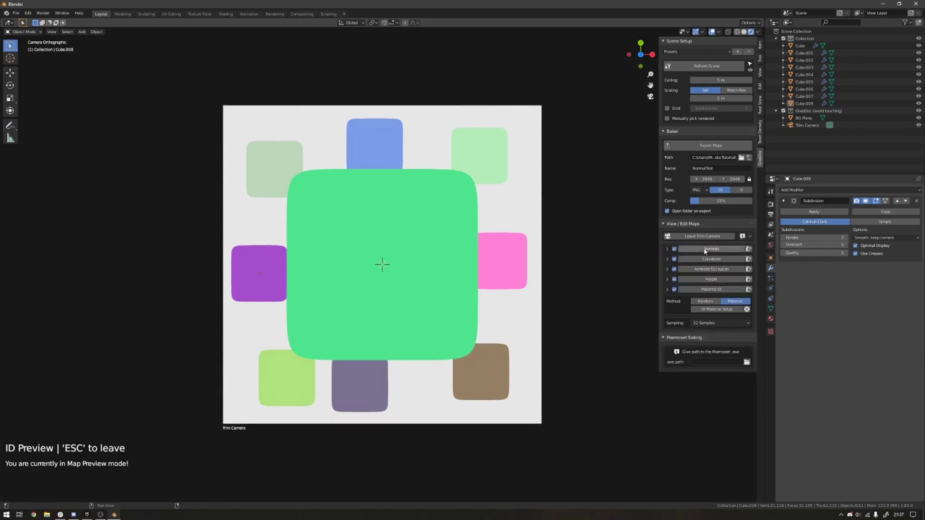
{"action": "left_click", "coordinate": [707, 288]}
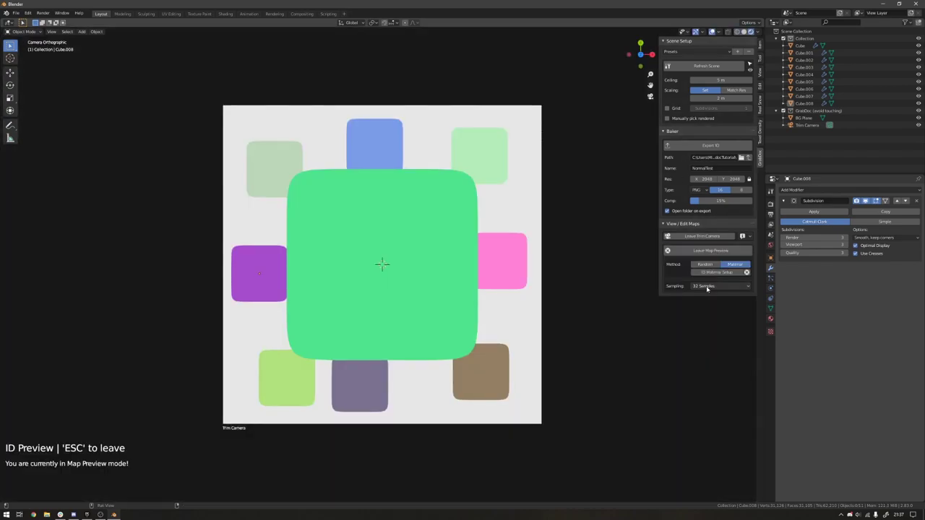
{"action": "left_click", "coordinate": [705, 250]}
{"action": "left_click", "coordinate": [706, 279]}
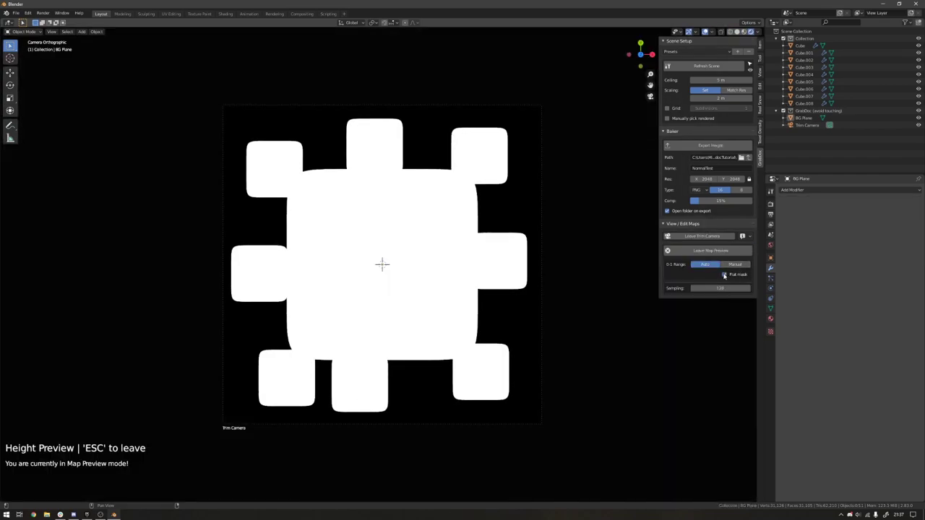
{"action": "left_click", "coordinate": [725, 275]}
{"action": "left_click", "coordinate": [725, 276]}
{"action": "left_click", "coordinate": [724, 275]}
{"action": "left_click", "coordinate": [725, 275]}
{"action": "left_click", "coordinate": [725, 275]}
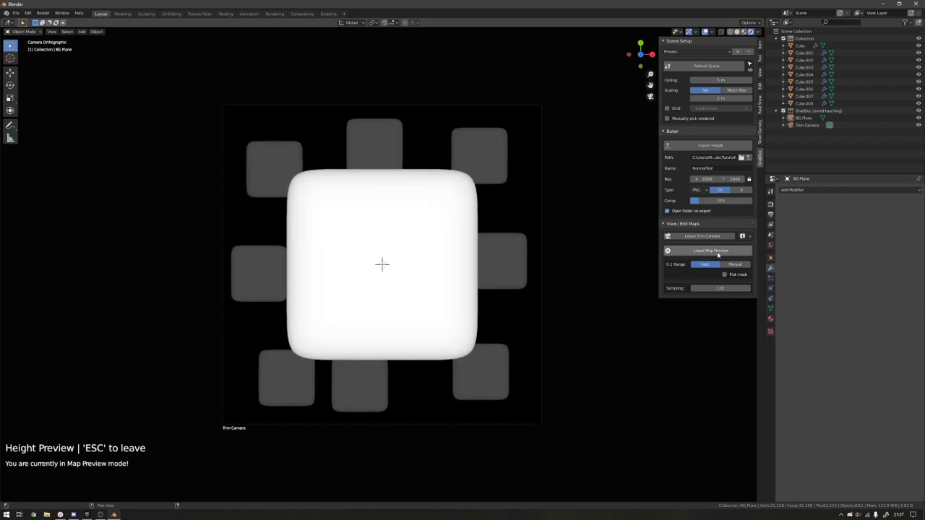
Step: Preview the ambient occlusion, curvature and normal maps in turn, leaving each preview
{"action": "left_click", "coordinate": [719, 252]}
{"action": "left_click", "coordinate": [719, 252]}
{"action": "left_click", "coordinate": [719, 258]}
{"action": "left_click", "coordinate": [716, 251]}
{"action": "left_click", "coordinate": [717, 251]}
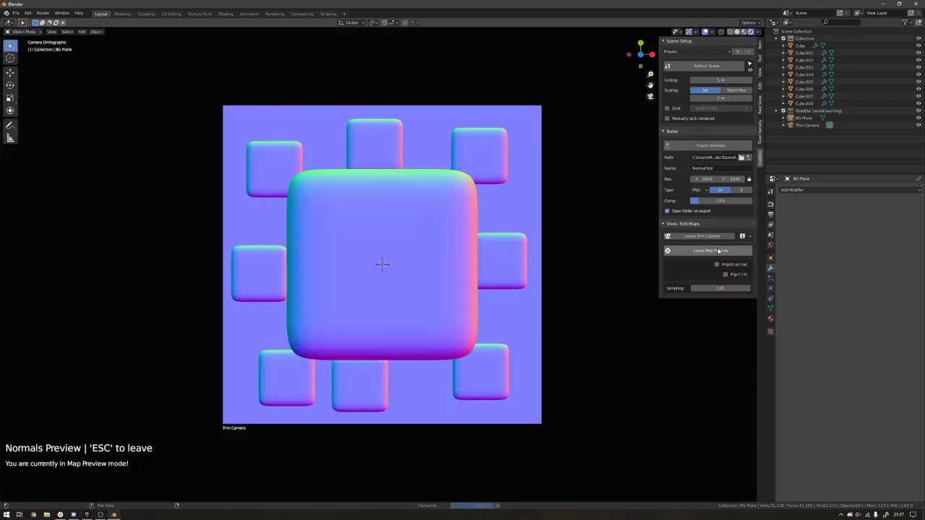
{"action": "left_click", "coordinate": [717, 250]}
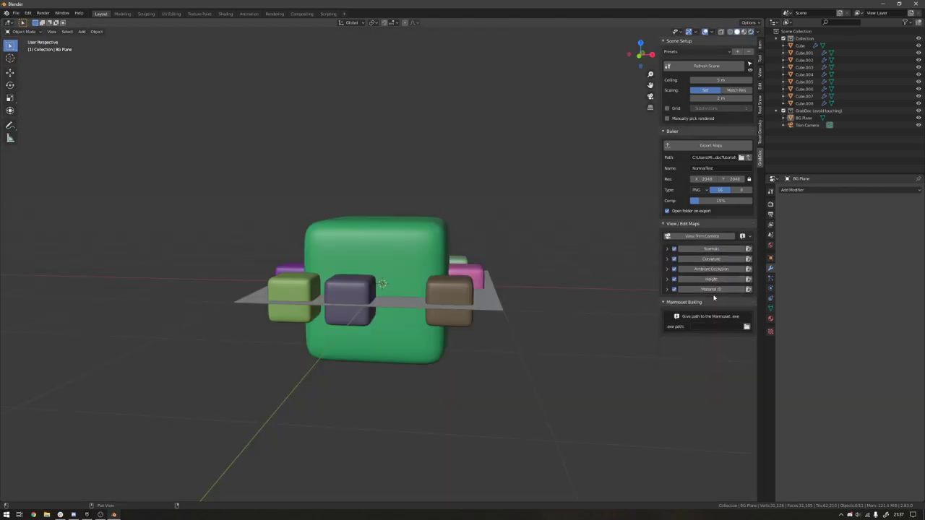
Step: Set the Marmoset executable path to C:\Program Files\Marmoset\Toolbag 3\toolbag.exe
{"action": "key", "text": "KP_7"}
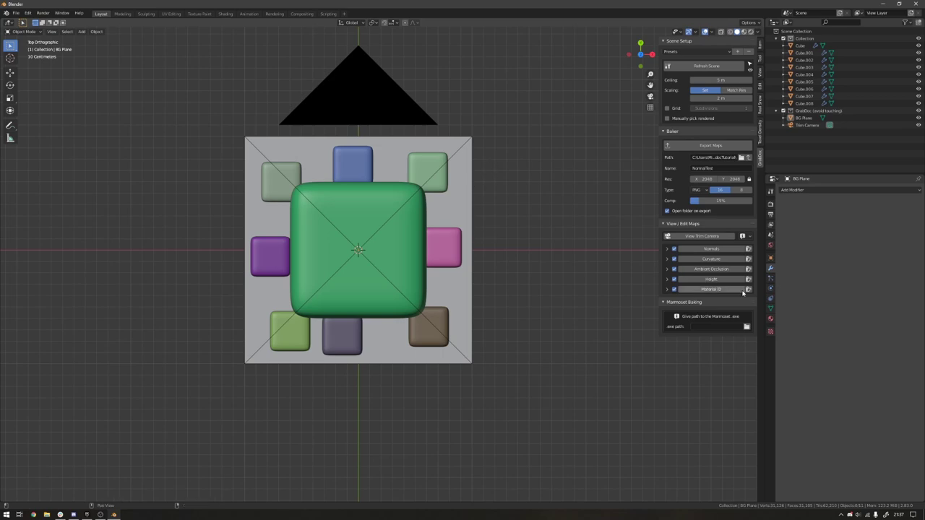
{"action": "left_click", "coordinate": [746, 326]}
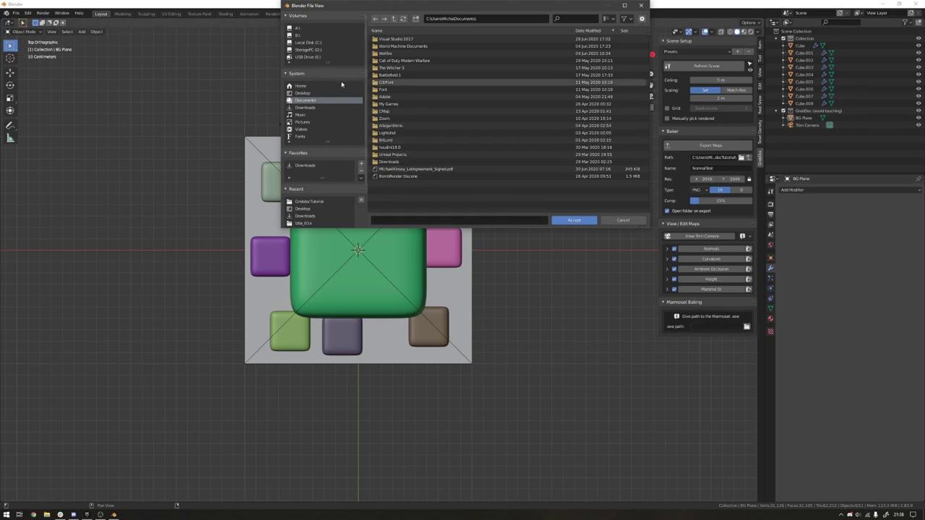
{"action": "left_click", "coordinate": [308, 43]}
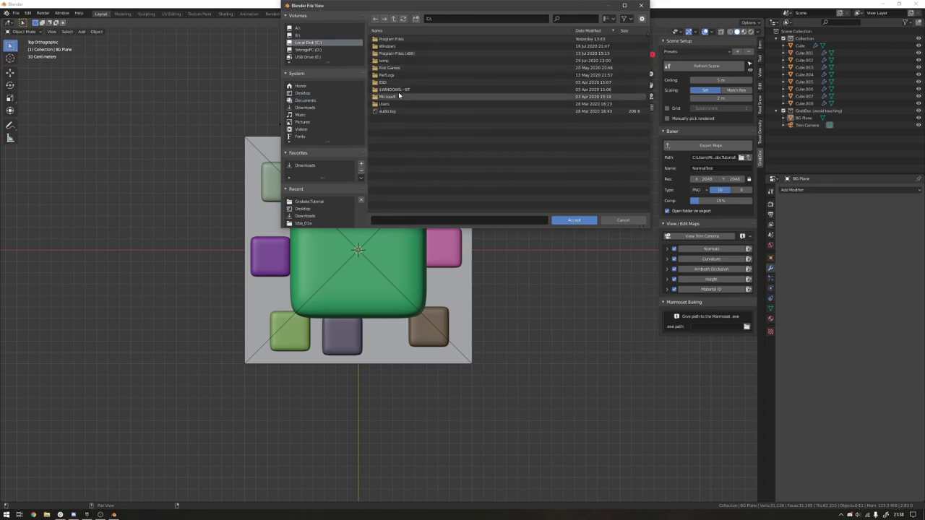
{"action": "left_click", "coordinate": [398, 41]}
{"action": "double_click", "coordinate": [398, 41]}
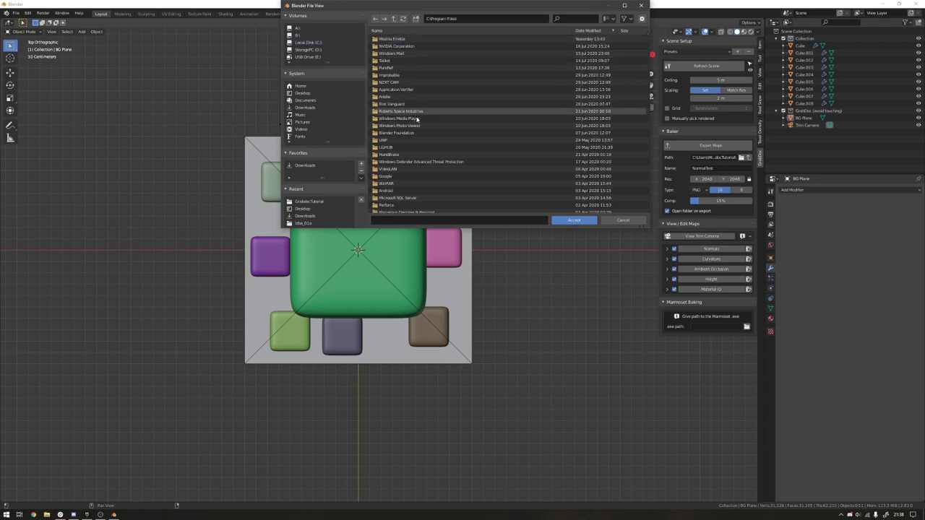
{"action": "scroll", "coordinate": [441, 138], "scroll_direction": "down", "scroll_amount": 3}
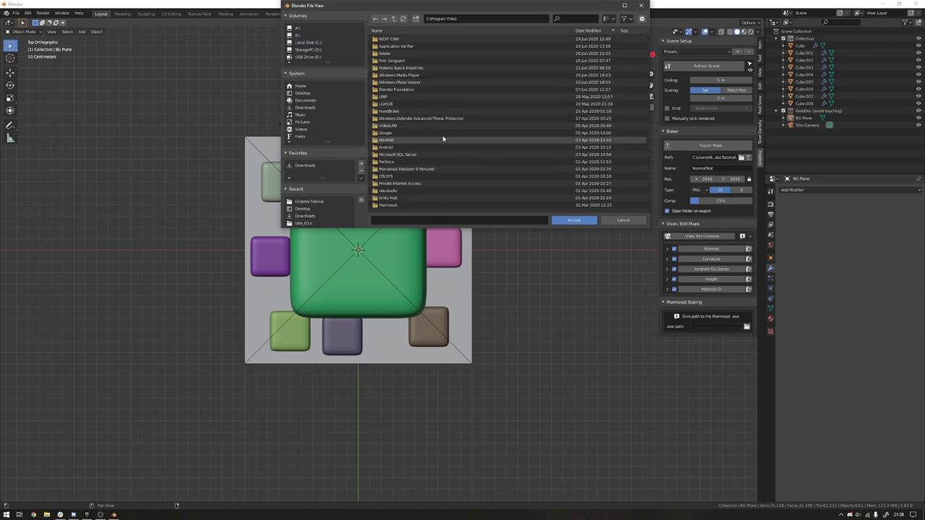
{"action": "double_click", "coordinate": [423, 204]}
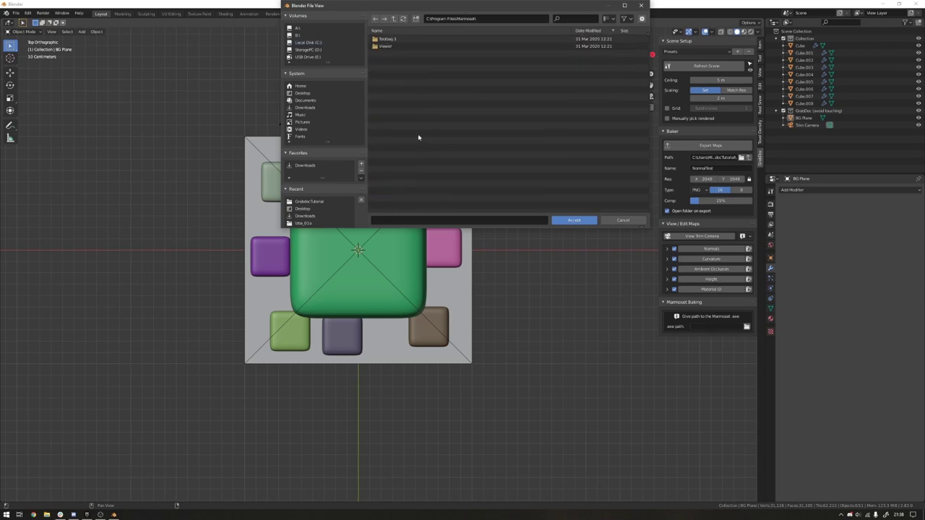
{"action": "double_click", "coordinate": [402, 38]}
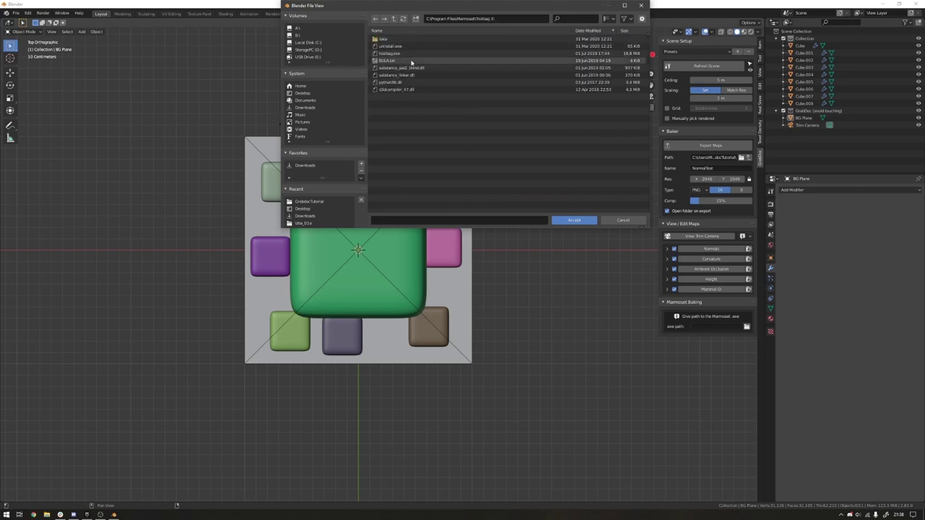
{"action": "left_click", "coordinate": [409, 54]}
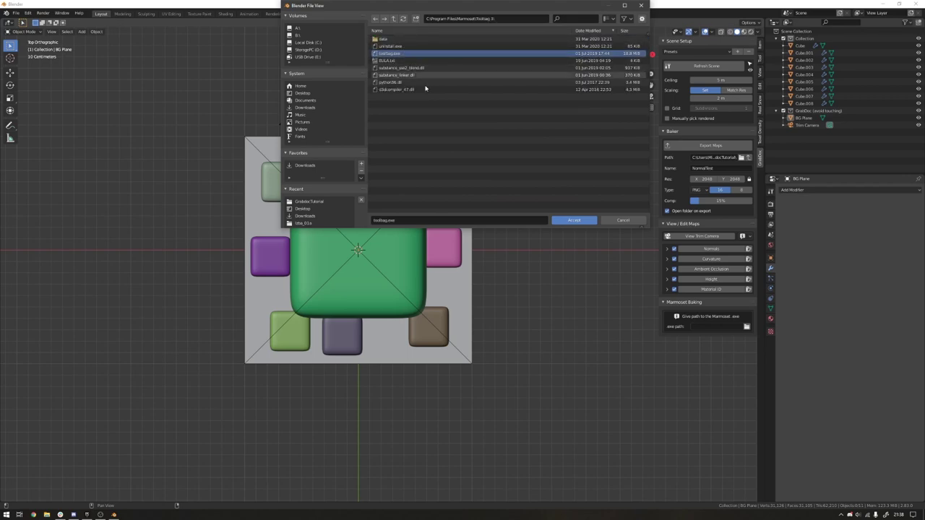
{"action": "left_click", "coordinate": [569, 222]}
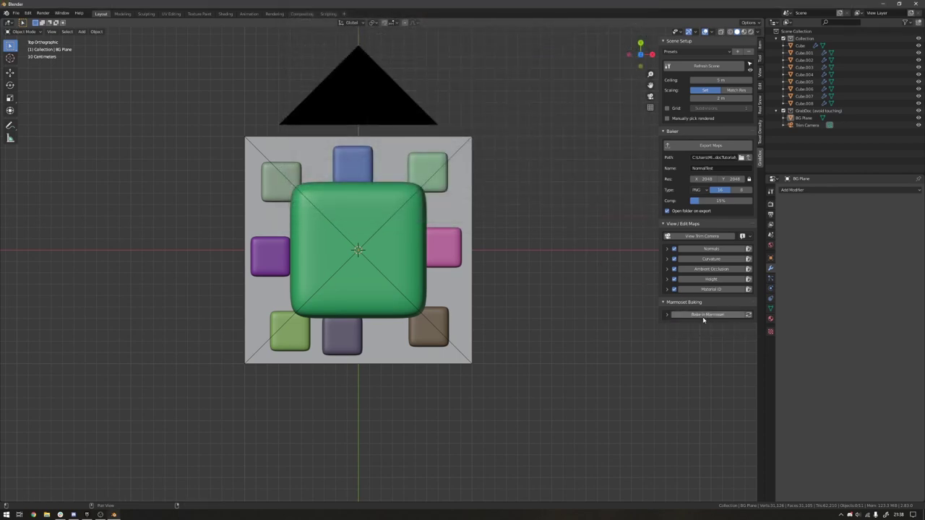
Step: Expand the Bake in Marmoset settings showing Auto bake, 16x sampling and 512 AO rays
{"action": "left_click", "coordinate": [667, 315]}
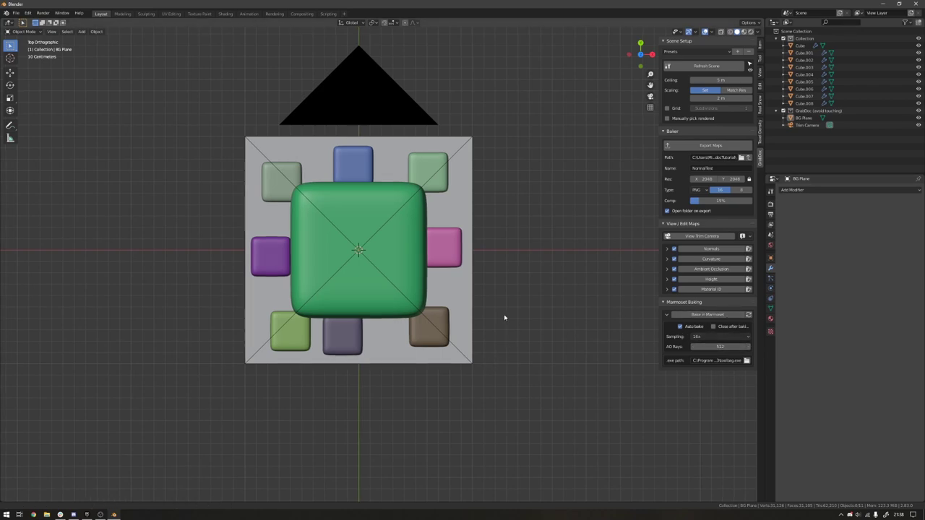
Step: Nudge the view, then start a Ctrl+S save of the blend file and cancel it
{"action": "middle_click_drag", "start_coordinate": [503, 313], "coordinate": [515, 326], "text": "shift"}
{"action": "key", "text": "ctrl+s"}
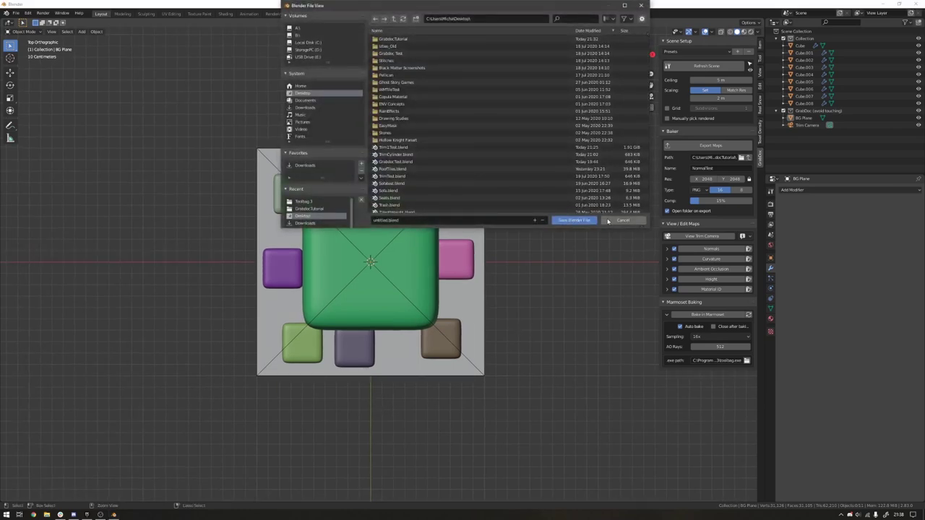
{"action": "left_click", "coordinate": [623, 220]}
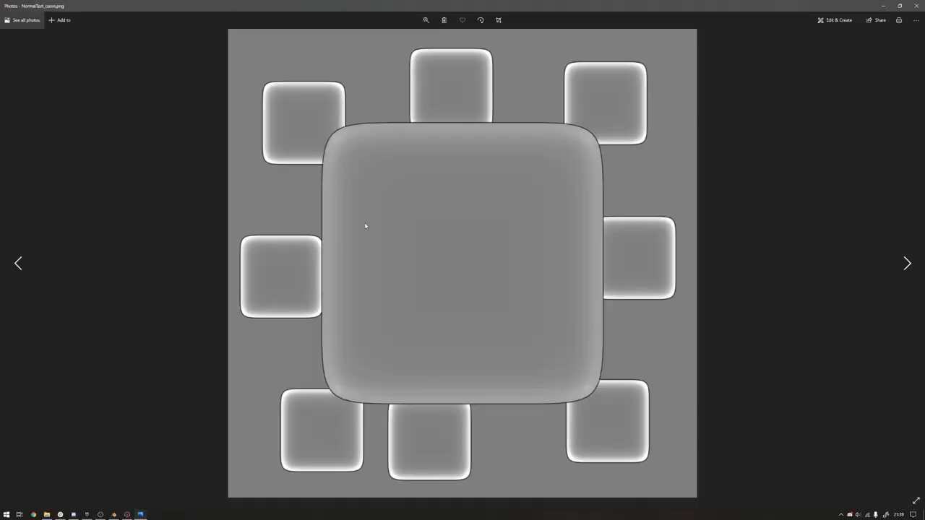
{"action": "key", "text": "Right"}
{"action": "key", "text": "Right"}
Step: Flip between the baked curvature and material ID maps in Photos, then close the viewer
{"action": "key", "text": "Left"}
{"action": "key", "text": "Left"}
{"action": "left_click", "coordinate": [916, 5]}
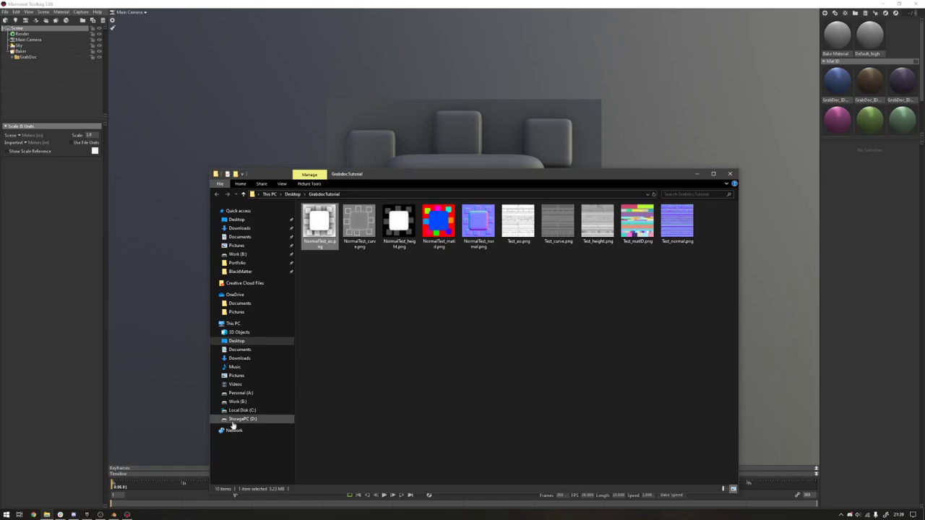
Step: Return to Blender, select the large green cube and zoom in and out on it
{"action": "left_click", "coordinate": [113, 514]}
{"action": "left_click", "coordinate": [394, 203]}
{"action": "right_click", "coordinate": [394, 203]}
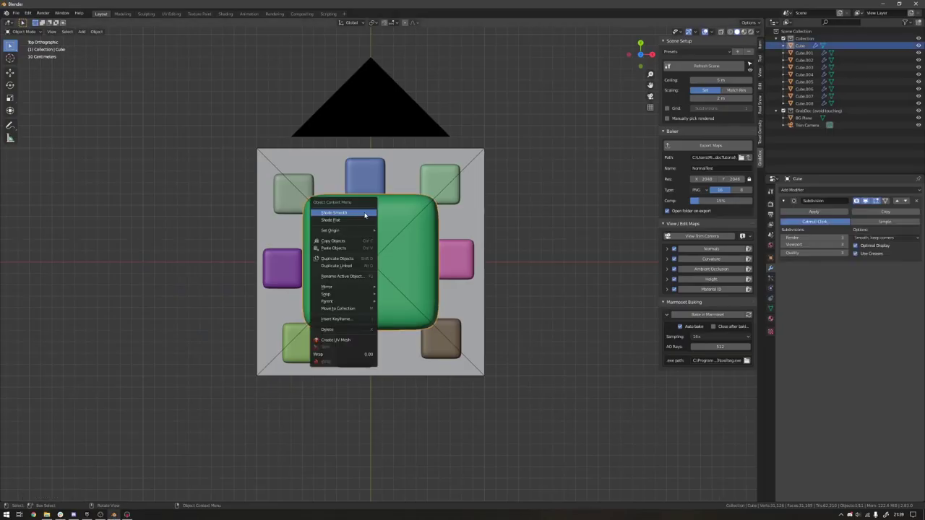
{"action": "key", "text": "Escape"}
{"action": "scroll", "coordinate": [380, 223], "scroll_direction": "up", "scroll_amount": 5}
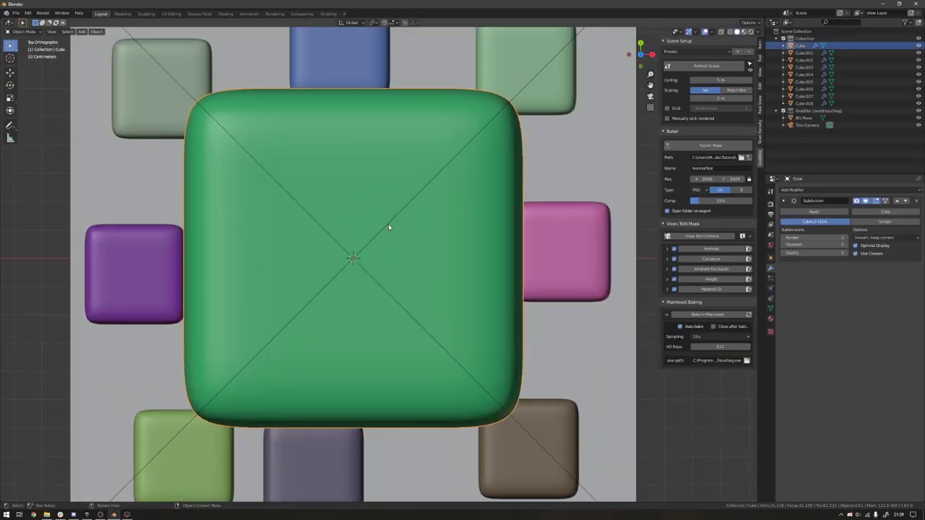
{"action": "scroll", "coordinate": [389, 227], "scroll_direction": "down", "scroll_amount": 3}
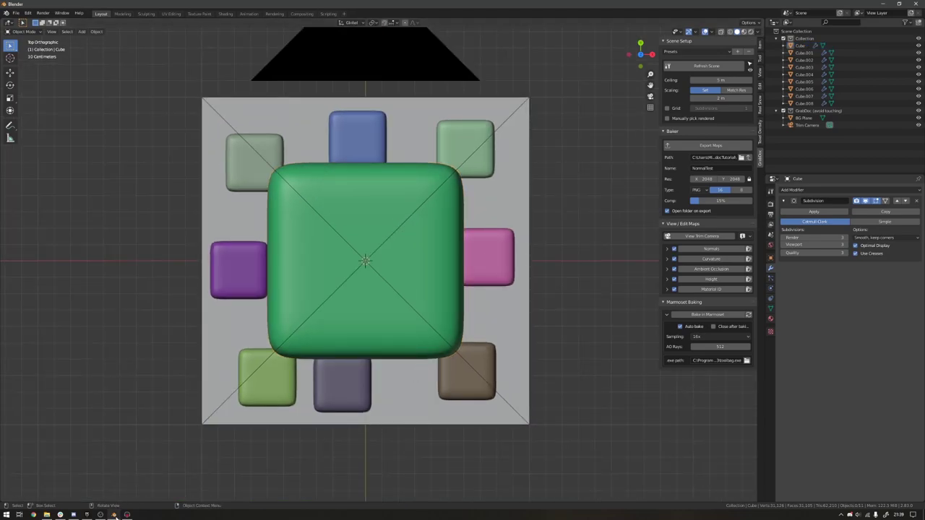
Step: Switch to Marmoset Toolbag and orbit the baked cube mesh to face it squarely
{"action": "left_click", "coordinate": [127, 514]}
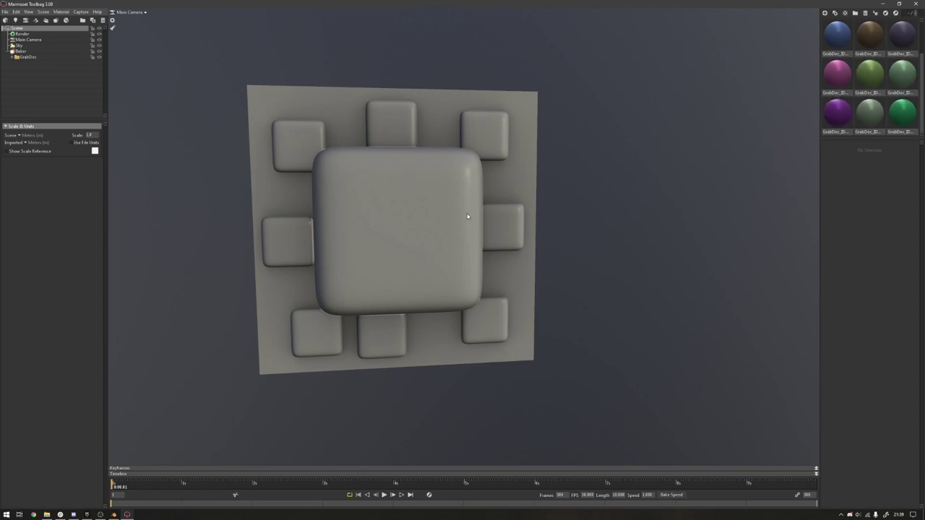
{"action": "middle_click_drag", "start_coordinate": [442, 223], "coordinate": [464, 228]}
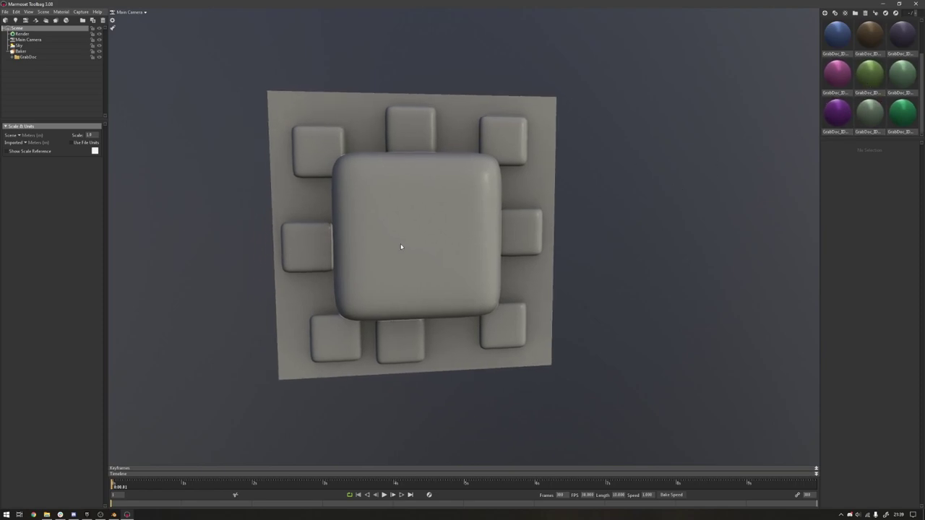
{"action": "mouse_move", "coordinate": [401, 247]}
{"action": "left_mouse_down"}
{"action": "mouse_move", "coordinate": [367, 241]}
{"action": "mouse_move", "coordinate": [413, 241]}
{"action": "mouse_move", "coordinate": [384, 242]}
{"action": "left_mouse_up"}
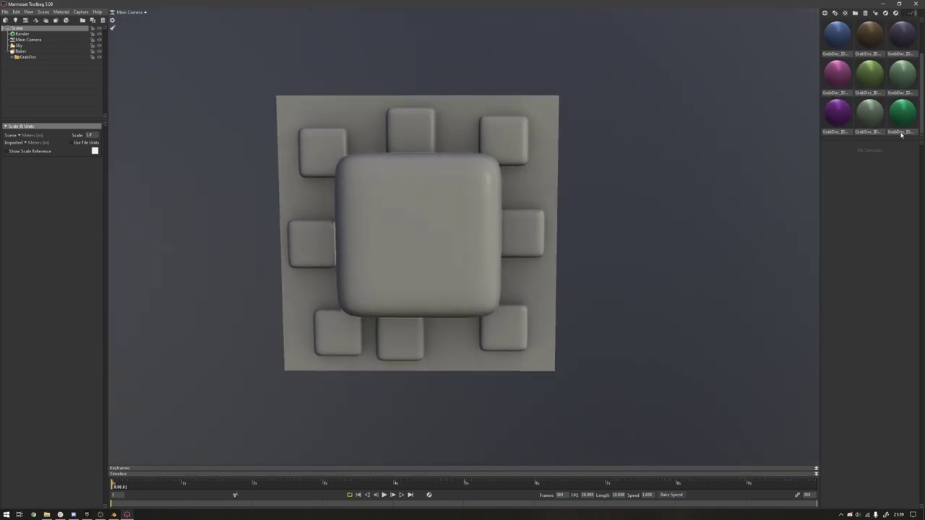
Step: Select the Baker, preview the material ID colours and view the mesh from the side
{"action": "left_click", "coordinate": [28, 50]}
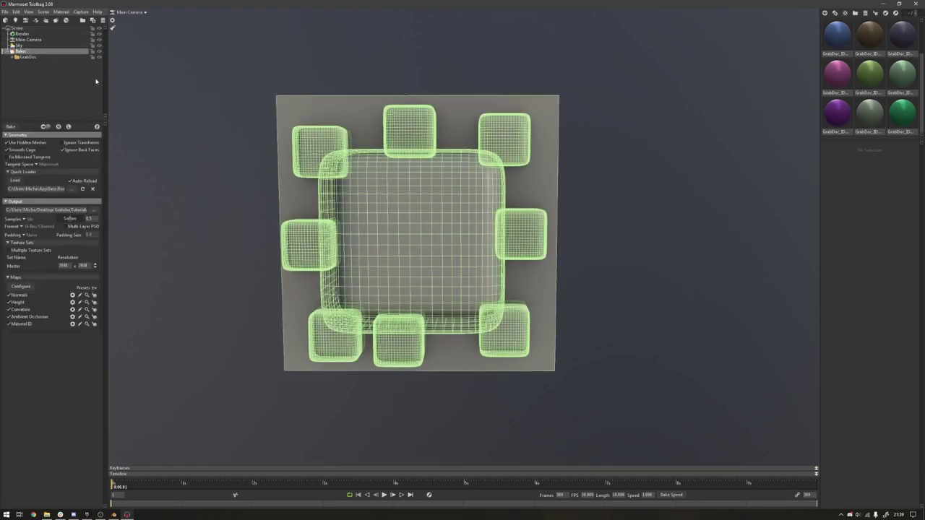
{"action": "left_click", "coordinate": [68, 127]}
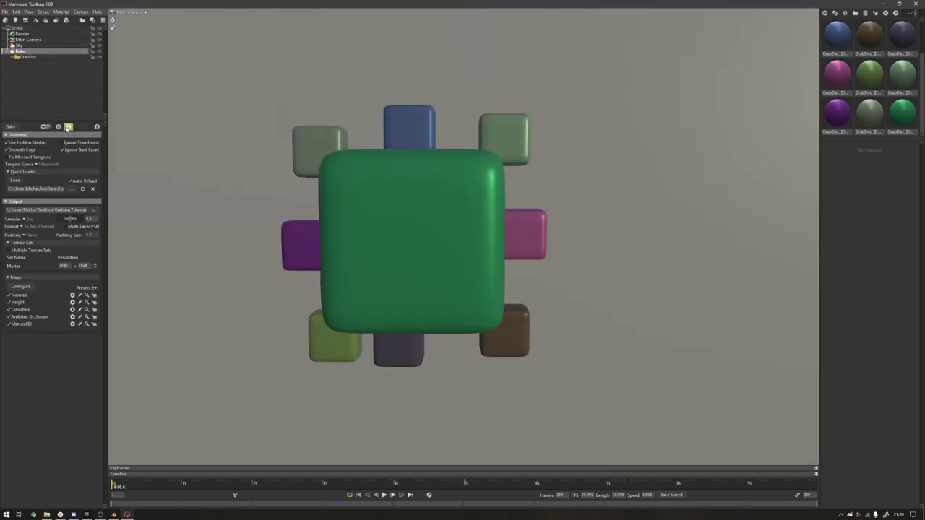
{"action": "mouse_move", "coordinate": [443, 238]}
{"action": "left_mouse_down"}
{"action": "mouse_move", "coordinate": [404, 241]}
{"action": "mouse_move", "coordinate": [458, 246]}
{"action": "mouse_move", "coordinate": [430, 246]}
{"action": "left_mouse_up"}
{"action": "scroll", "coordinate": [643, 170], "scroll_direction": "down", "scroll_amount": 6}
{"action": "left_click_drag", "start_coordinate": [617, 140], "coordinate": [609, 145]}
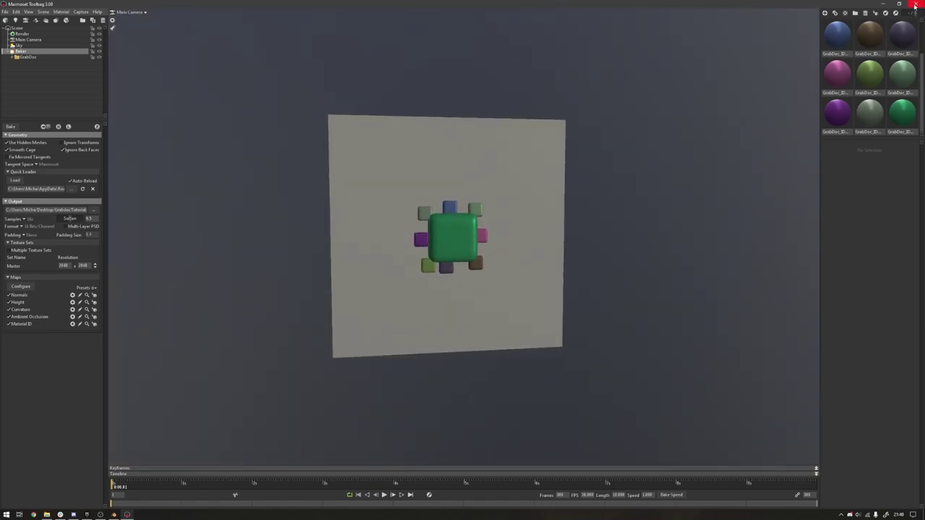
Step: Close Marmoset Toolbag without saving the scene changes
{"action": "left_click", "coordinate": [915, 5]}
{"action": "left_click", "coordinate": [488, 286]}
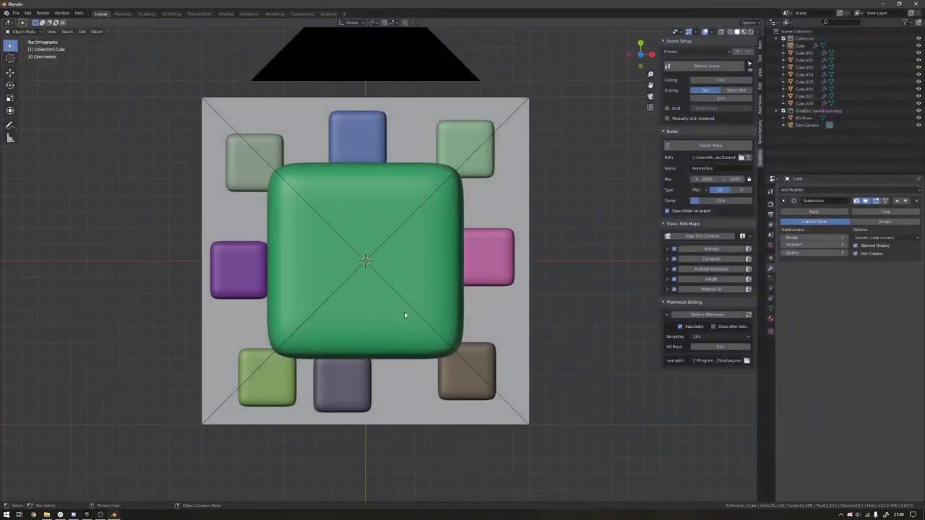
{"action": "scroll", "coordinate": [366, 294], "scroll_direction": "down", "scroll_amount": 3}
{"action": "scroll", "coordinate": [407, 272], "scroll_direction": "up", "scroll_amount": 1}
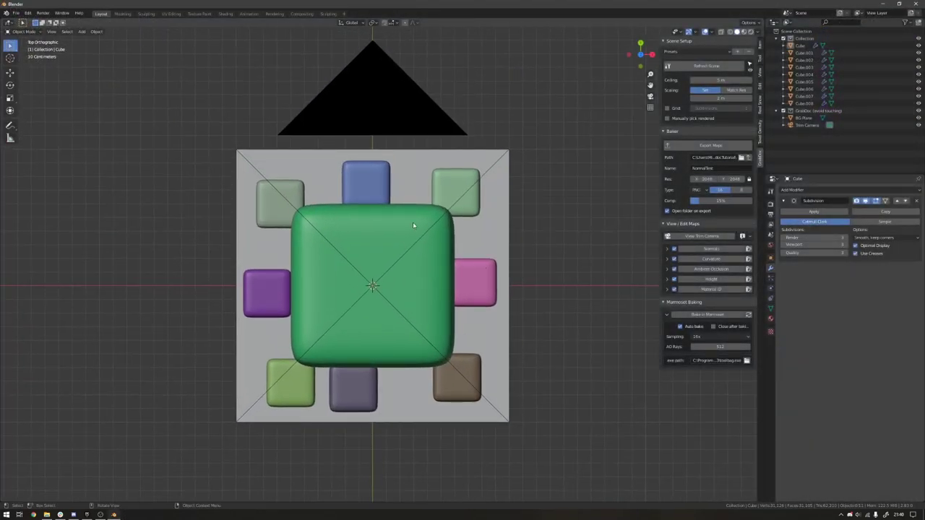
Step: Preview the ambient occlusion map, export it as NormalTest_ao.png, then leave the preview
{"action": "left_click", "coordinate": [690, 269]}
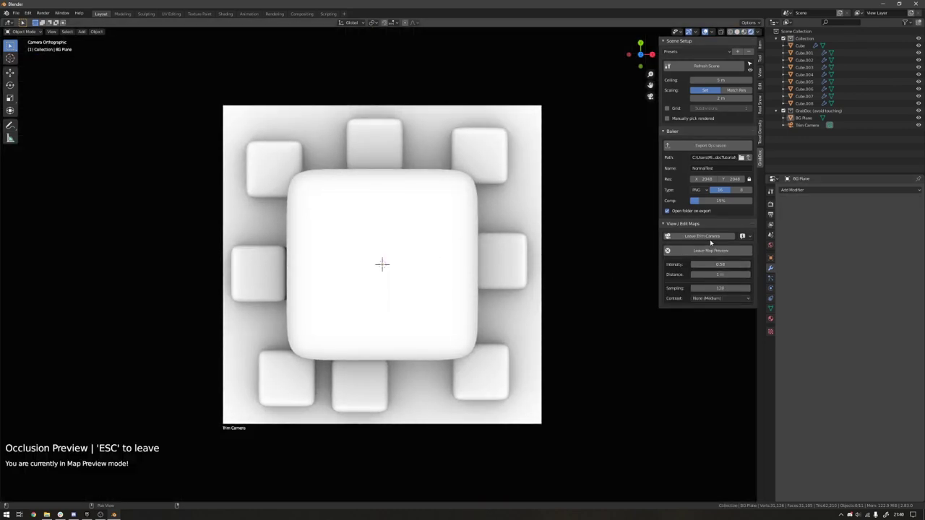
{"action": "left_click", "coordinate": [706, 236]}
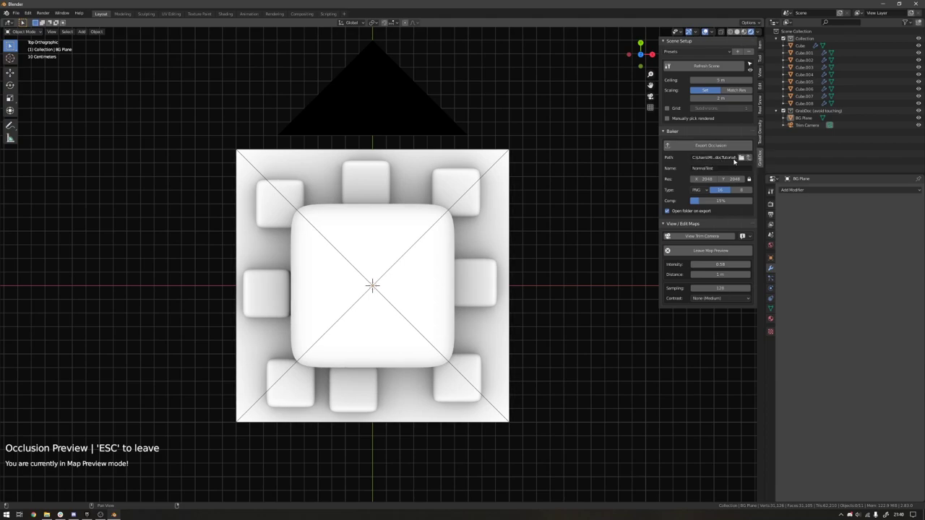
{"action": "left_click", "coordinate": [711, 147]}
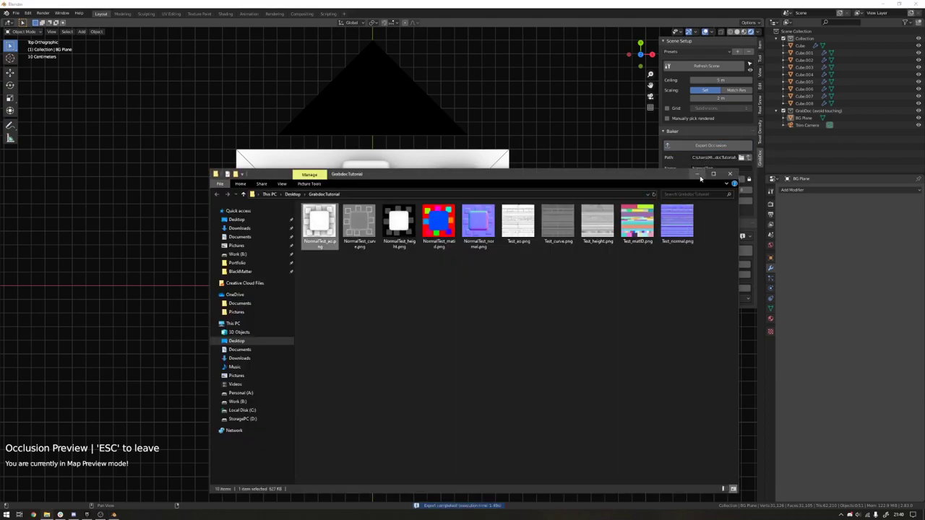
{"action": "left_click", "coordinate": [704, 174]}
{"action": "left_click", "coordinate": [711, 250]}
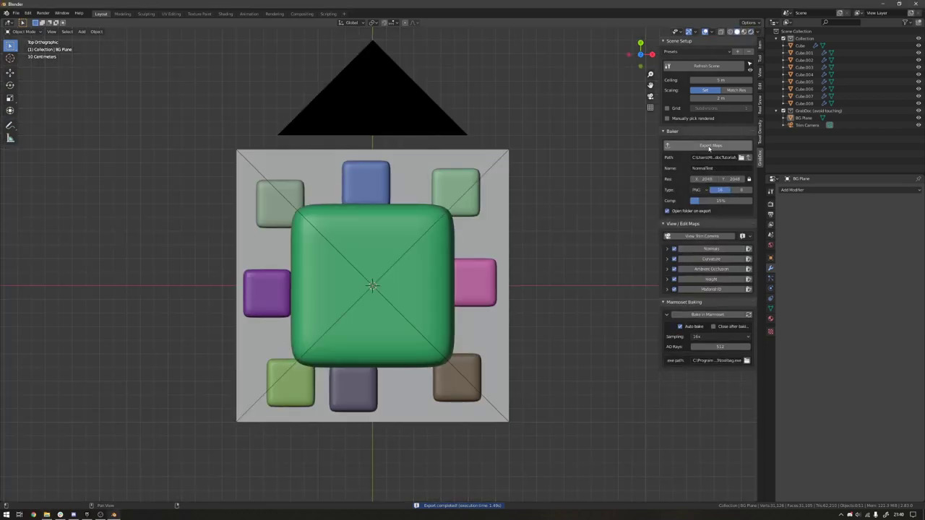
Step: Export all enabled maps again and step through the exported AO and curvature maps in Photos
{"action": "left_click", "coordinate": [700, 149]}
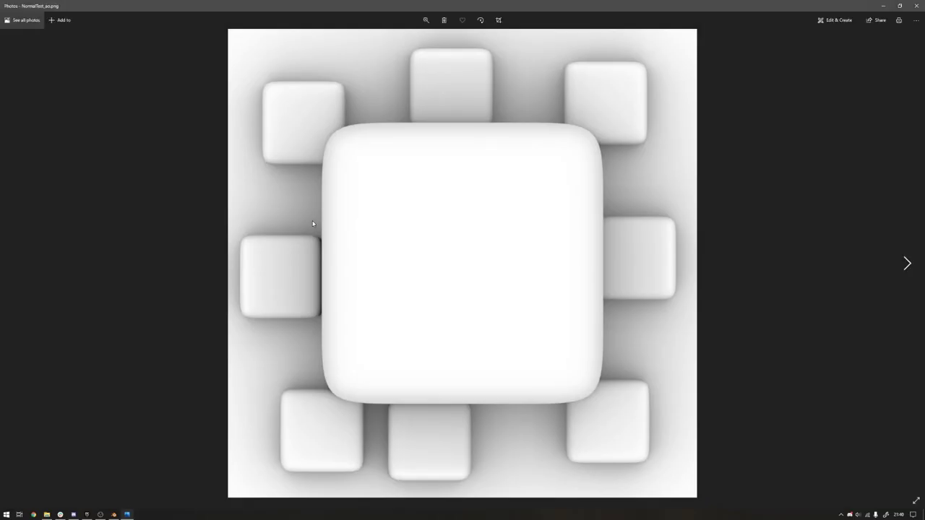
{"action": "key", "text": "Right"}
{"action": "key", "text": "Right"}
{"action": "key", "text": "Right"}
{"action": "key", "text": "Right"}
{"action": "key", "text": "Right"}
{"action": "key", "text": "Right"}
{"action": "key", "text": "Right"}
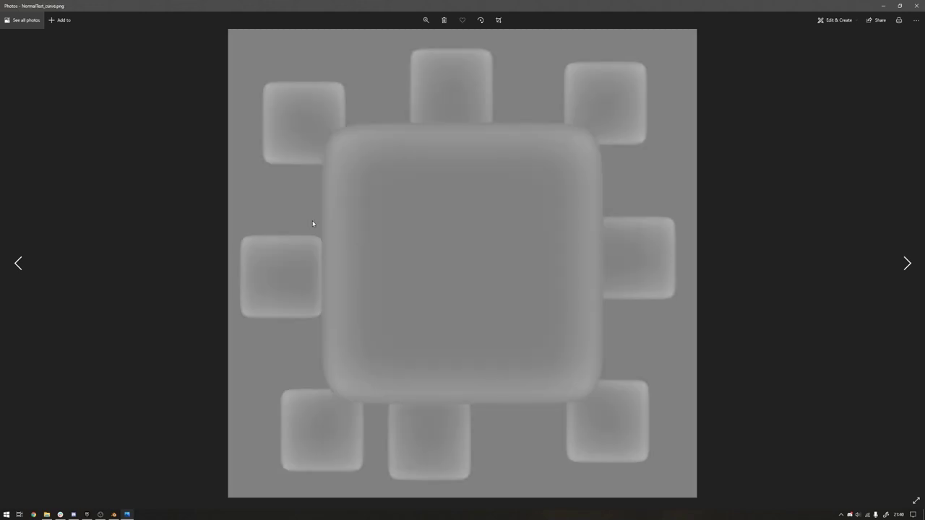
{"action": "key", "text": "Left"}
{"action": "key", "text": "Right"}
{"action": "key", "text": "Right"}
{"action": "key", "text": "Left"}
{"action": "key", "text": "Right"}
{"action": "key", "text": "Right"}
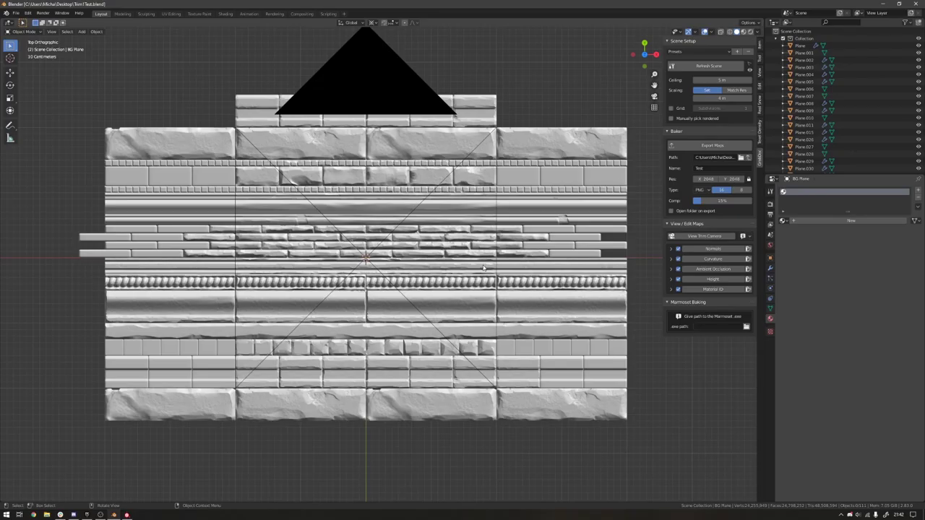
Step: Align the stone trim sheet to a top orthographic view and select Plane.003
{"action": "middle_click_drag", "start_coordinate": [332, 335], "coordinate": [400, 329], "text": "shift"}
{"action": "key", "text": "KP_7"}
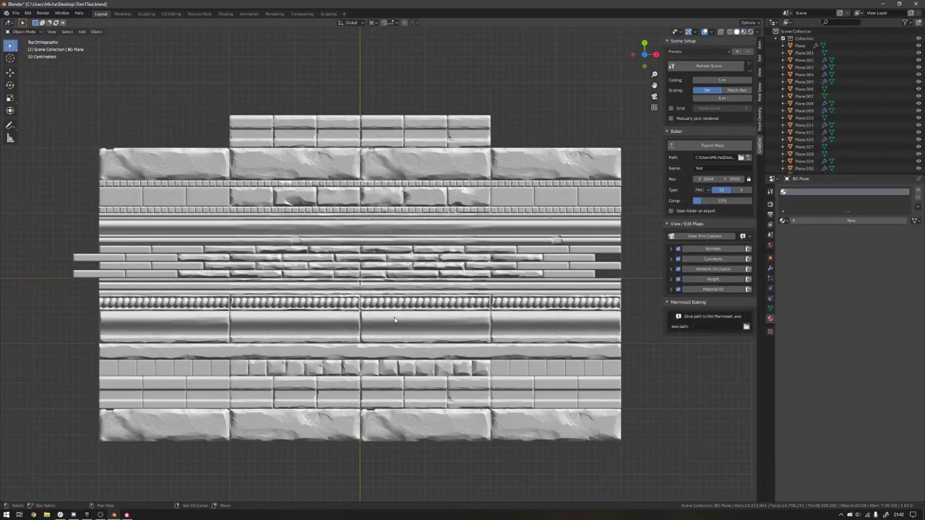
{"action": "middle_click_drag", "start_coordinate": [487, 265], "coordinate": [484, 247], "text": "shift"}
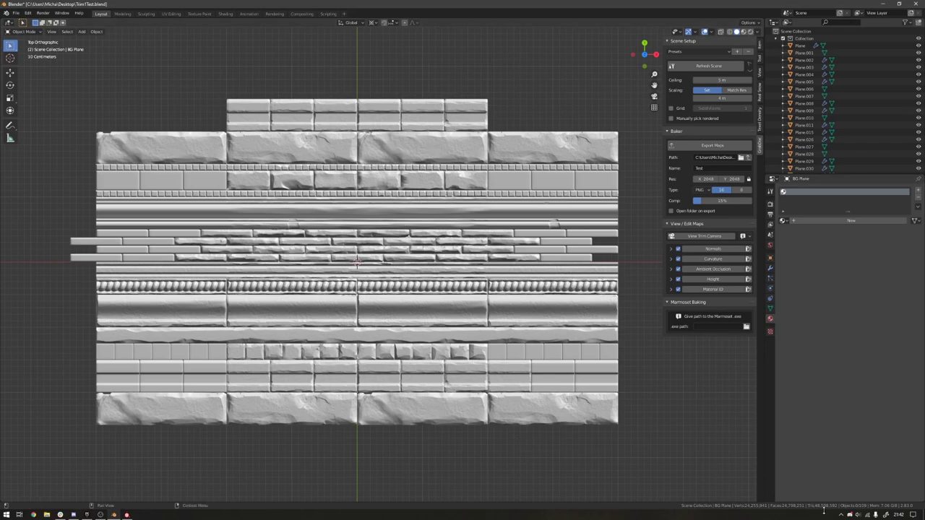
{"action": "middle_click_drag", "start_coordinate": [366, 221], "coordinate": [431, 307], "text": "shift"}
{"action": "left_click", "coordinate": [486, 334]}
{"action": "middle_click_drag", "start_coordinate": [486, 334], "coordinate": [439, 356], "text": "shift"}
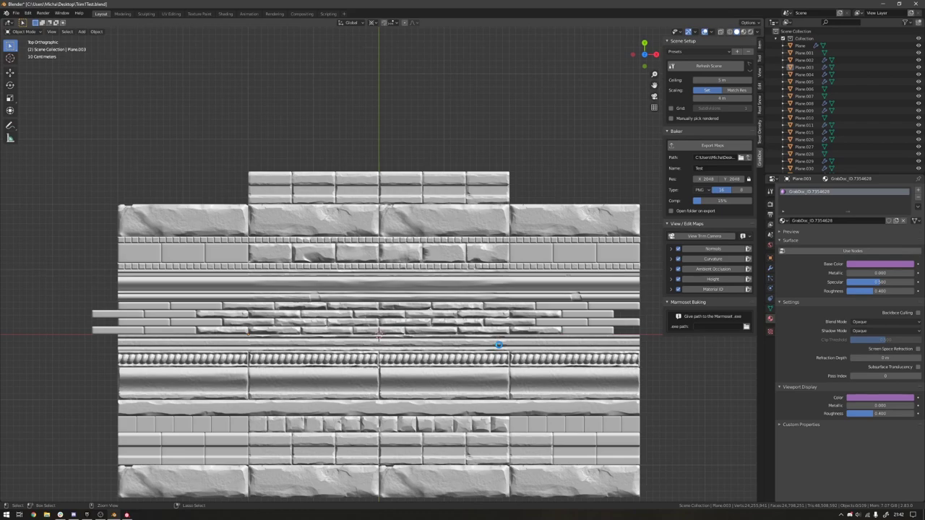
Step: Save the file as Trim1Test.blend and pan the sheet slightly left
{"action": "key", "text": "ctrl+s"}
{"action": "scroll", "coordinate": [323, 388], "scroll_direction": "down", "scroll_amount": 3, "text": "shift"}
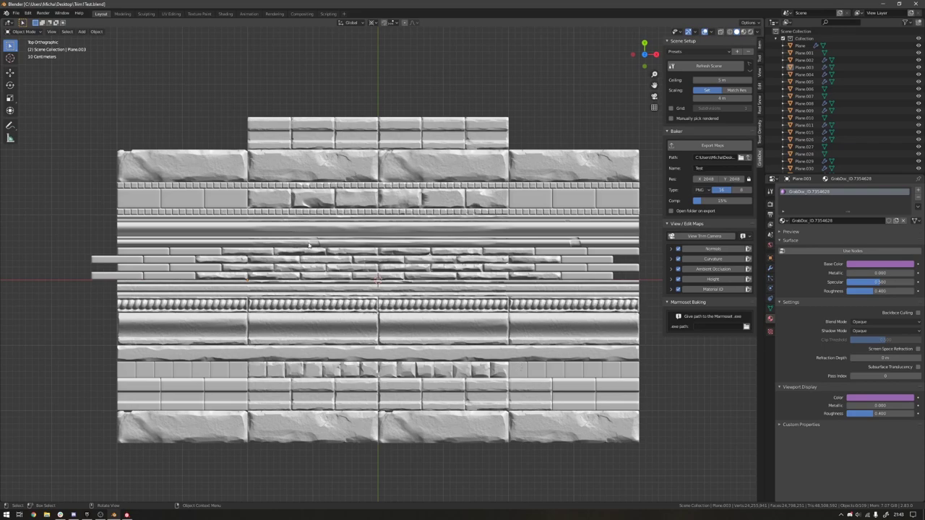
{"action": "middle_click_drag", "start_coordinate": [414, 303], "coordinate": [385, 306], "text": "shift"}
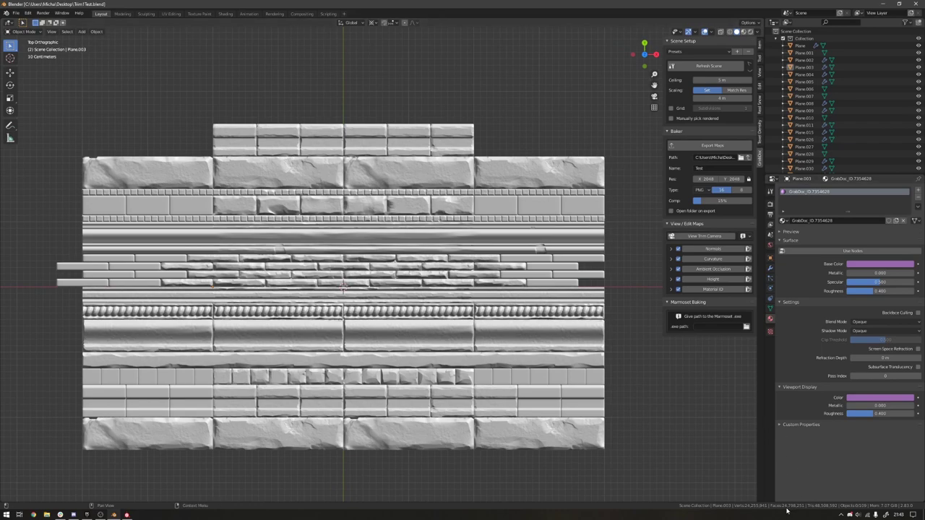
{"action": "left_click", "coordinate": [703, 250]}
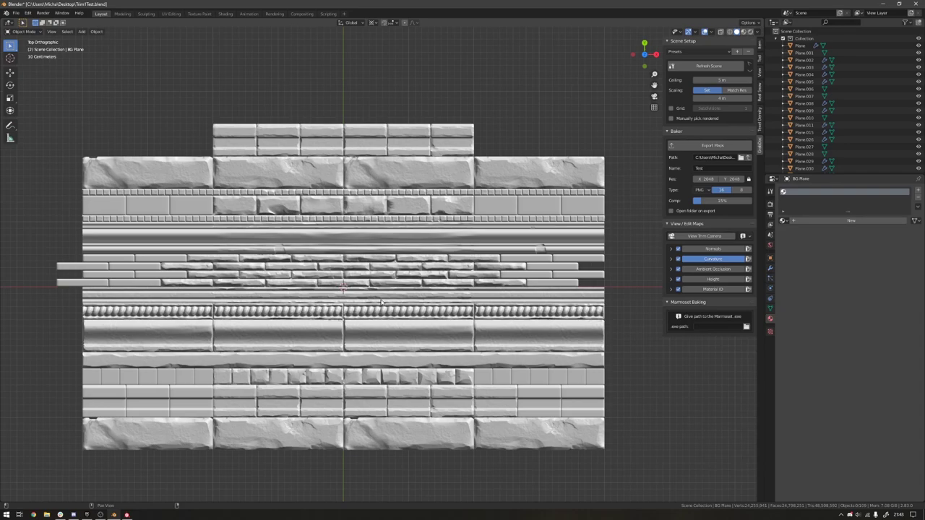
{"action": "key", "text": "shift+c"}
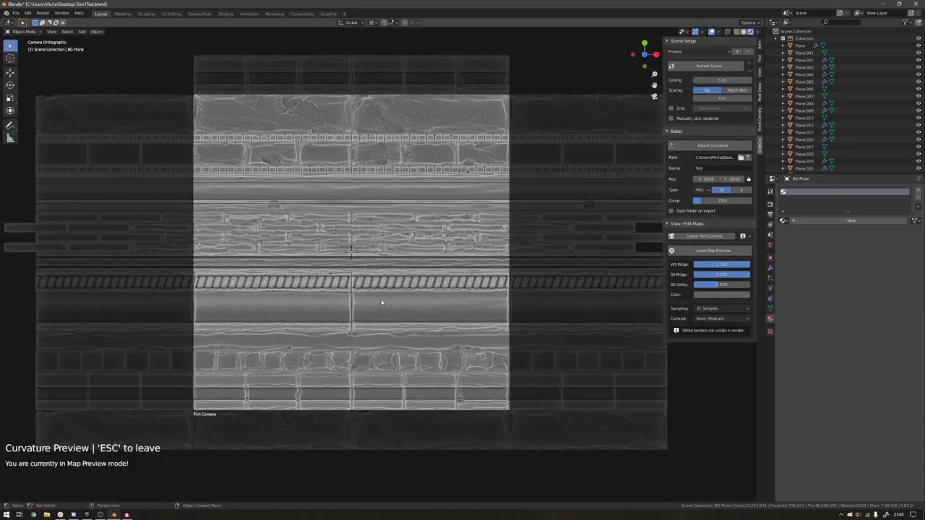
{"action": "left_click", "coordinate": [700, 251]}
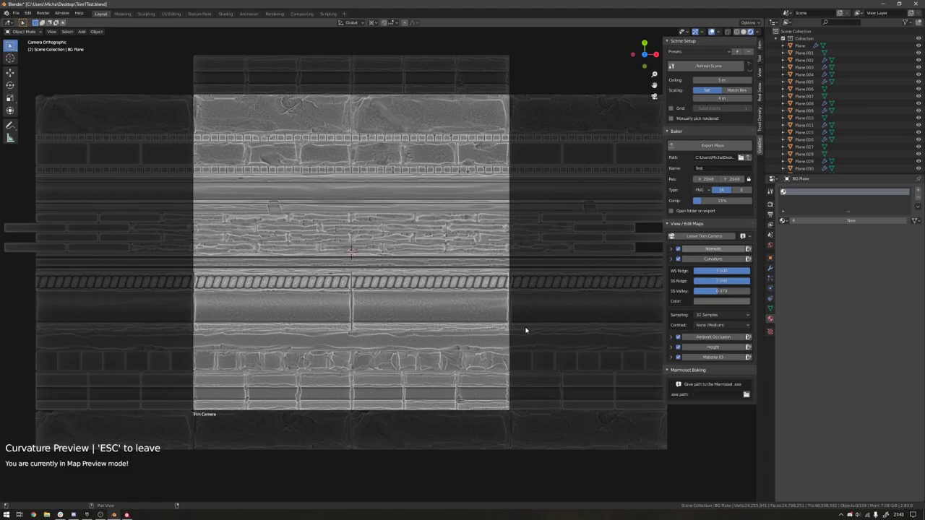
{"action": "key", "text": "Escape"}
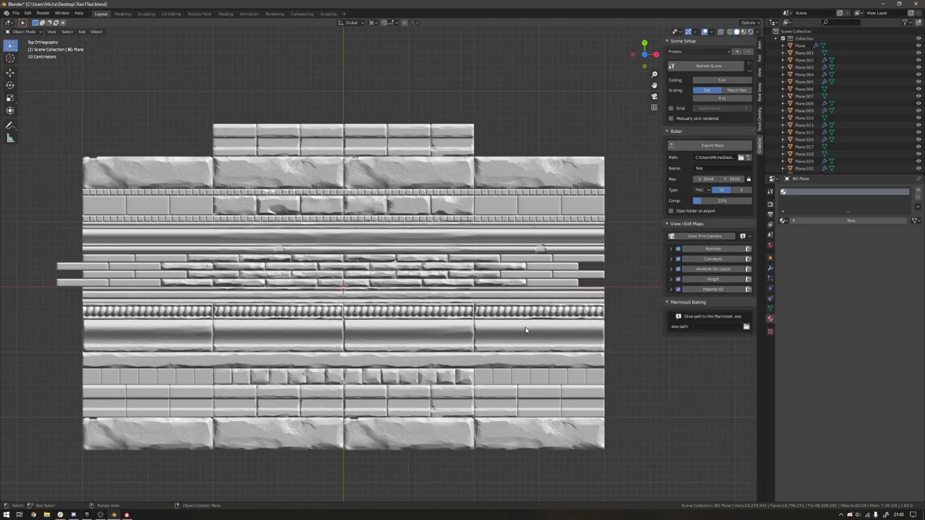
Step: Select Plane.003, isolate it in Local View, and recentre the view on the strip
{"action": "left_click", "coordinate": [445, 232]}
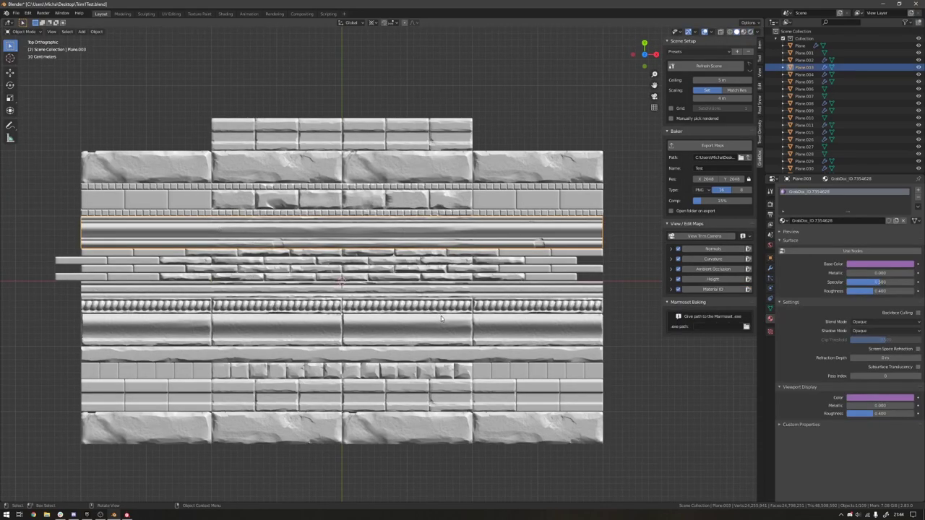
{"action": "left_click", "coordinate": [315, 335]}
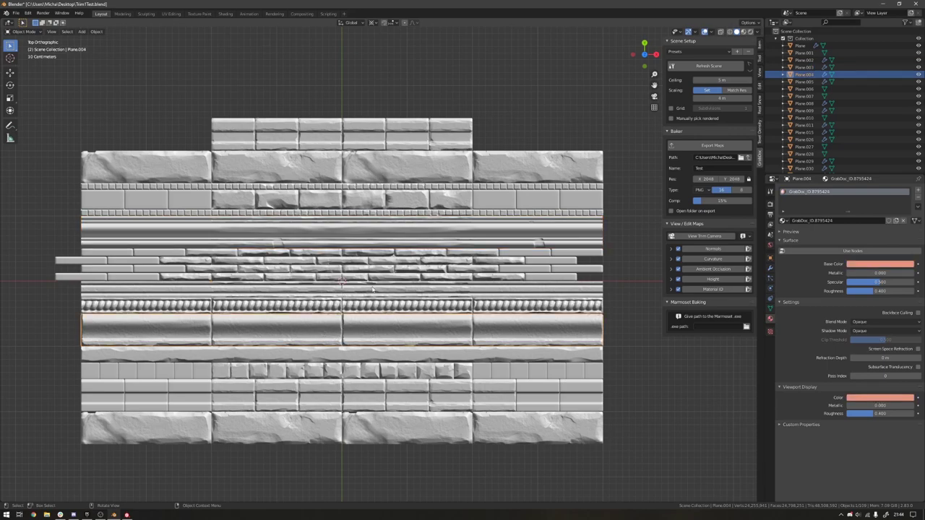
{"action": "left_click", "coordinate": [355, 234]}
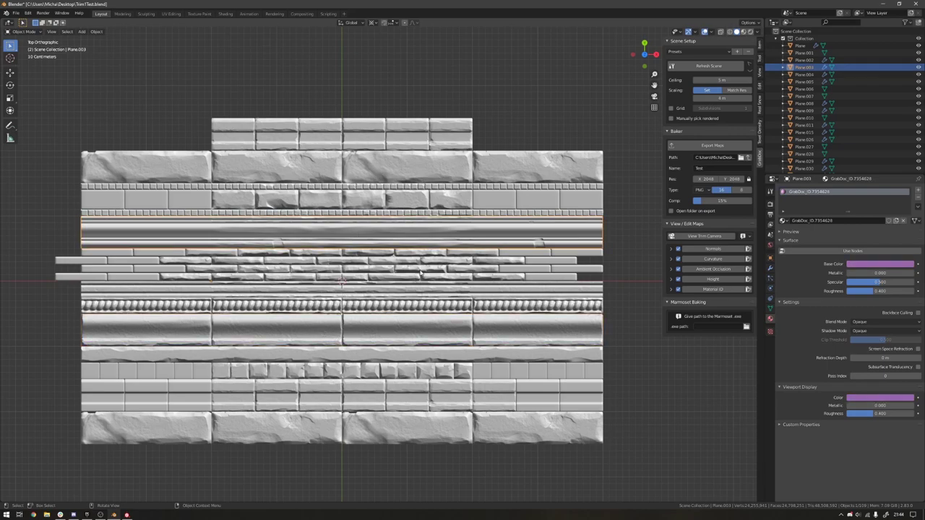
{"action": "key", "text": "KP_Divide"}
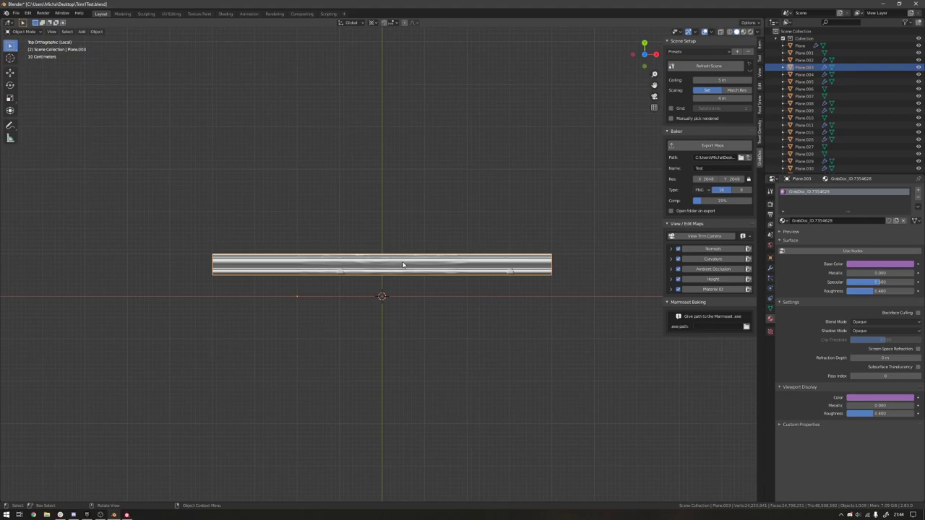
{"action": "scroll", "coordinate": [404, 265], "scroll_direction": "up", "scroll_amount": 3}
{"action": "scroll", "coordinate": [414, 292], "scroll_direction": "down", "scroll_amount": 2}
{"action": "middle_click_drag", "start_coordinate": [413, 293], "coordinate": [404, 300], "text": "shift"}
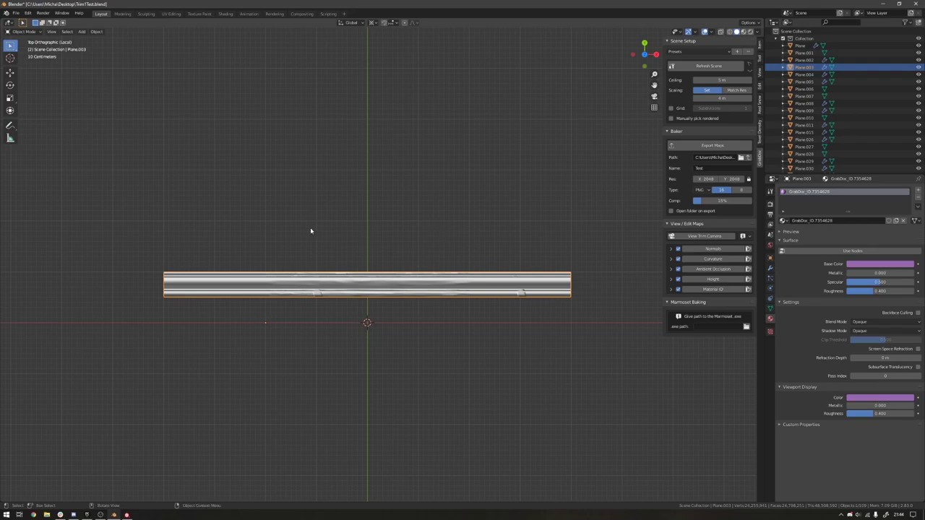
Step: Switch the isolated Plane.003 strip to Sculpt Mode and frame it close up in Top view
{"action": "key", "text": "ctrl+Tab"}
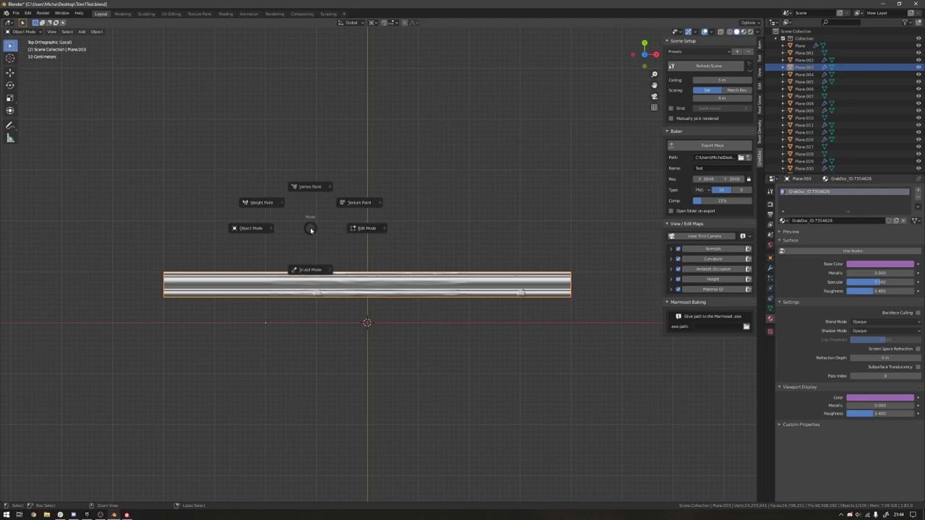
{"action": "left_click", "coordinate": [390, 311]}
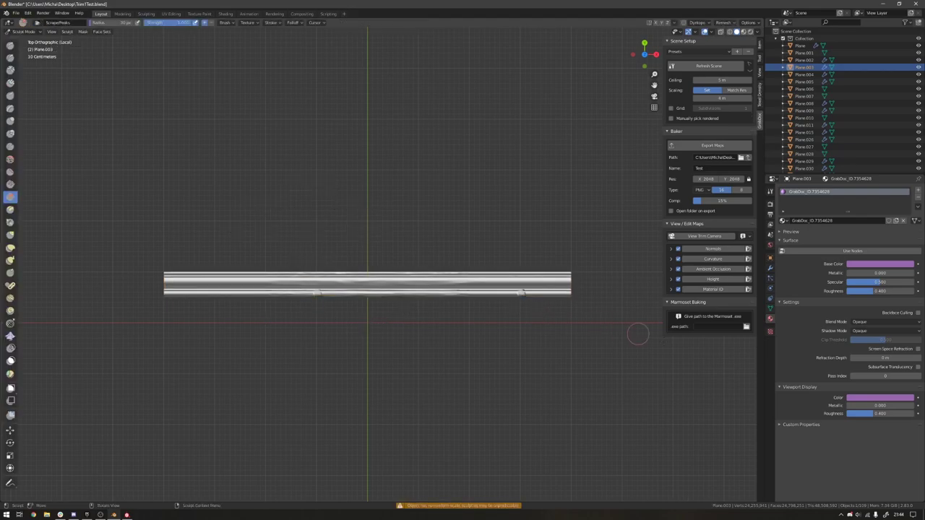
{"action": "scroll", "coordinate": [460, 361], "scroll_direction": "up", "scroll_amount": 1}
{"action": "middle_click_drag", "start_coordinate": [460, 362], "coordinate": [493, 379], "text": "shift"}
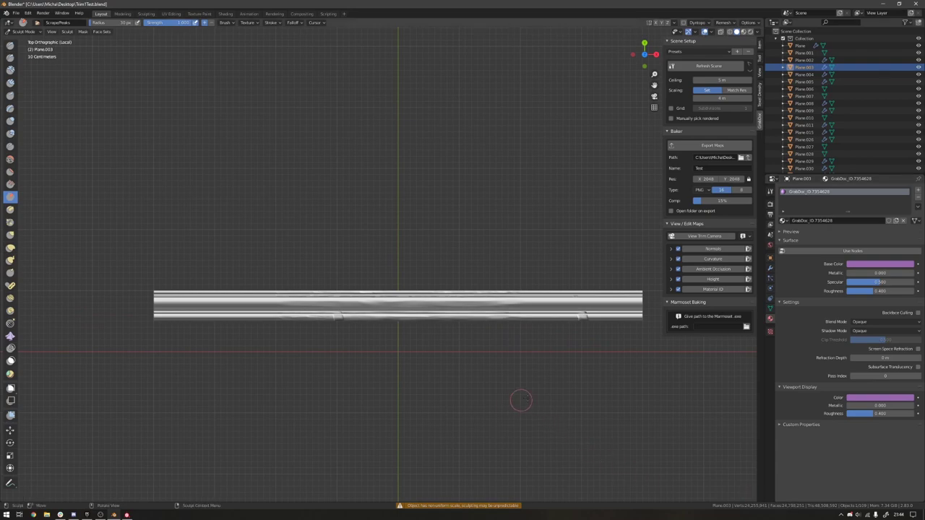
{"action": "scroll", "coordinate": [563, 407], "scroll_direction": "up", "scroll_amount": 4}
{"action": "scroll", "coordinate": [456, 376], "scroll_direction": "down", "scroll_amount": 2}
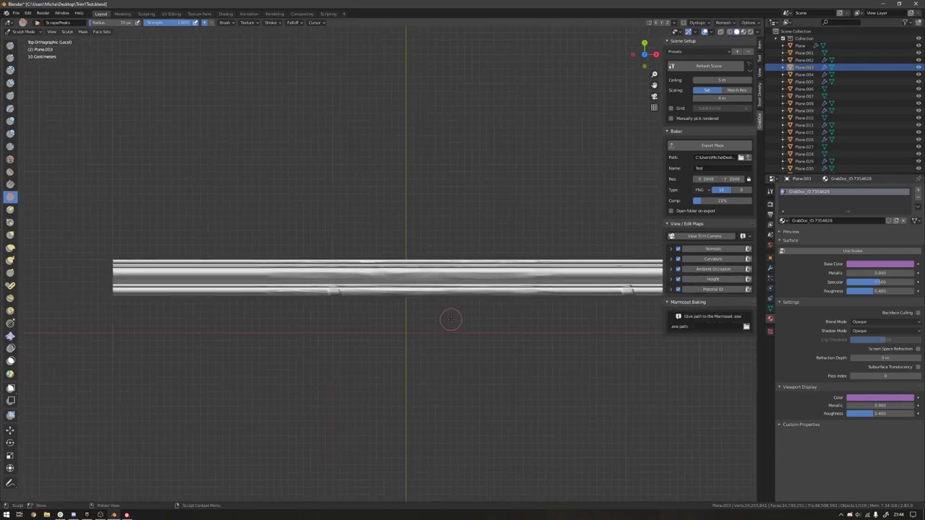
{"action": "middle_click_drag", "start_coordinate": [441, 334], "coordinate": [399, 274]}
{"action": "key", "text": "KP_7"}
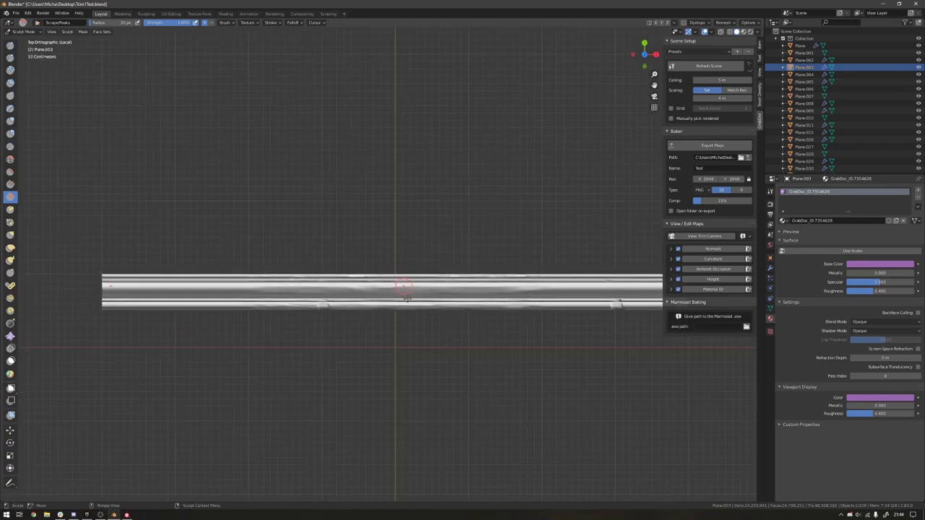
{"action": "scroll", "coordinate": [444, 282], "scroll_direction": "up", "scroll_amount": 2}
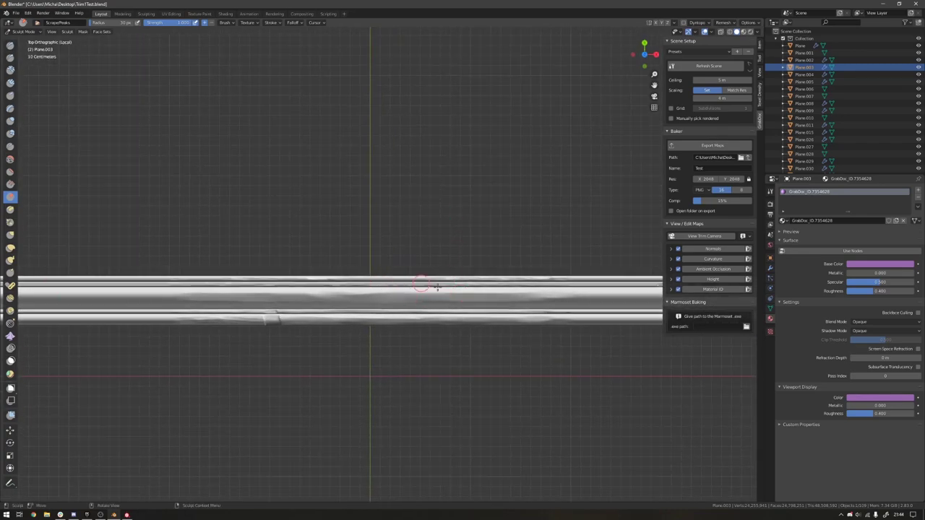
Step: Show the Scrape brush's Active Tool settings, with Tiling X symmetry at a 4.00 offset
{"action": "left_click", "coordinate": [770, 191]}
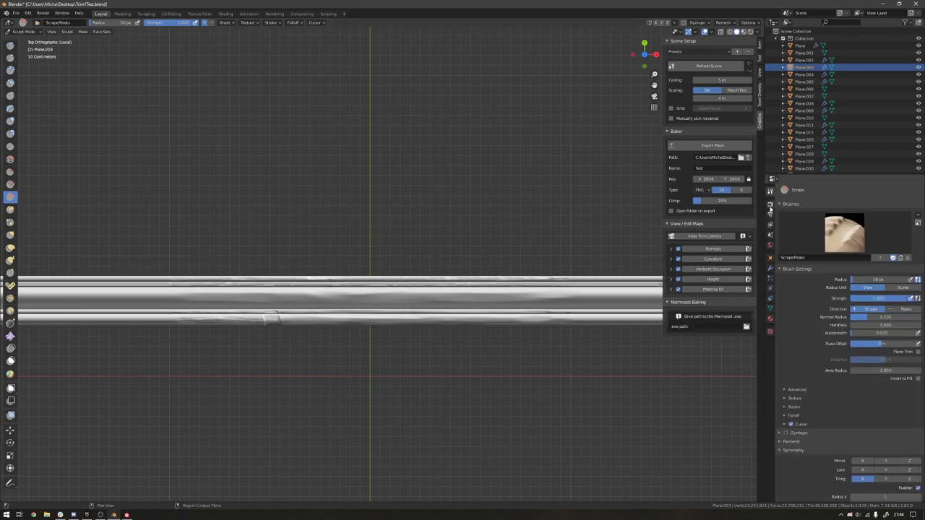
{"action": "scroll", "coordinate": [818, 405], "scroll_direction": "down", "scroll_amount": 2}
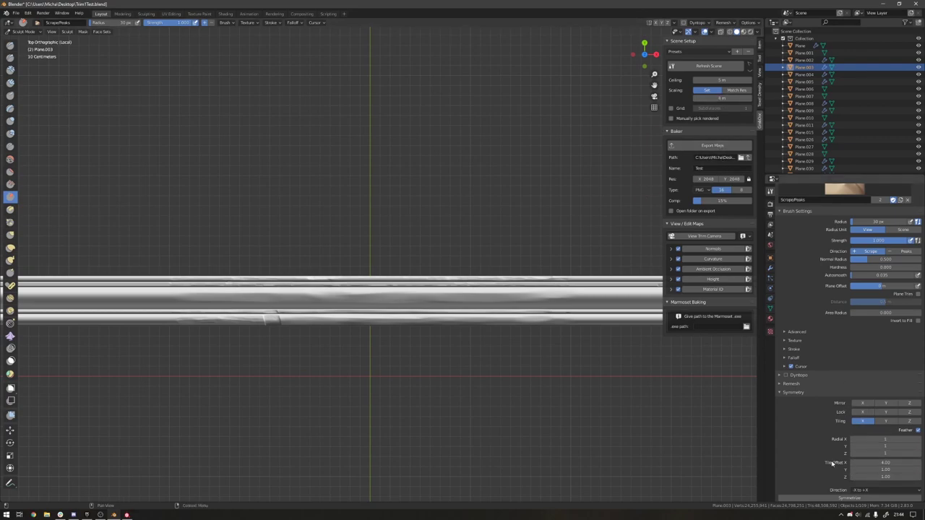
{"action": "scroll", "coordinate": [461, 307], "scroll_direction": "down", "scroll_amount": 2}
{"action": "middle_click_drag", "start_coordinate": [461, 307], "coordinate": [299, 272], "text": "shift"}
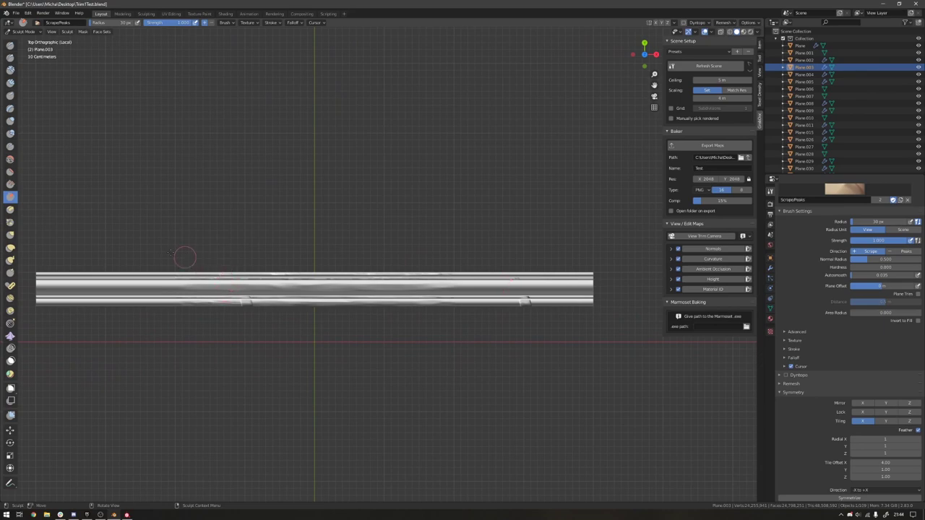
{"action": "scroll", "coordinate": [224, 293], "scroll_direction": "up", "scroll_amount": 2}
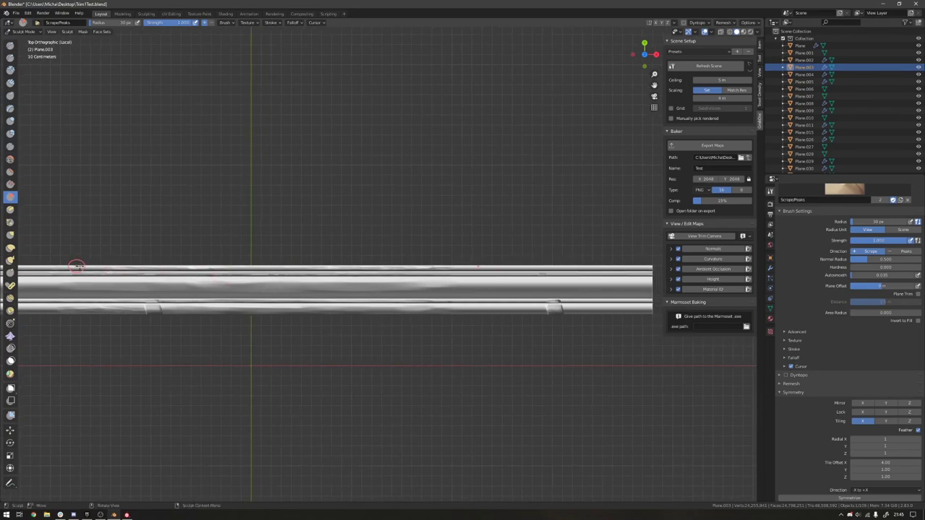
Step: Test a scrape stroke on the strip's edge, undo it, and re-enter Sculpt Mode
{"action": "mouse_move", "coordinate": [75, 268]}
{"action": "left_mouse_down"}
{"action": "mouse_move", "coordinate": [257, 269]}
{"action": "mouse_move", "coordinate": [204, 276]}
{"action": "mouse_move", "coordinate": [300, 277]}
{"action": "left_mouse_up"}
{"action": "key", "text": "ctrl+z"}
{"action": "key", "text": "ctrl+z"}
{"action": "key", "text": "ctrl+z"}
{"action": "key", "text": "ctrl+Tab"}
{"action": "key", "text": "KP_Decimal"}
{"action": "key", "text": "ctrl+Tab"}
{"action": "left_click", "coordinate": [247, 358]}
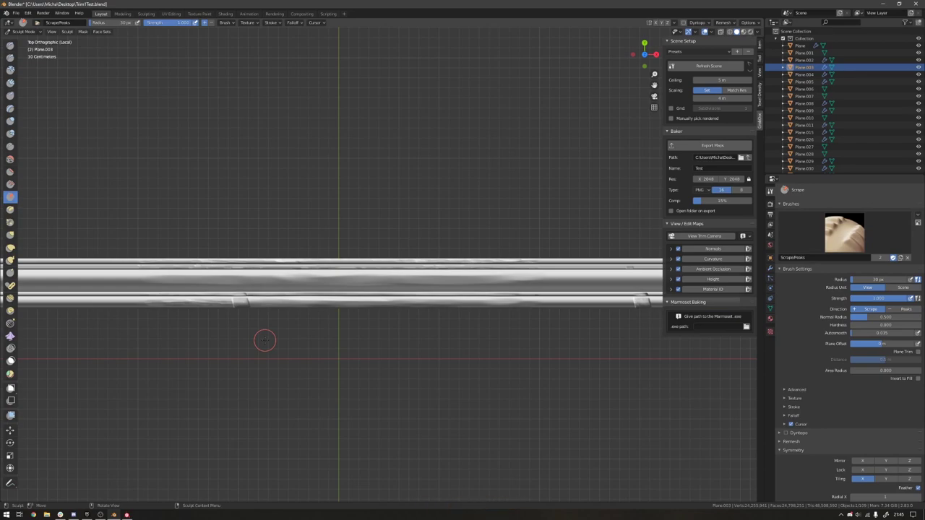
Step: Scrape worn dents along the lower edge of the stone strip
{"action": "right_click", "coordinate": [542, 361]}
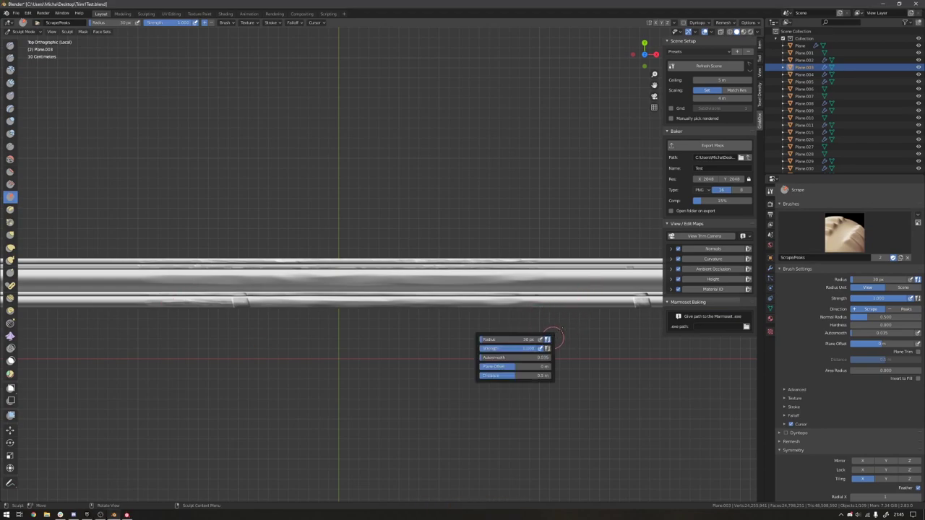
{"action": "mouse_move", "coordinate": [570, 227]}
{"action": "middle_mouse_down", "text": "shift"}
{"action": "mouse_move", "coordinate": [499, 328]}
{"action": "mouse_move", "coordinate": [472, 325]}
{"action": "mouse_move", "coordinate": [491, 307]}
{"action": "mouse_move", "coordinate": [451, 340]}
{"action": "middle_mouse_up", "text": "shift"}
{"action": "scroll", "coordinate": [336, 292], "scroll_direction": "up", "scroll_amount": 2}
{"action": "scroll", "coordinate": [429, 326], "scroll_direction": "up", "scroll_amount": 2}
{"action": "mouse_move", "coordinate": [430, 325]}
{"action": "middle_mouse_down", "text": "shift"}
{"action": "mouse_move", "coordinate": [440, 320]}
{"action": "mouse_move", "coordinate": [473, 347]}
{"action": "mouse_move", "coordinate": [520, 323]}
{"action": "mouse_move", "coordinate": [506, 324]}
{"action": "mouse_move", "coordinate": [467, 271]}
{"action": "mouse_move", "coordinate": [452, 296]}
{"action": "middle_mouse_up", "text": "shift"}
{"action": "middle_click_drag", "start_coordinate": [388, 348], "coordinate": [440, 347], "text": "shift"}
{"action": "left_click_drag", "start_coordinate": [287, 336], "coordinate": [311, 336]}
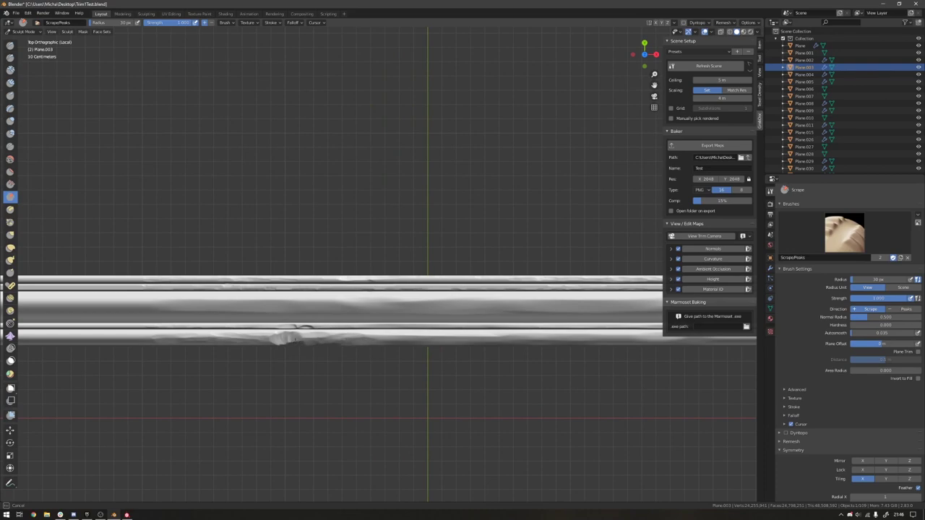
{"action": "left_click_drag", "start_coordinate": [224, 341], "coordinate": [434, 337]}
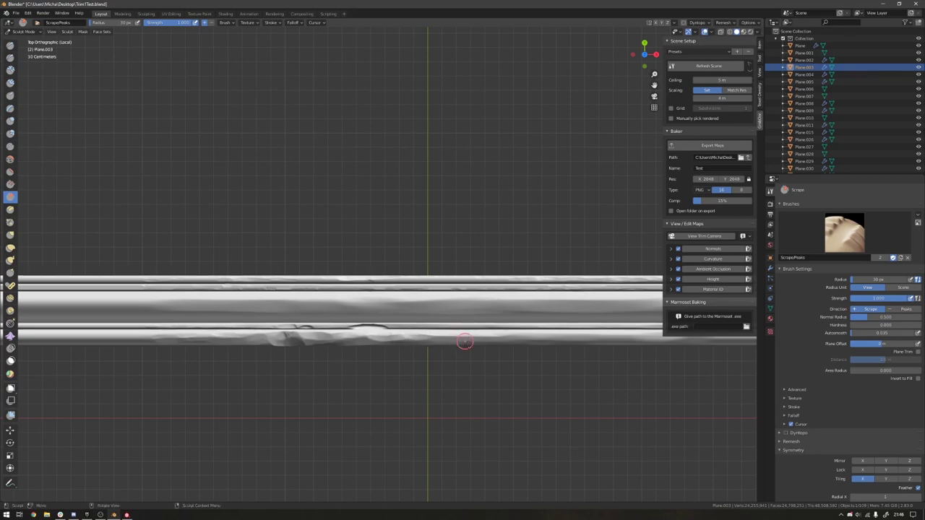
Step: Undo the unwanted bulge, flatten the remaining bump, and undo the latest sculpt change
{"action": "key", "text": "ctrl+z"}
{"action": "mouse_move", "coordinate": [289, 337]}
{"action": "left_mouse_down"}
{"action": "mouse_move", "coordinate": [325, 341]}
{"action": "mouse_move", "coordinate": [249, 340]}
{"action": "mouse_move", "coordinate": [374, 336]}
{"action": "left_mouse_up"}
{"action": "scroll", "coordinate": [525, 359], "scroll_direction": "down", "scroll_amount": 4}
{"action": "middle_click_drag", "start_coordinate": [551, 400], "coordinate": [511, 406], "text": "shift"}
{"action": "middle_click_drag", "start_coordinate": [594, 441], "coordinate": [524, 443], "text": "shift"}
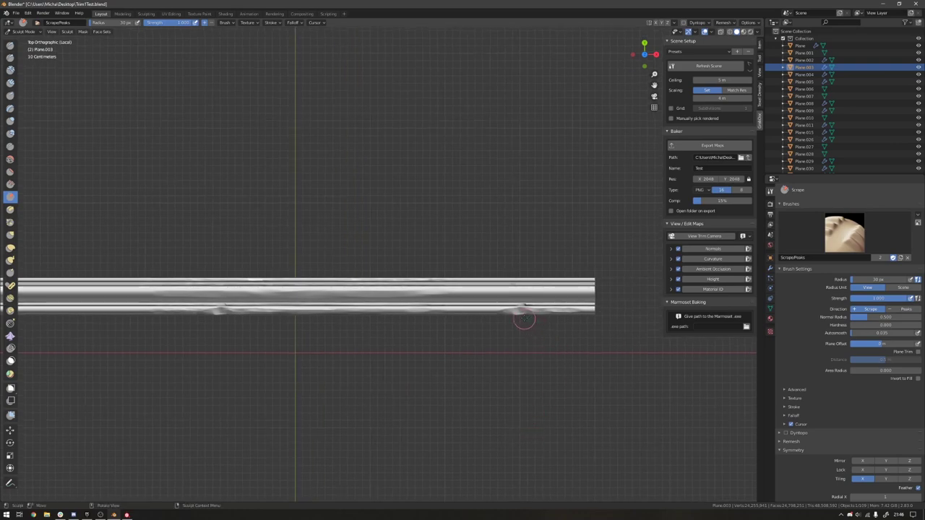
{"action": "middle_click_drag", "start_coordinate": [351, 374], "coordinate": [391, 404], "text": "shift"}
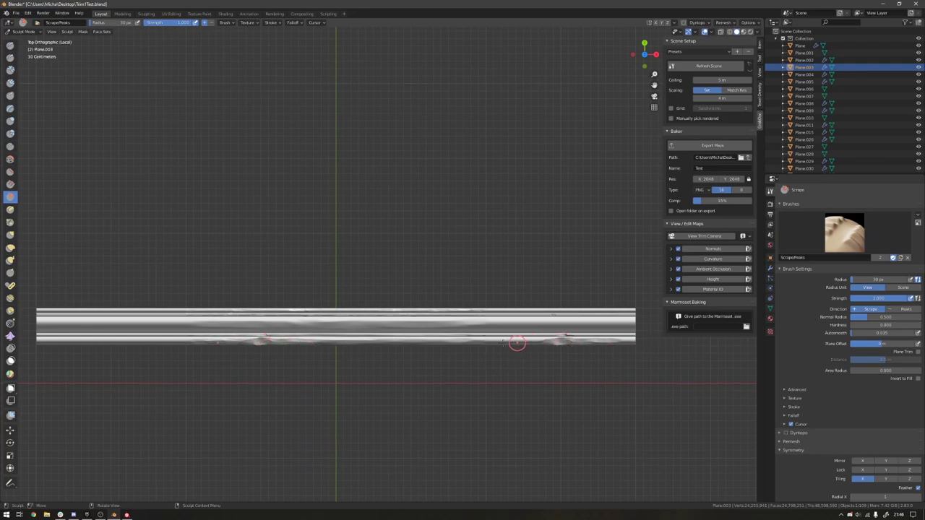
{"action": "key", "text": "ctrl+z"}
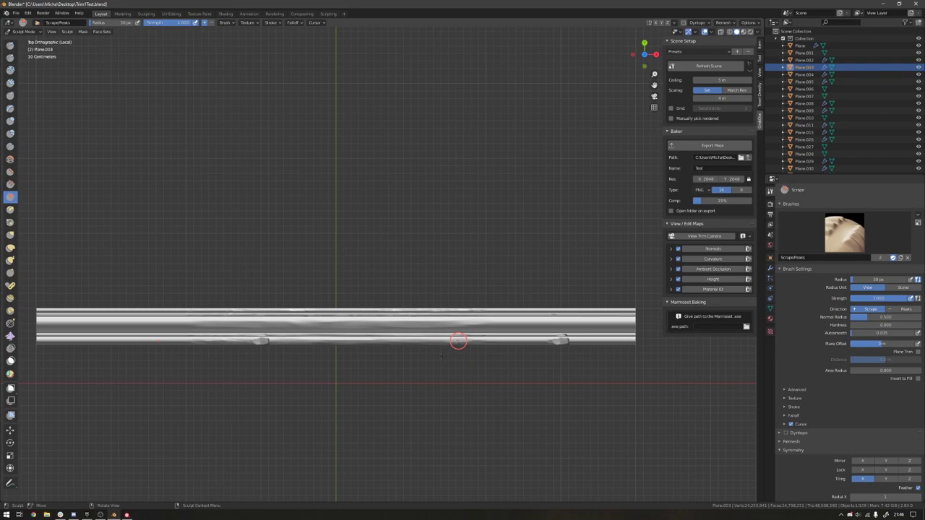
Step: Leave Local View and orbit to inspect the whole trim sheet obliquely
{"action": "key", "text": "KP_7"}
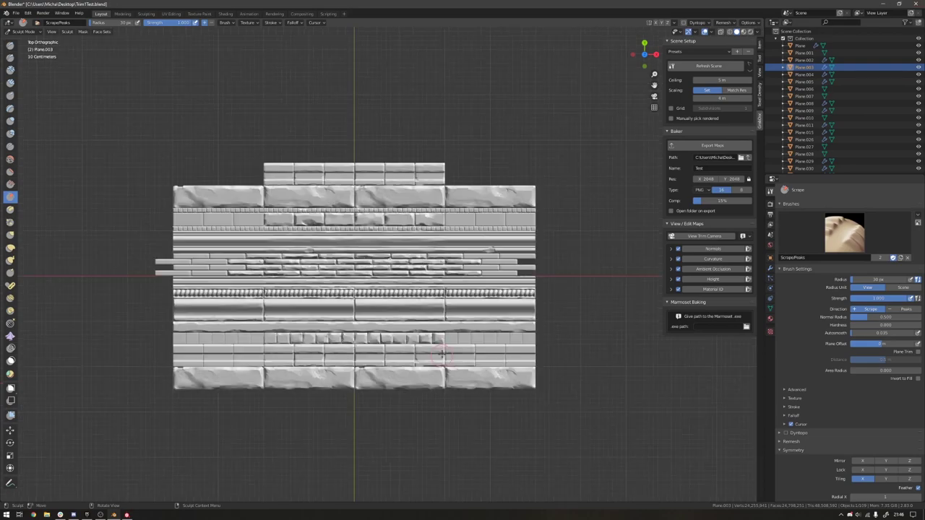
{"action": "scroll", "coordinate": [424, 293], "scroll_direction": "up", "scroll_amount": 2}
{"action": "scroll", "coordinate": [424, 292], "scroll_direction": "up", "scroll_amount": 3}
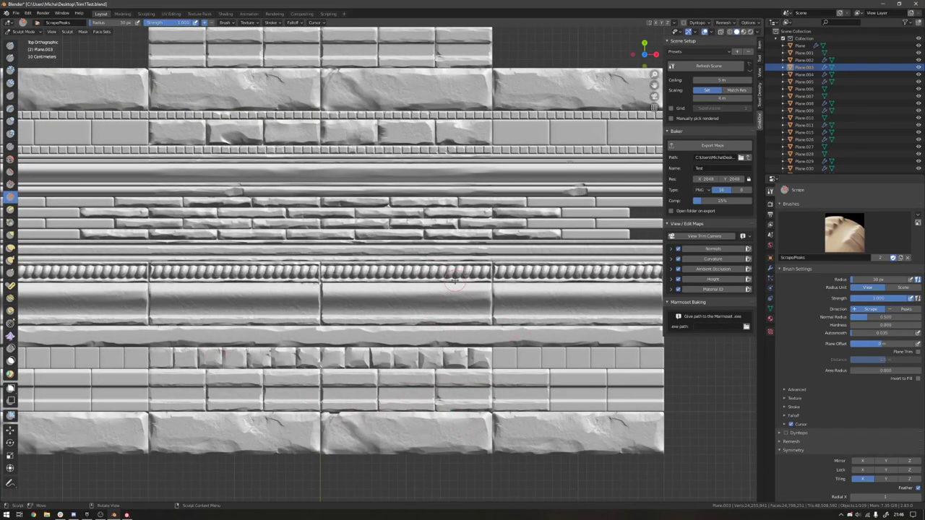
{"action": "scroll", "coordinate": [436, 312], "scroll_direction": "down", "scroll_amount": 3}
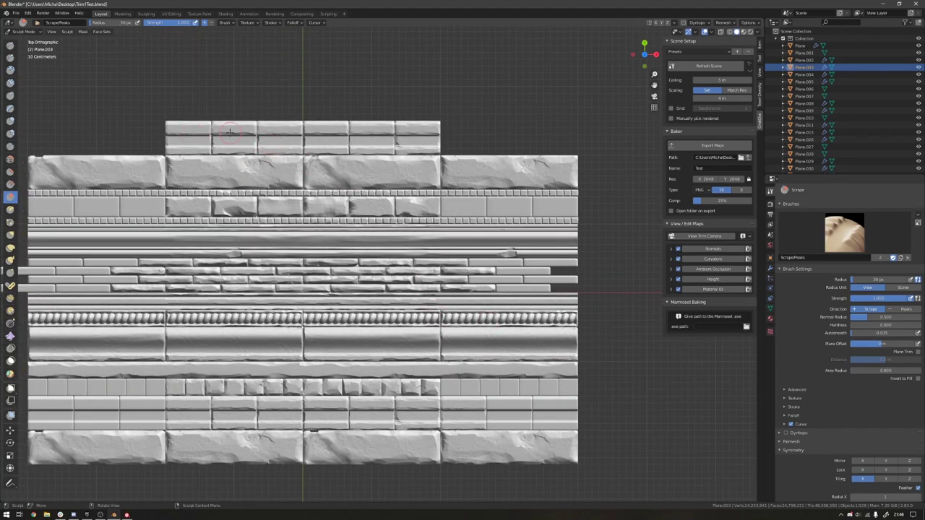
{"action": "mouse_move", "coordinate": [345, 151]}
{"action": "middle_mouse_down"}
{"action": "mouse_move", "coordinate": [311, 265]}
{"action": "mouse_move", "coordinate": [360, 251]}
{"action": "middle_mouse_up"}
{"action": "scroll", "coordinate": [419, 253], "scroll_direction": "down", "scroll_amount": 5}
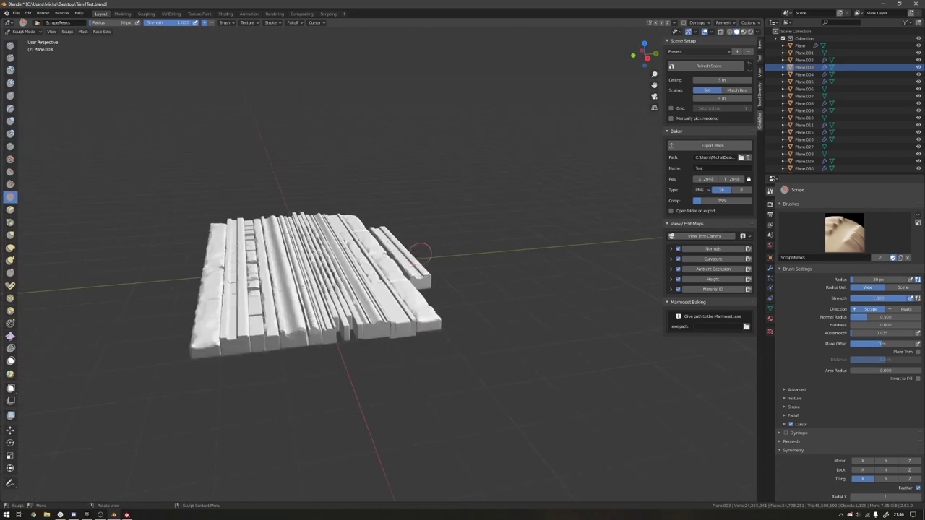
{"action": "middle_click_drag", "start_coordinate": [419, 253], "coordinate": [614, 108]}
Step: Refresh the GrabDoc baking scene and snap back to Top view
{"action": "left_click", "coordinate": [749, 67]}
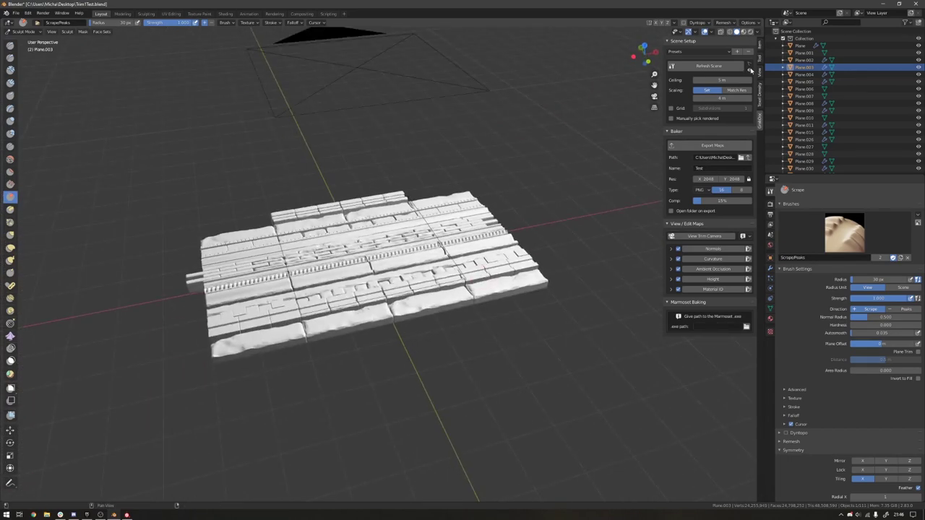
{"action": "middle_click_drag", "start_coordinate": [405, 261], "coordinate": [412, 258]}
{"action": "key", "text": "KP_7"}
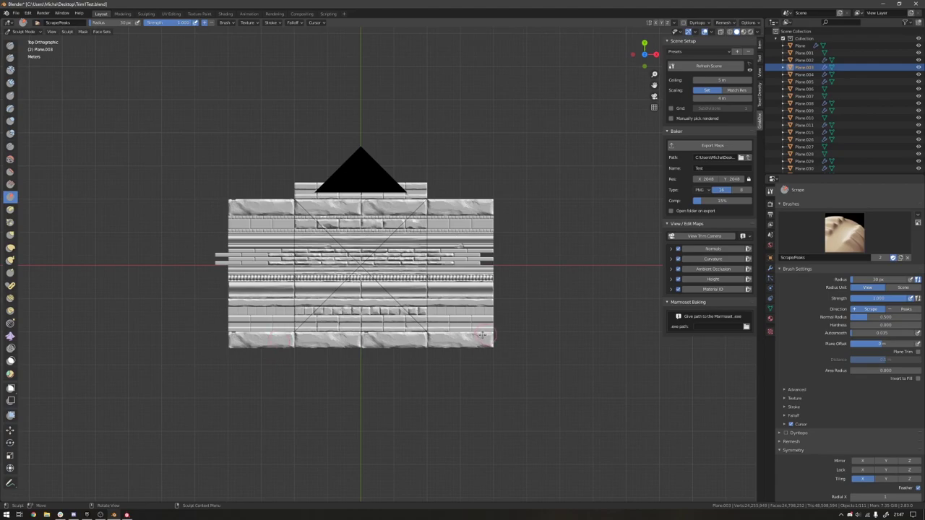
{"action": "key", "text": "ctrl+Tab"}
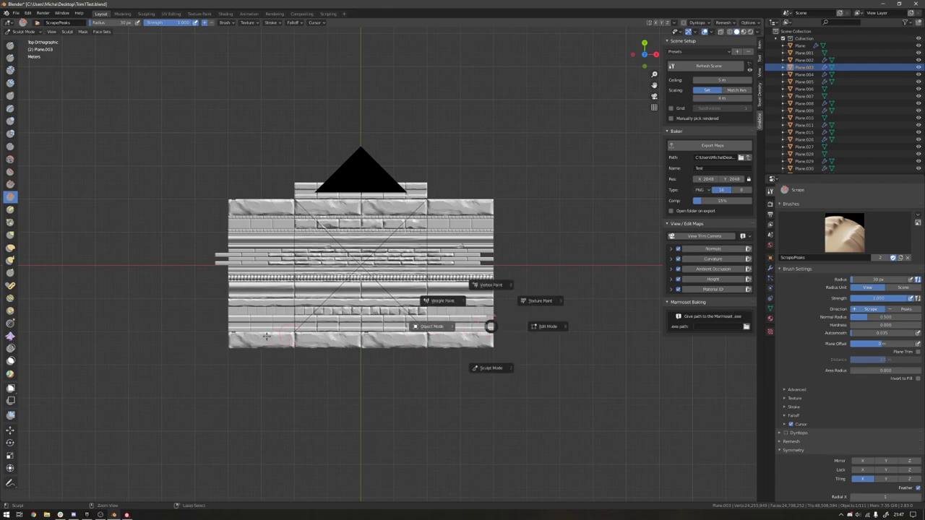
Step: In Object Mode, delete the bottom strip planes and select the brick plane beneath the top strip
{"action": "left_click", "coordinate": [459, 342]}
{"action": "left_click", "coordinate": [393, 343]}
{"action": "key", "text": "x"}
{"action": "key", "text": "Return"}
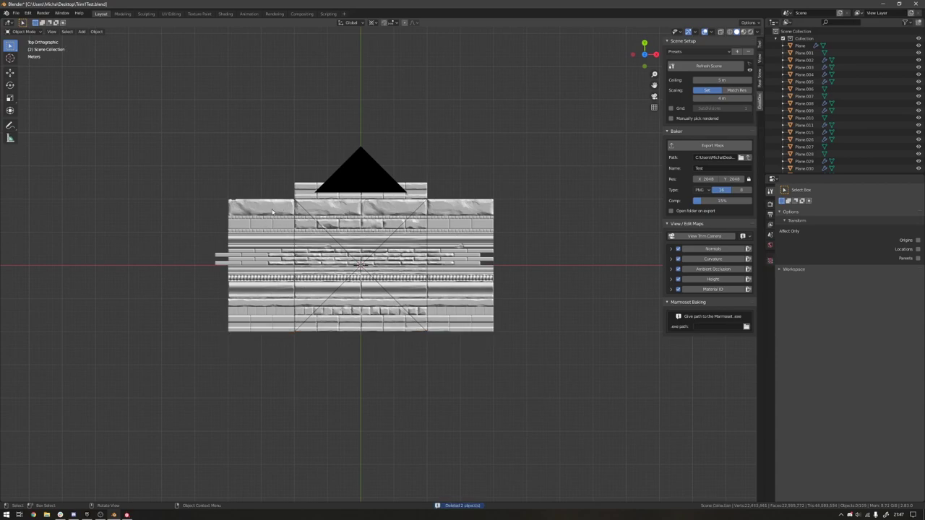
{"action": "left_click", "coordinate": [334, 208]}
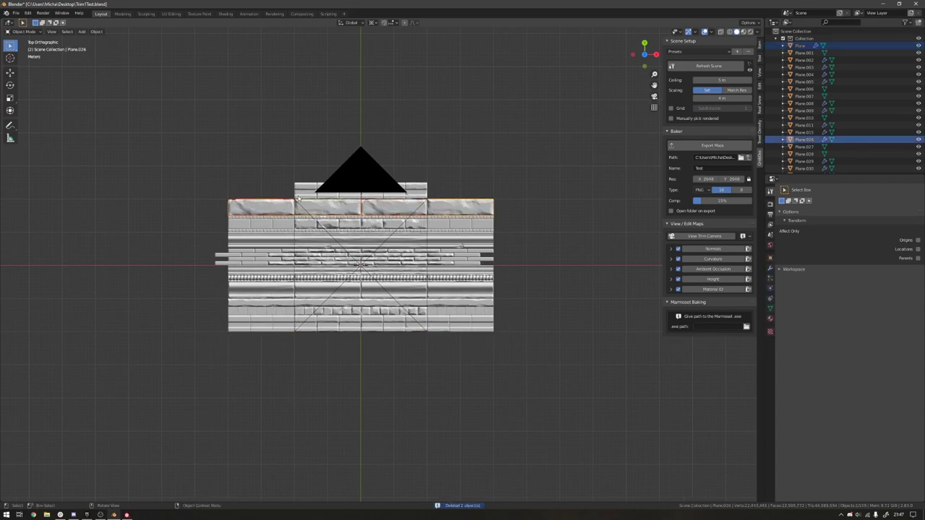
{"action": "left_click", "coordinate": [271, 203]}
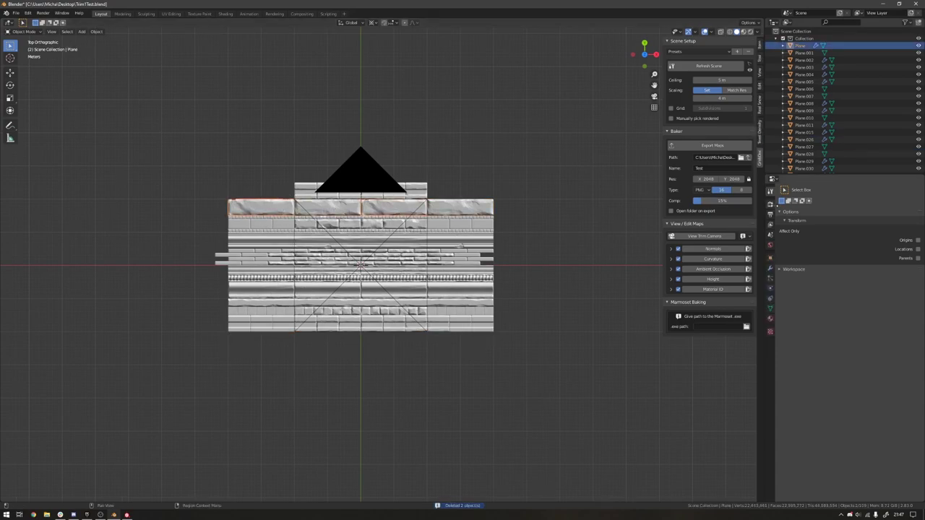
Step: Toggle the brick's Displace modifier viewport visibility to compare, leave it off, and frame the sheet
{"action": "left_click", "coordinate": [771, 268]}
{"action": "left_click", "coordinate": [792, 190]}
{"action": "left_click", "coordinate": [792, 190]}
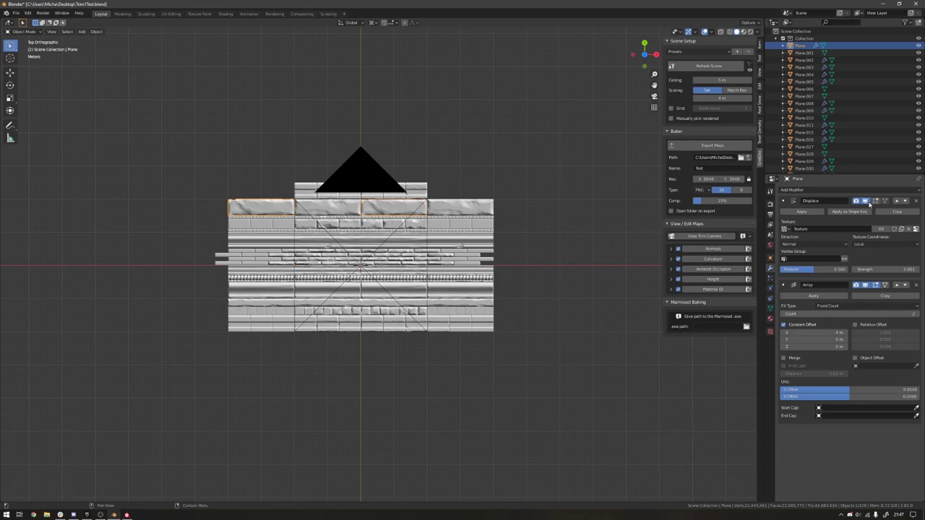
{"action": "scroll", "coordinate": [488, 391], "scroll_direction": "up", "scroll_amount": 5}
{"action": "scroll", "coordinate": [487, 390], "scroll_direction": "up", "scroll_amount": 5}
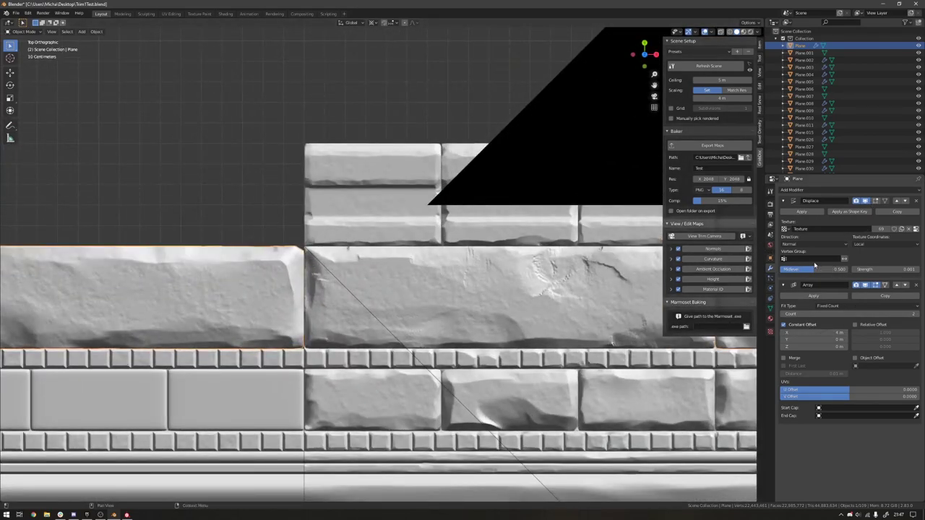
{"action": "left_click", "coordinate": [866, 201]}
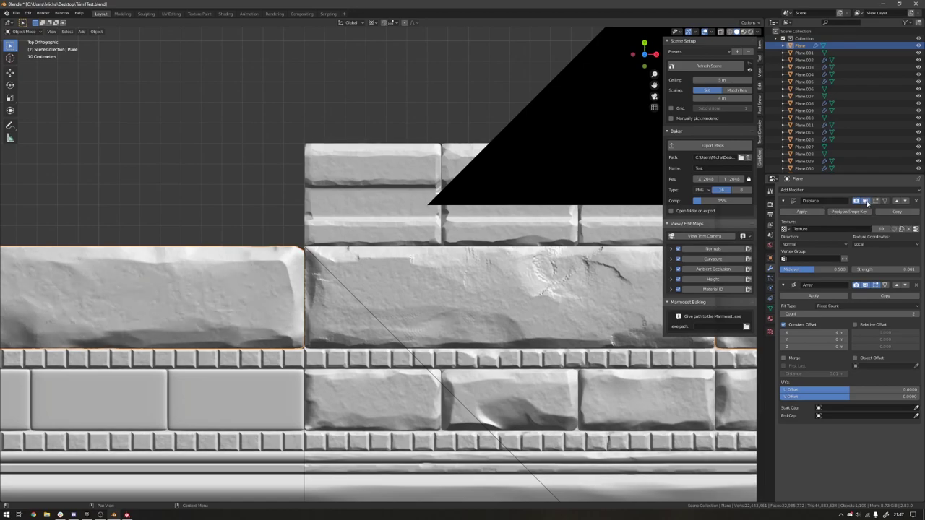
{"action": "left_click", "coordinate": [866, 201]}
{"action": "left_click", "coordinate": [866, 201]}
{"action": "key", "text": "Home"}
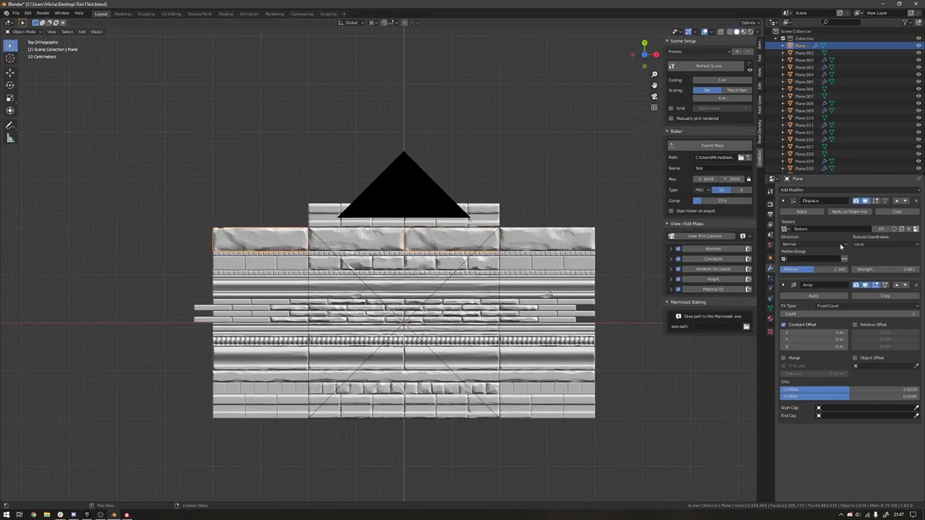
Step: Add a second Array modifier to the brick plane with Constant Offset enabled
{"action": "left_click", "coordinate": [791, 190]}
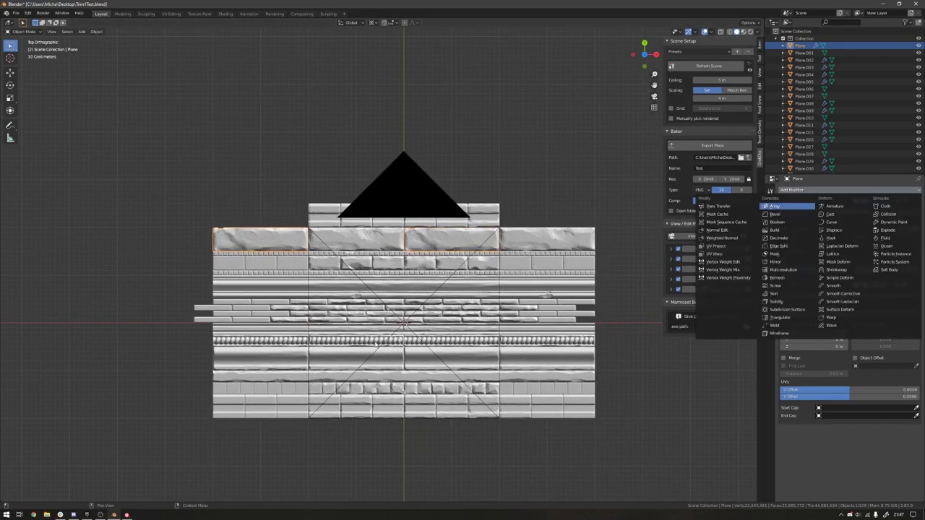
{"action": "left_click", "coordinate": [775, 207]}
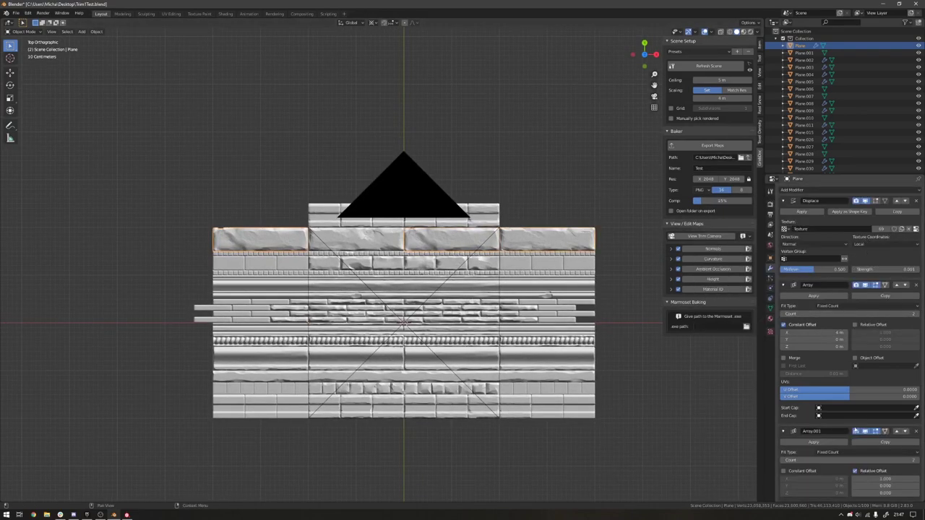
{"action": "scroll", "coordinate": [775, 472], "scroll_direction": "down", "scroll_amount": 1}
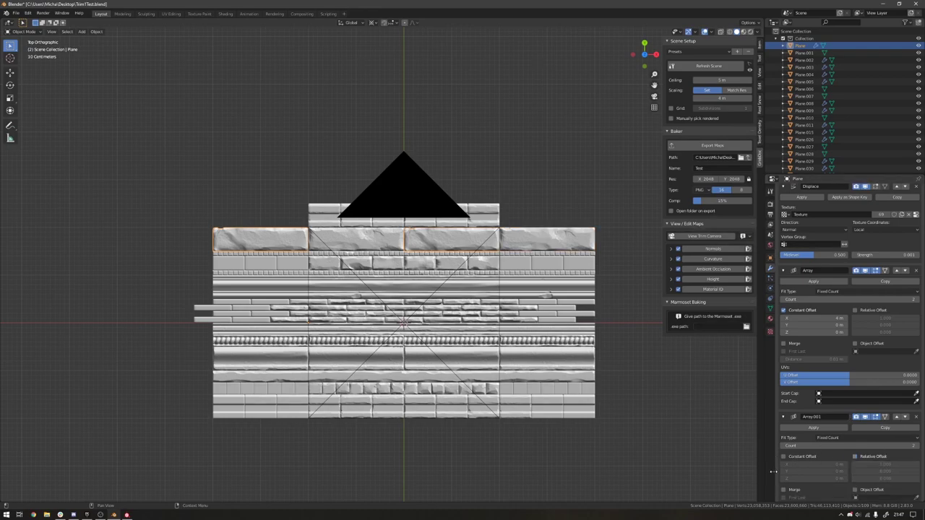
{"action": "left_click", "coordinate": [783, 456]}
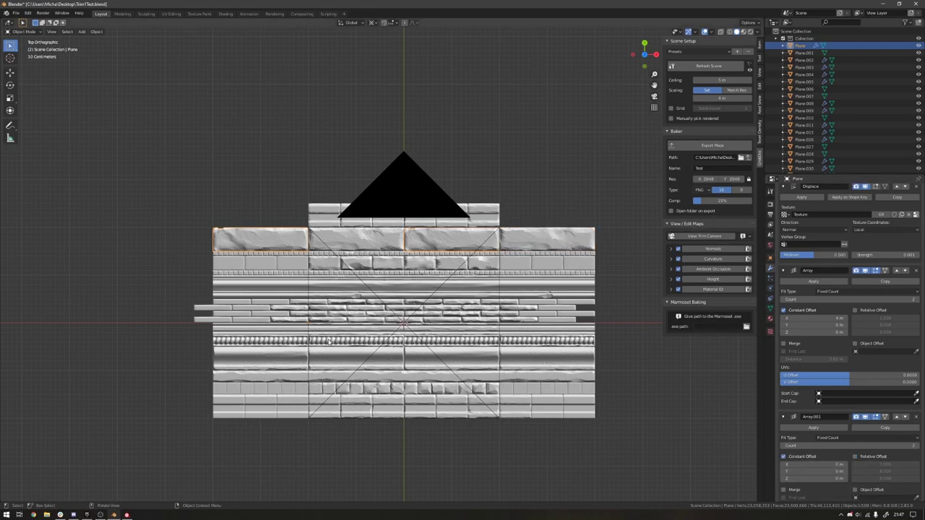
{"action": "middle_click_drag", "start_coordinate": [401, 297], "coordinate": [373, 260], "text": "shift"}
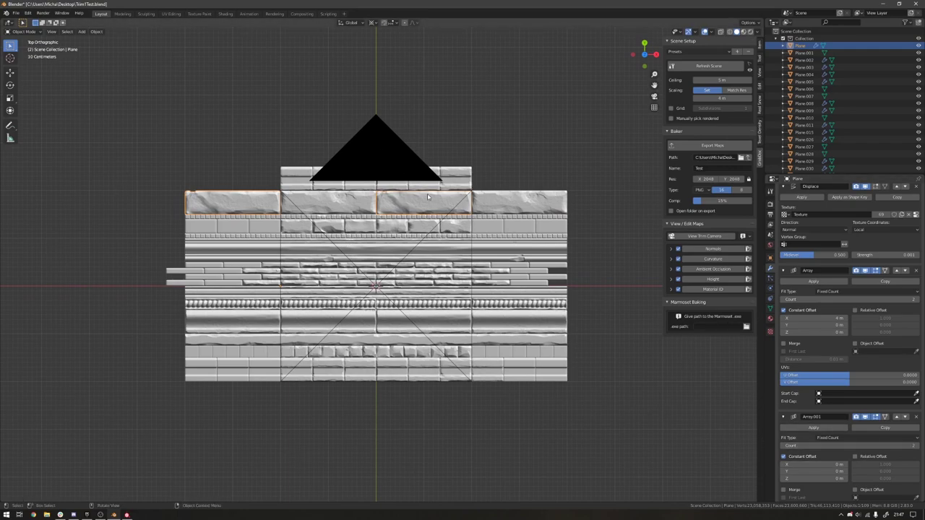
Step: Apply rotation and scale, set the second array's Y offset to -4 m, and select the brick planes
{"action": "key", "text": "ctrl+a"}
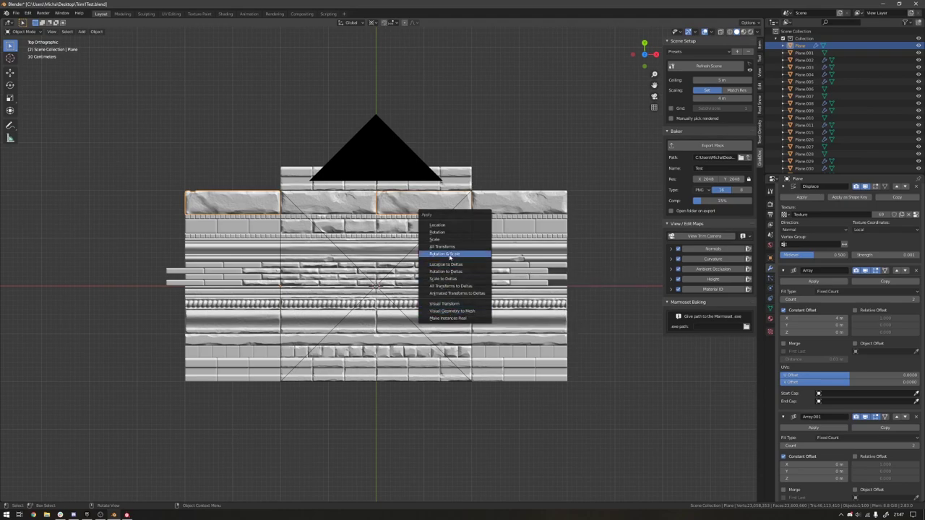
{"action": "key", "text": "Return"}
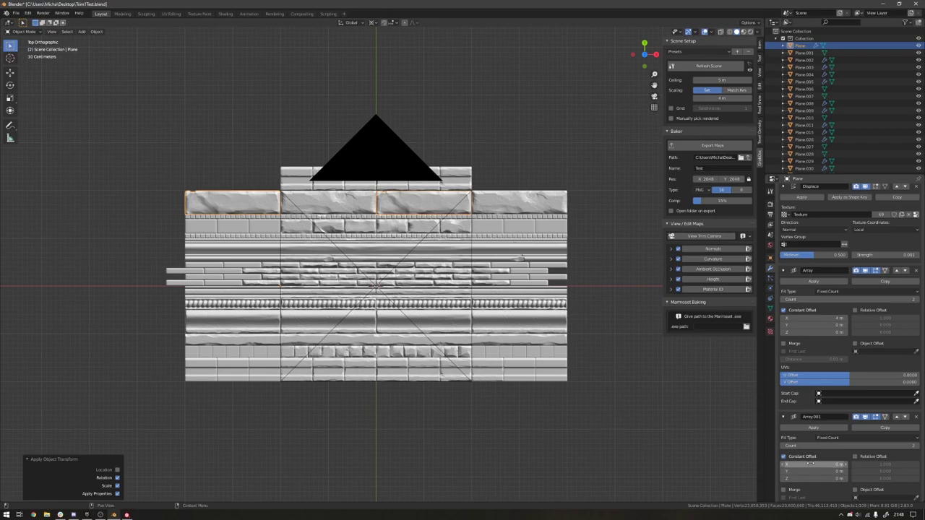
{"action": "left_click", "coordinate": [803, 474]}
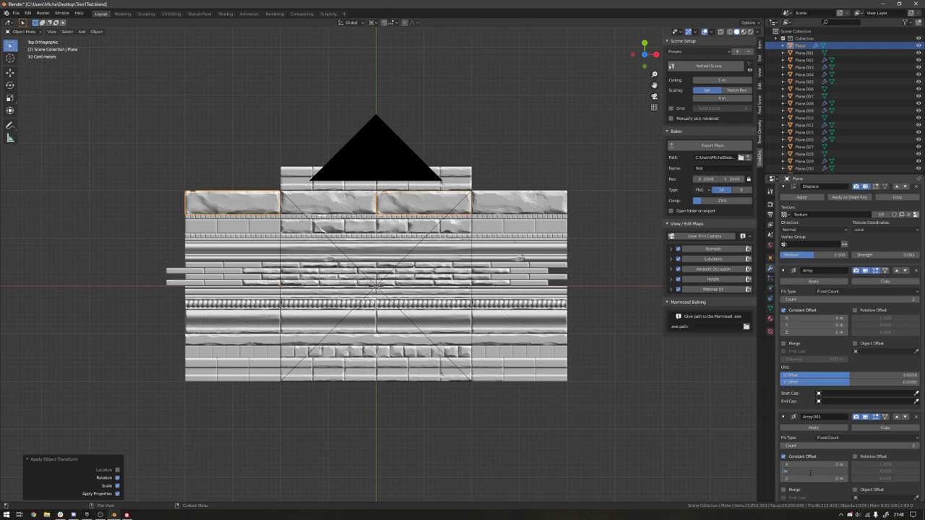
{"action": "type", "text": "-4m"}
{"action": "key", "text": "Return"}
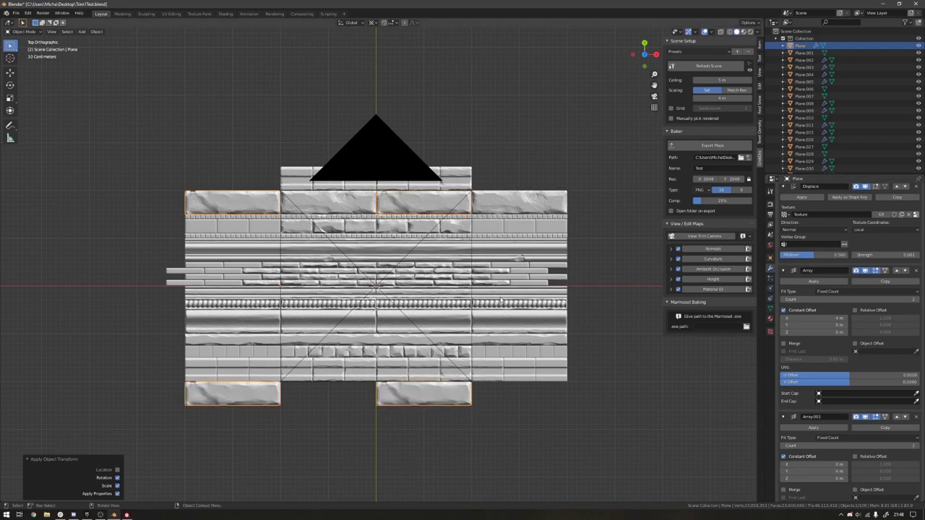
{"action": "key", "text": "ctrl+z"}
{"action": "key", "text": "ctrl+z"}
{"action": "key", "text": "ctrl+z"}
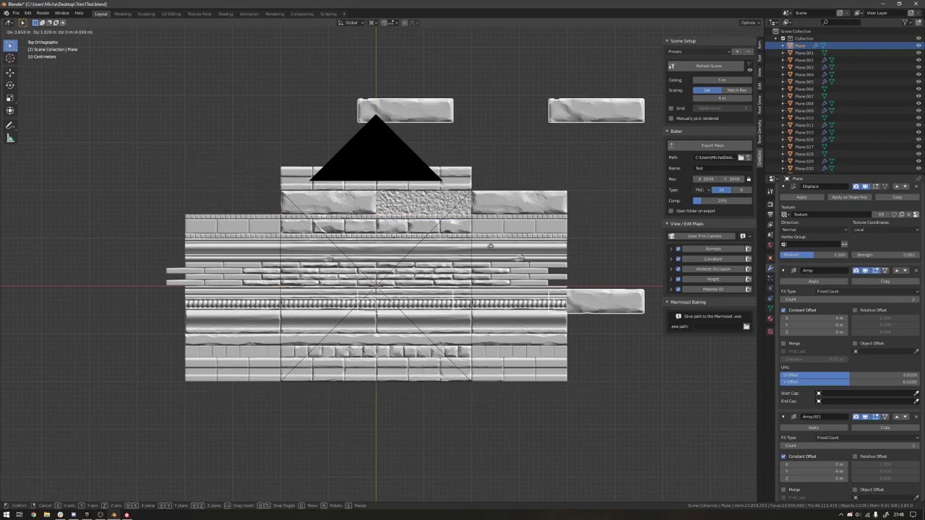
{"action": "key", "text": "ctrl+shift+z"}
{"action": "key", "text": "ctrl+shift+z"}
{"action": "key", "text": "ctrl+shift+z"}
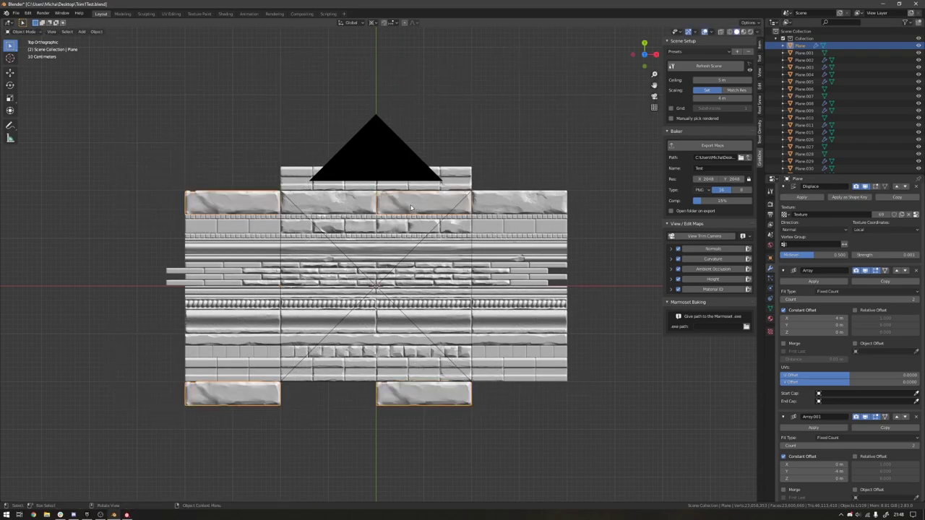
{"action": "left_click", "coordinate": [413, 212]}
{"action": "left_click", "coordinate": [403, 208], "text": "shift"}
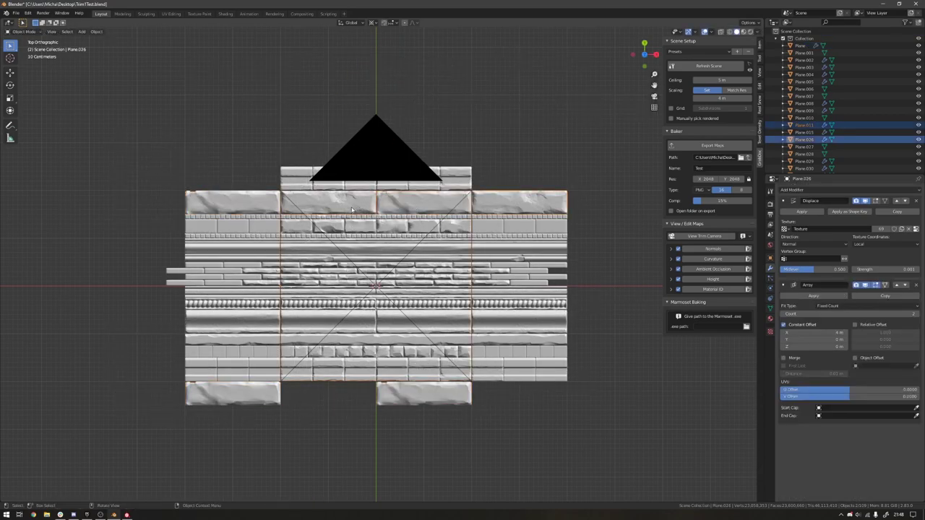
Step: Copy the brick Plane's modifiers onto the selected stone bricks via Link Modifiers
{"action": "left_click", "coordinate": [408, 205]}
{"action": "left_click", "coordinate": [380, 207]}
{"action": "key", "text": "ctrl+z"}
{"action": "key", "text": "ctrl+z"}
{"action": "key", "text": "ctrl+z"}
{"action": "key", "text": "ctrl+z"}
{"action": "key", "text": "ctrl+z"}
{"action": "key", "text": "ctrl+shift+z"}
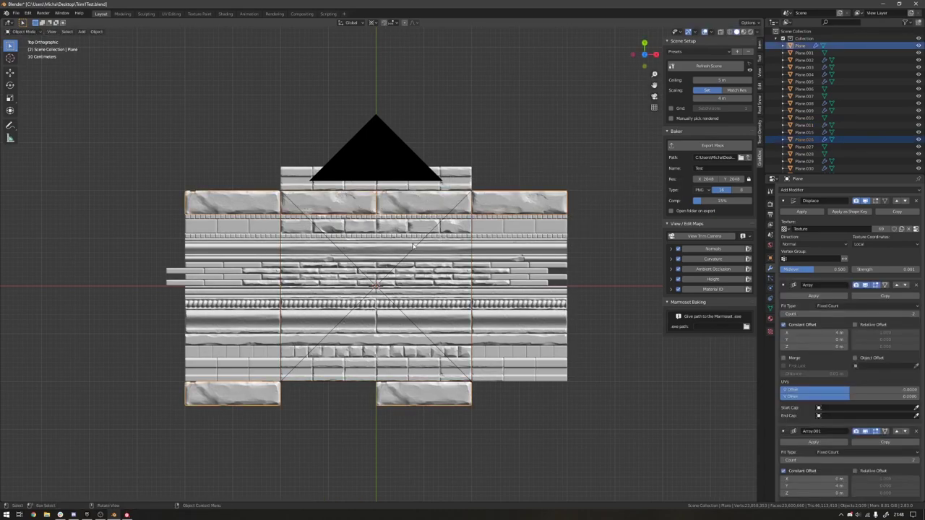
{"action": "key", "text": "ctrl+l"}
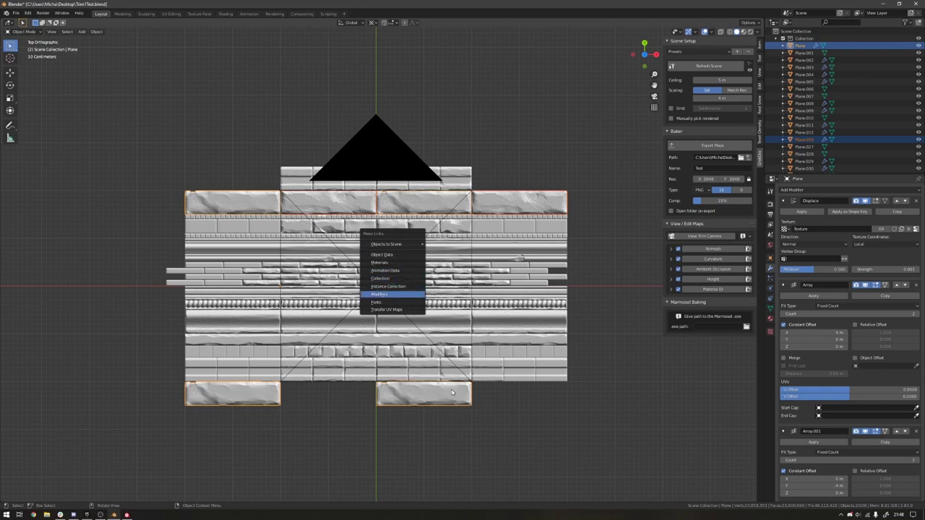
{"action": "key", "text": "Return"}
Step: Deselect everything, save Trim1Test.blend, and pan to inspect the filled bottom row
{"action": "left_click", "coordinate": [319, 427]}
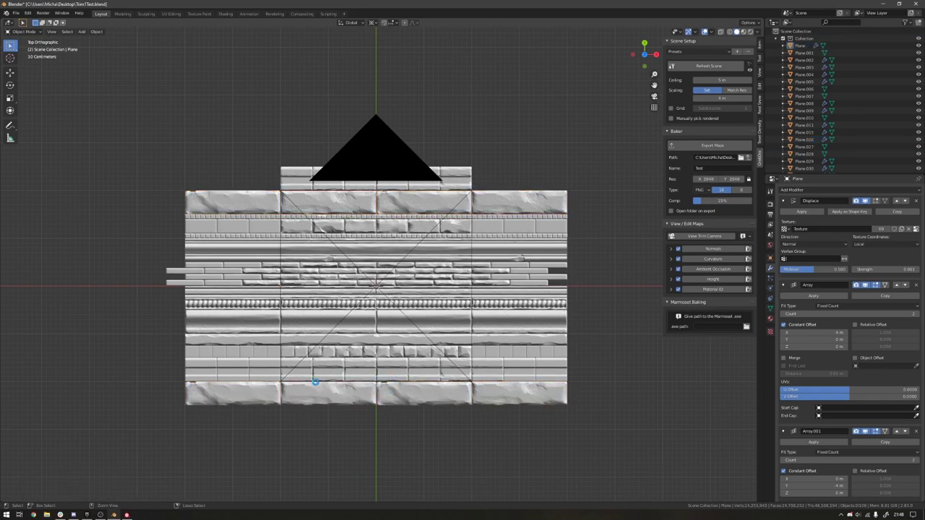
{"action": "key", "text": "ctrl+s"}
{"action": "scroll", "coordinate": [408, 390], "scroll_direction": "up", "scroll_amount": 2}
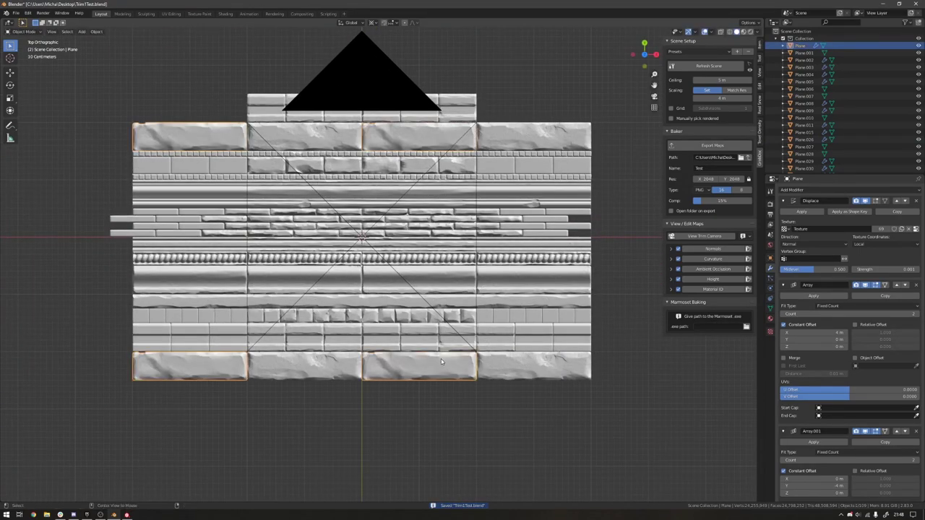
{"action": "middle_click_drag", "start_coordinate": [441, 359], "coordinate": [423, 381], "text": "shift"}
{"action": "middle_click_drag", "start_coordinate": [466, 335], "coordinate": [451, 359], "text": "shift"}
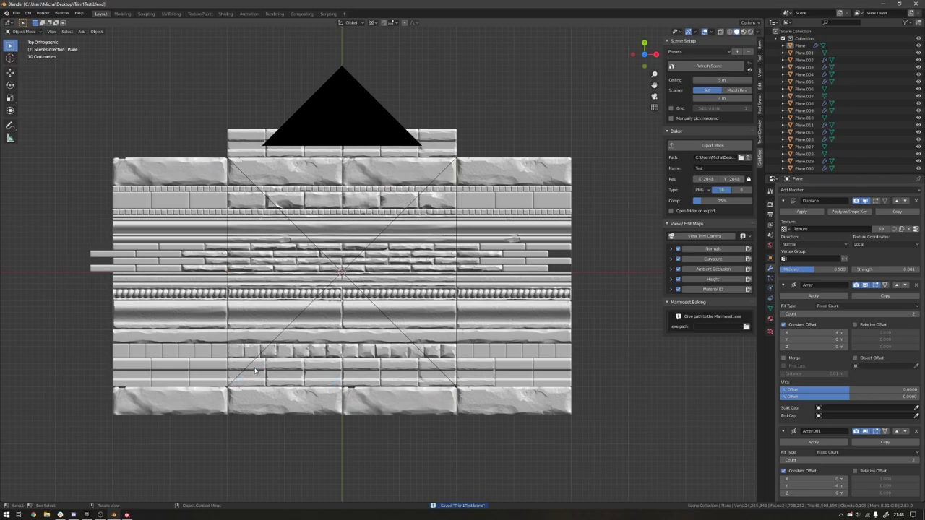
{"action": "scroll", "coordinate": [349, 328], "scroll_direction": "up", "scroll_amount": 1}
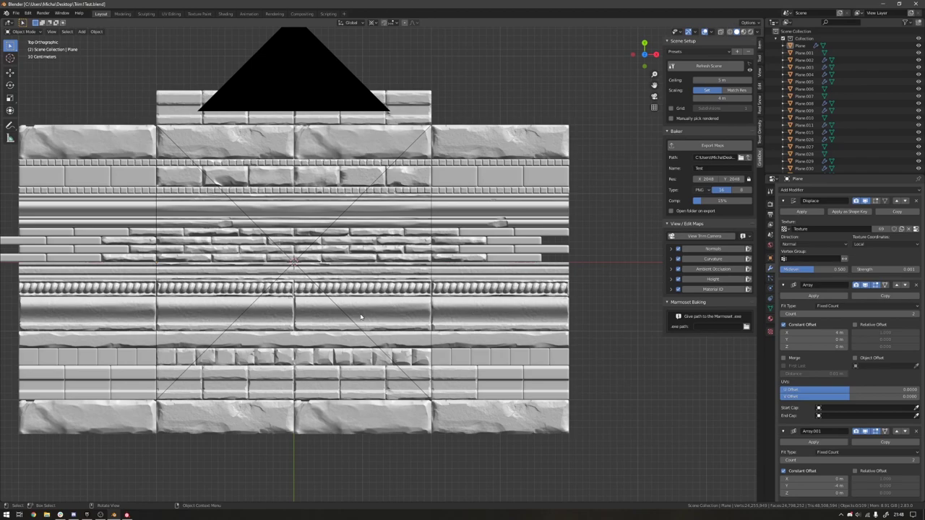
{"action": "middle_click_drag", "start_coordinate": [356, 312], "coordinate": [382, 291], "text": "shift"}
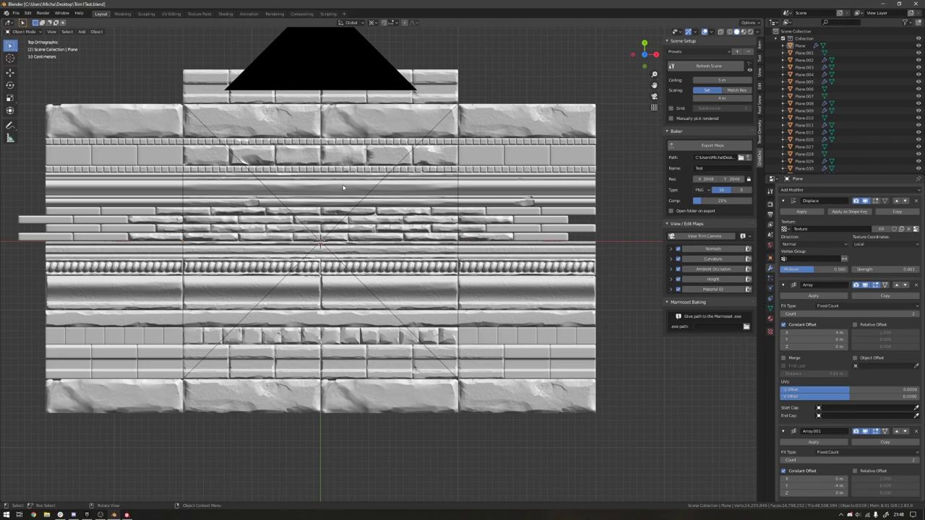
{"action": "middle_click_drag", "start_coordinate": [407, 306], "coordinate": [411, 324], "text": "shift"}
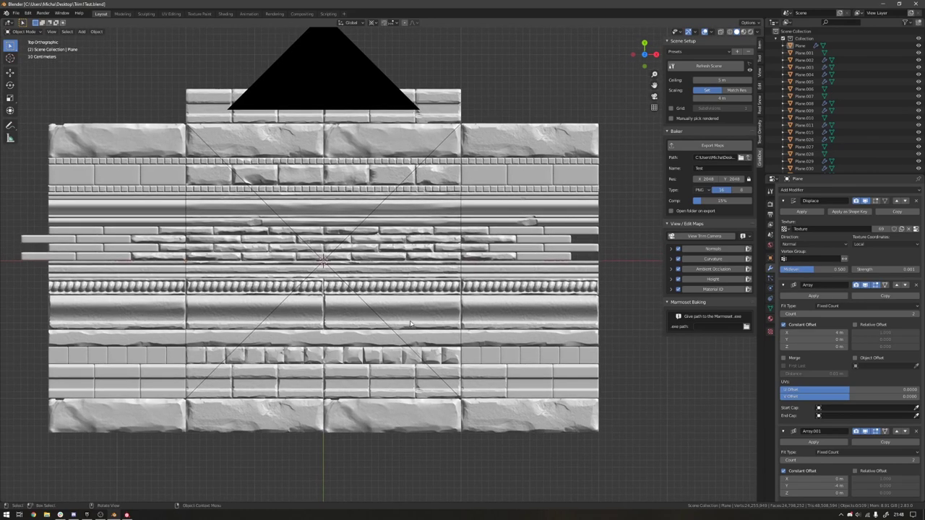
Step: In Substance Painter, hide and re-show MK_Stylized_StoneTest to compare the stone against jade on the cylinder
{"action": "left_click", "coordinate": [127, 515]}
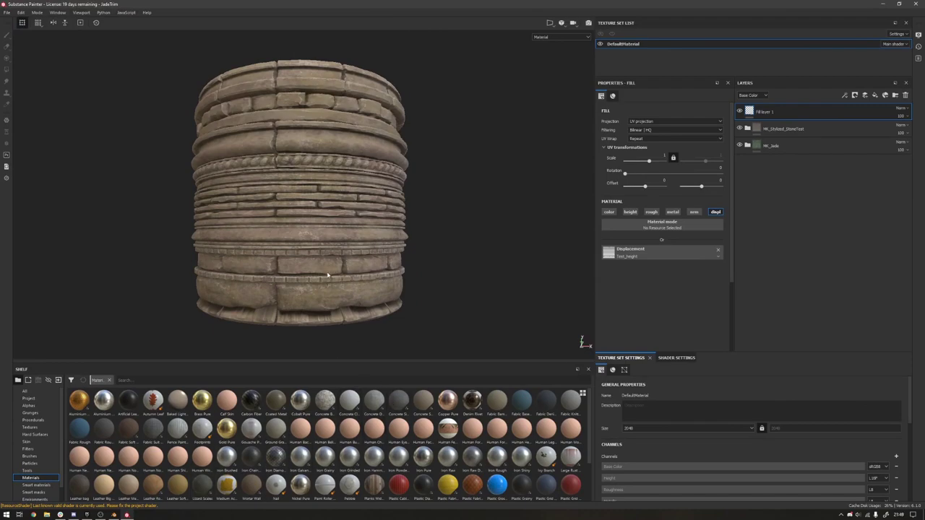
{"action": "middle_click_drag", "start_coordinate": [324, 271], "coordinate": [367, 297], "text": "alt"}
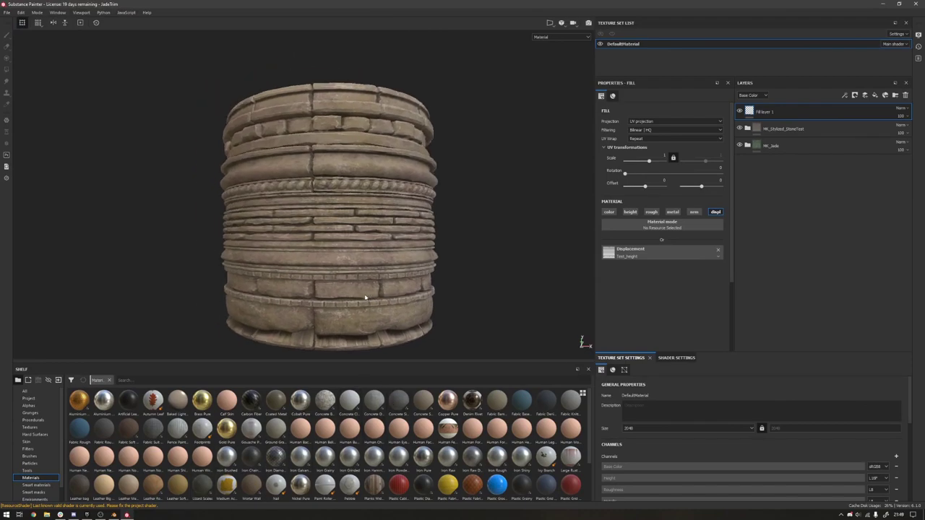
{"action": "left_click", "coordinate": [740, 128]}
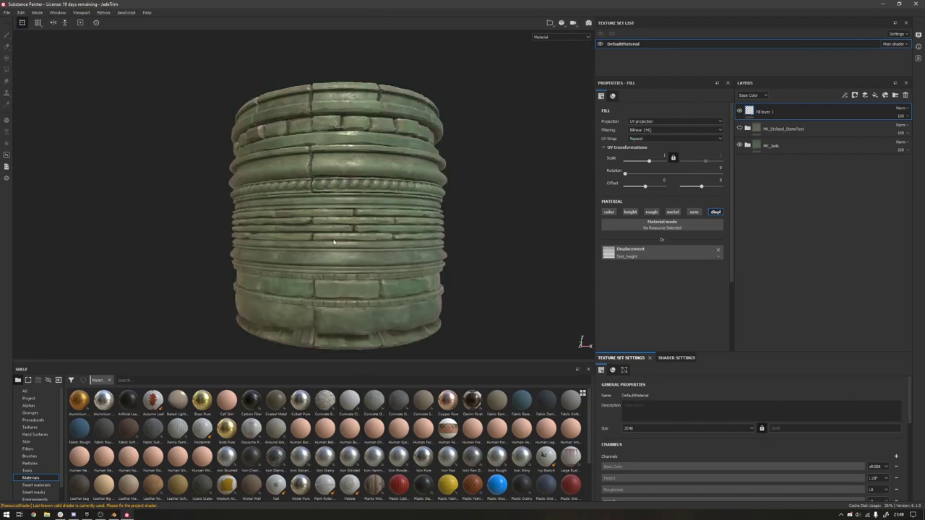
{"action": "left_click_drag", "start_coordinate": [342, 245], "coordinate": [217, 207], "text": "alt"}
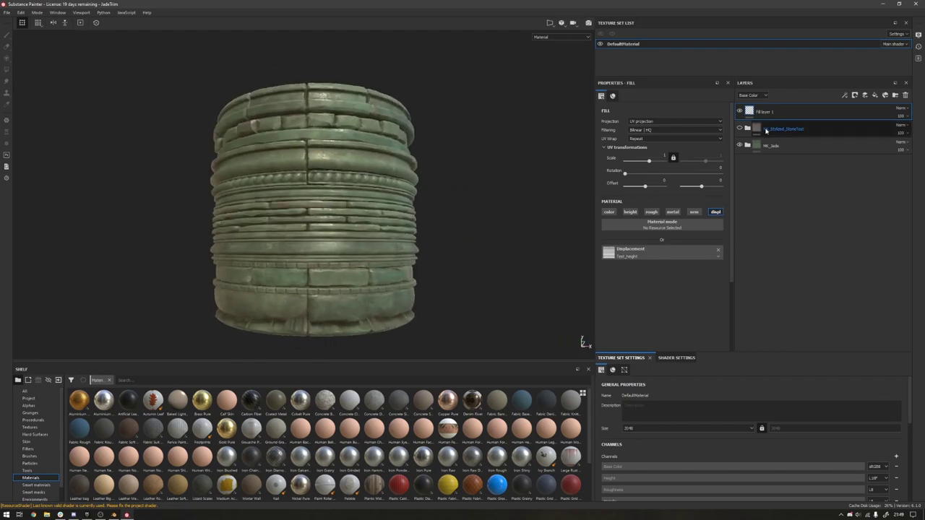
{"action": "left_click", "coordinate": [739, 129]}
{"action": "left_click_drag", "start_coordinate": [332, 217], "coordinate": [357, 249], "text": "alt"}
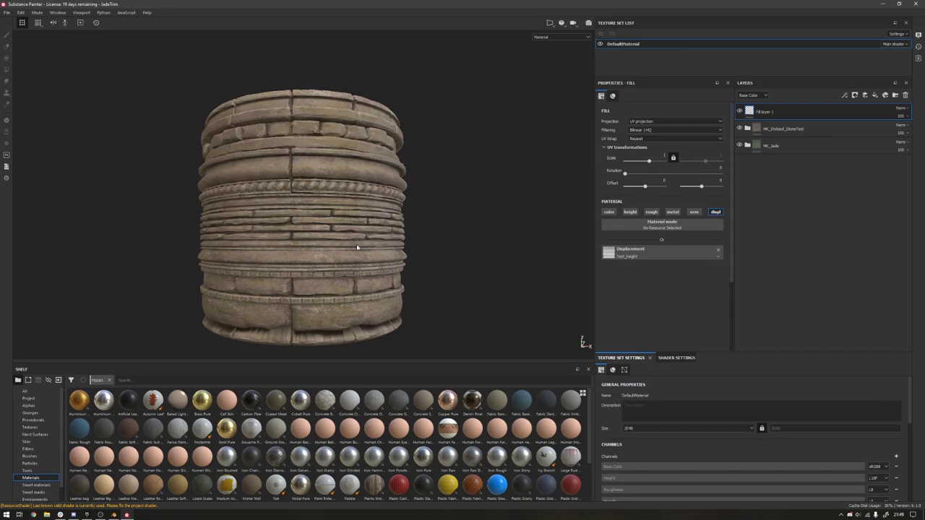
{"action": "mouse_move", "coordinate": [368, 215]}
{"action": "left_mouse_down", "text": "alt"}
{"action": "mouse_move", "coordinate": [258, 206]}
{"action": "mouse_move", "coordinate": [373, 236]}
{"action": "mouse_move", "coordinate": [370, 218]}
{"action": "left_mouse_up", "text": "alt"}
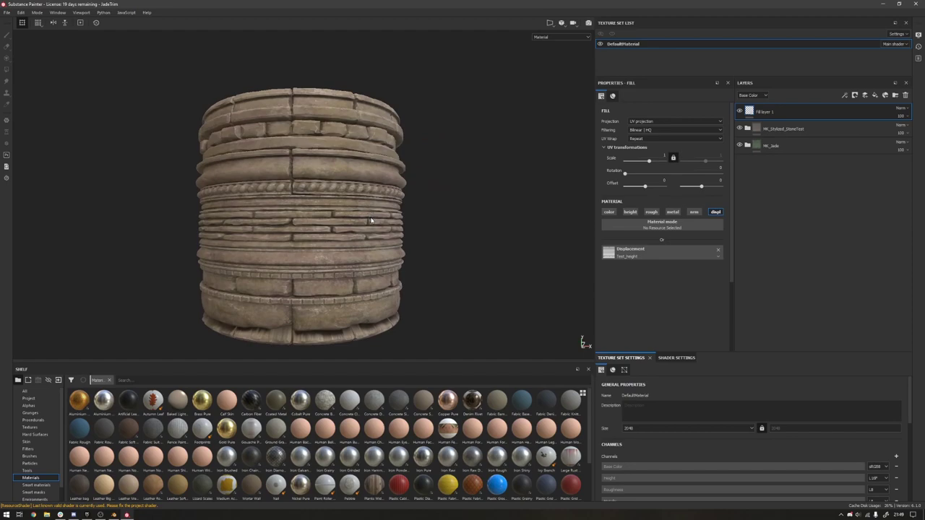